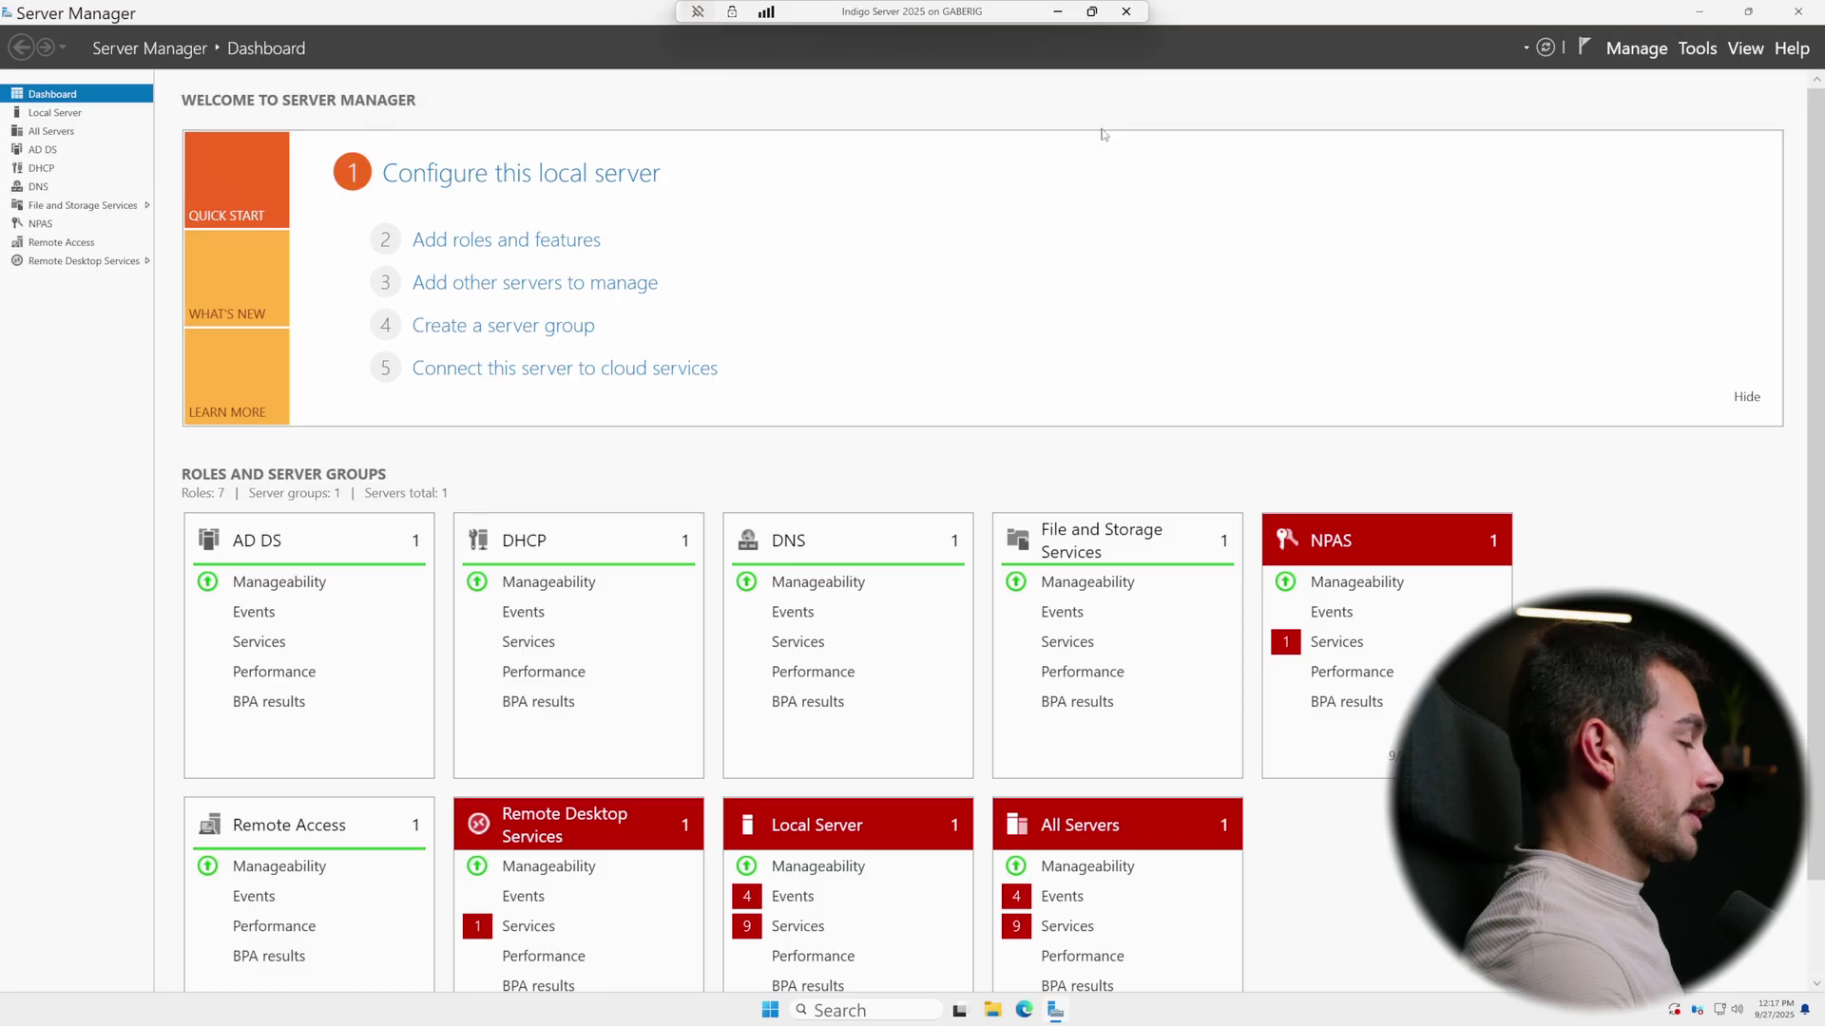
Reopen Server Manager from Start and launch Group Policy Management from its Tools menu.
click(1701, 13)
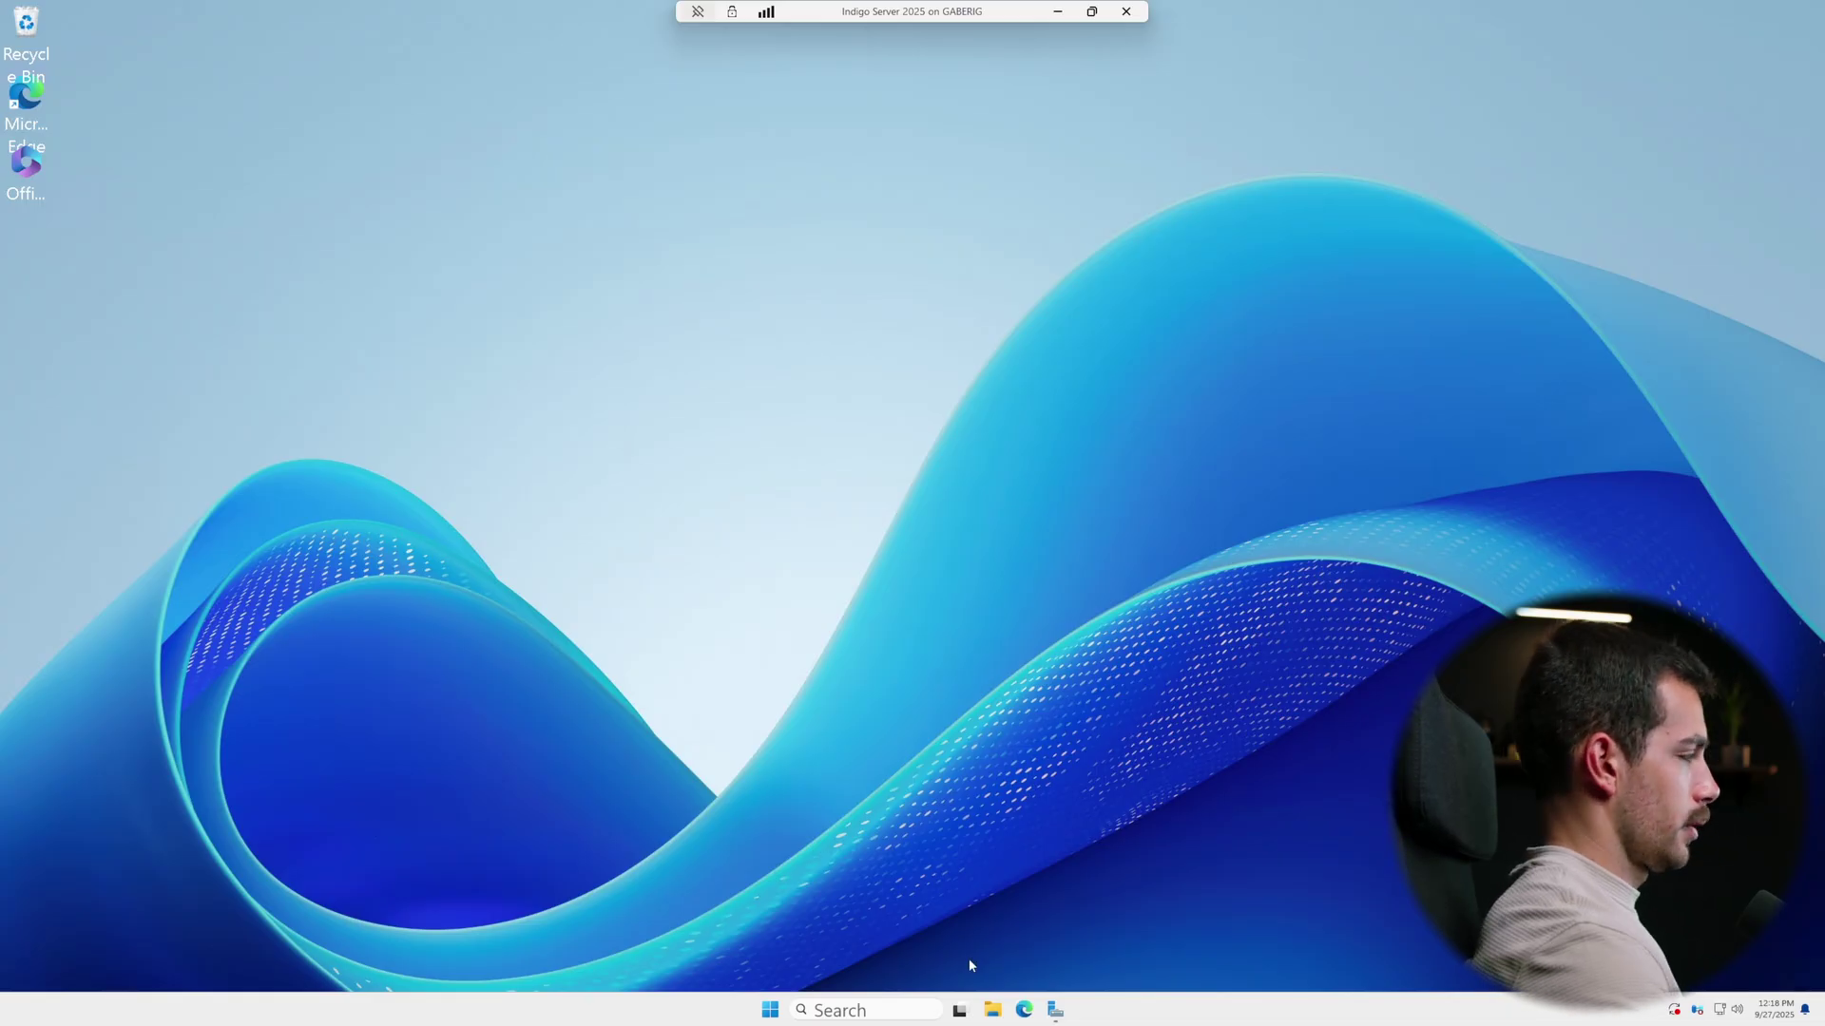
click(772, 1011)
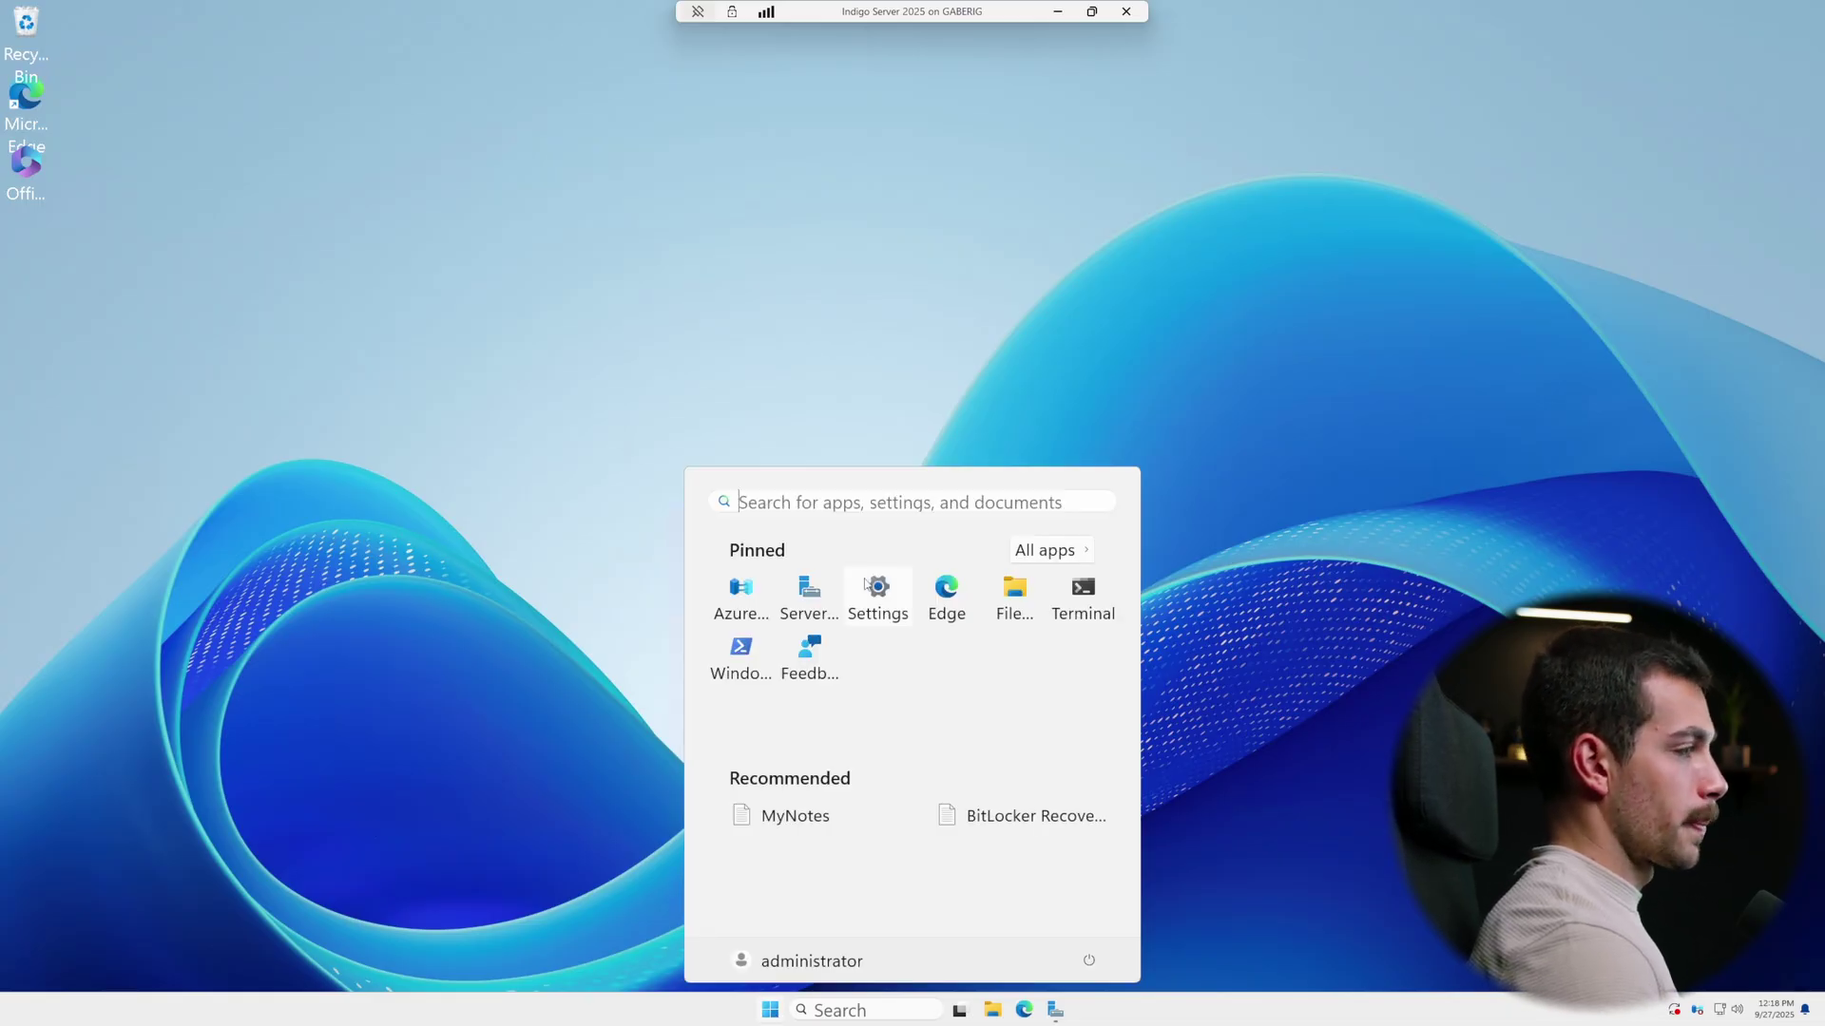
click(761, 585)
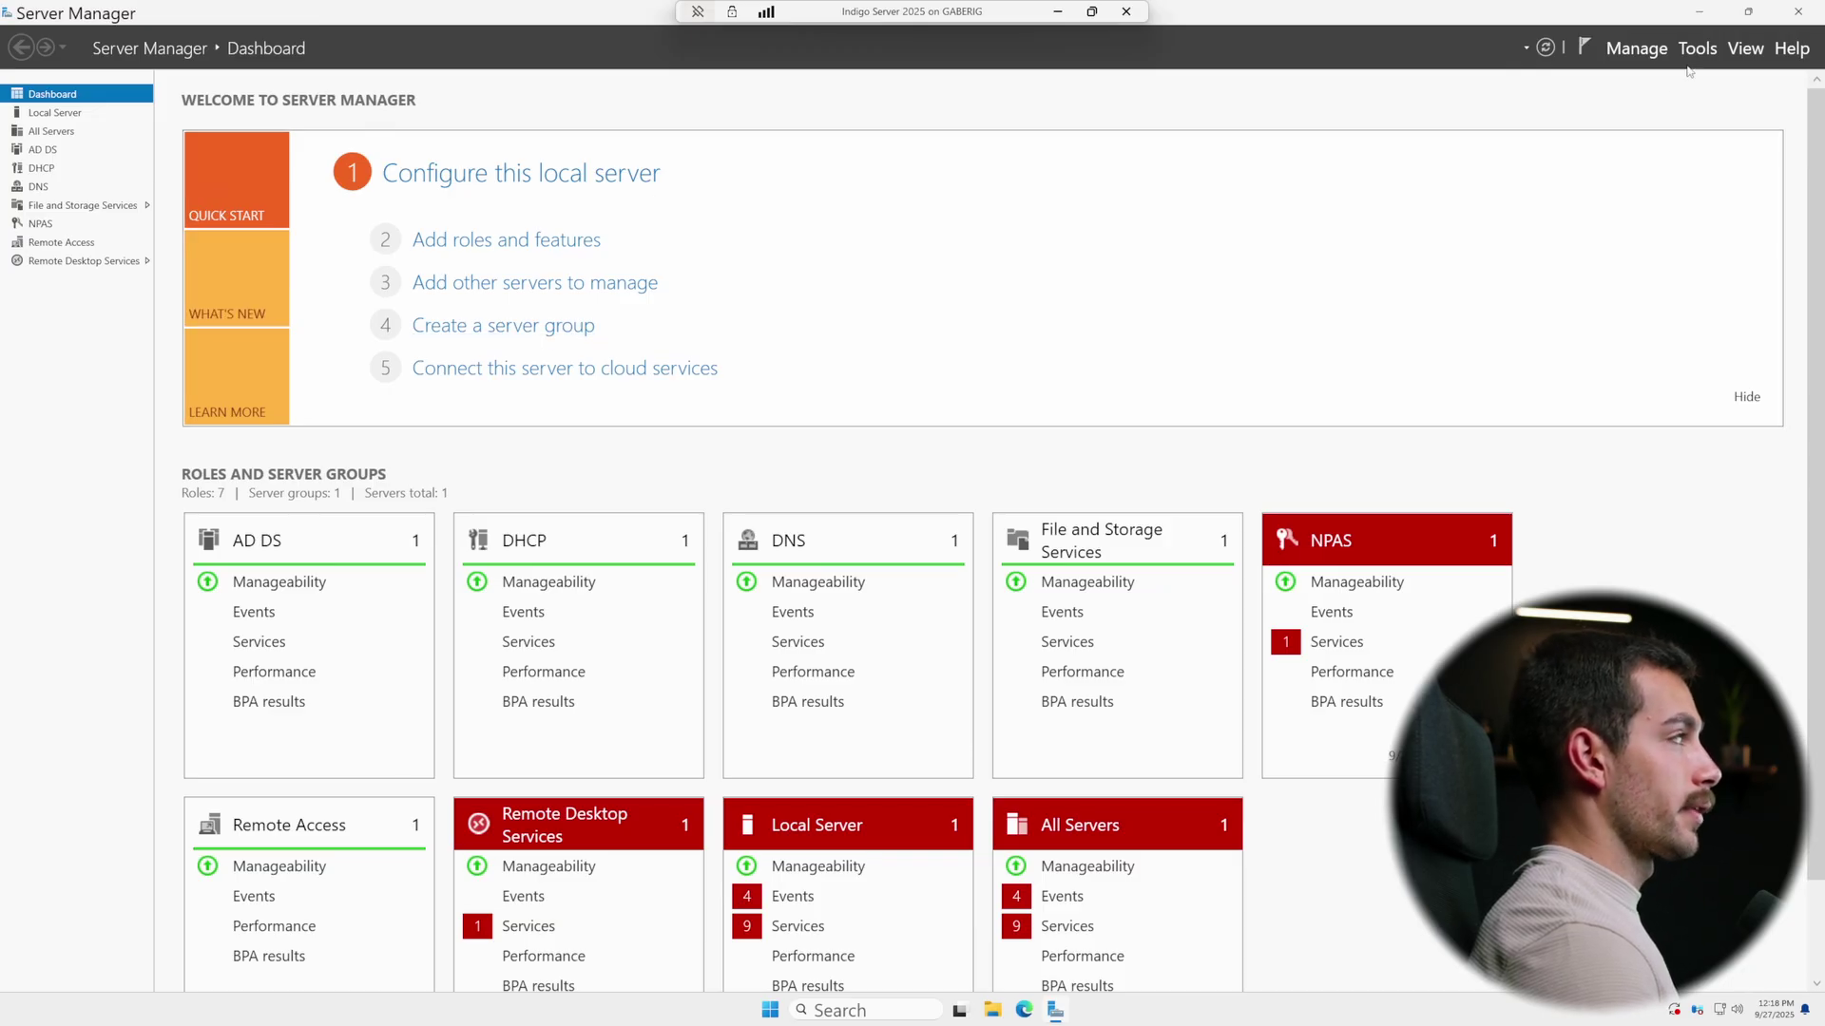
click(1694, 52)
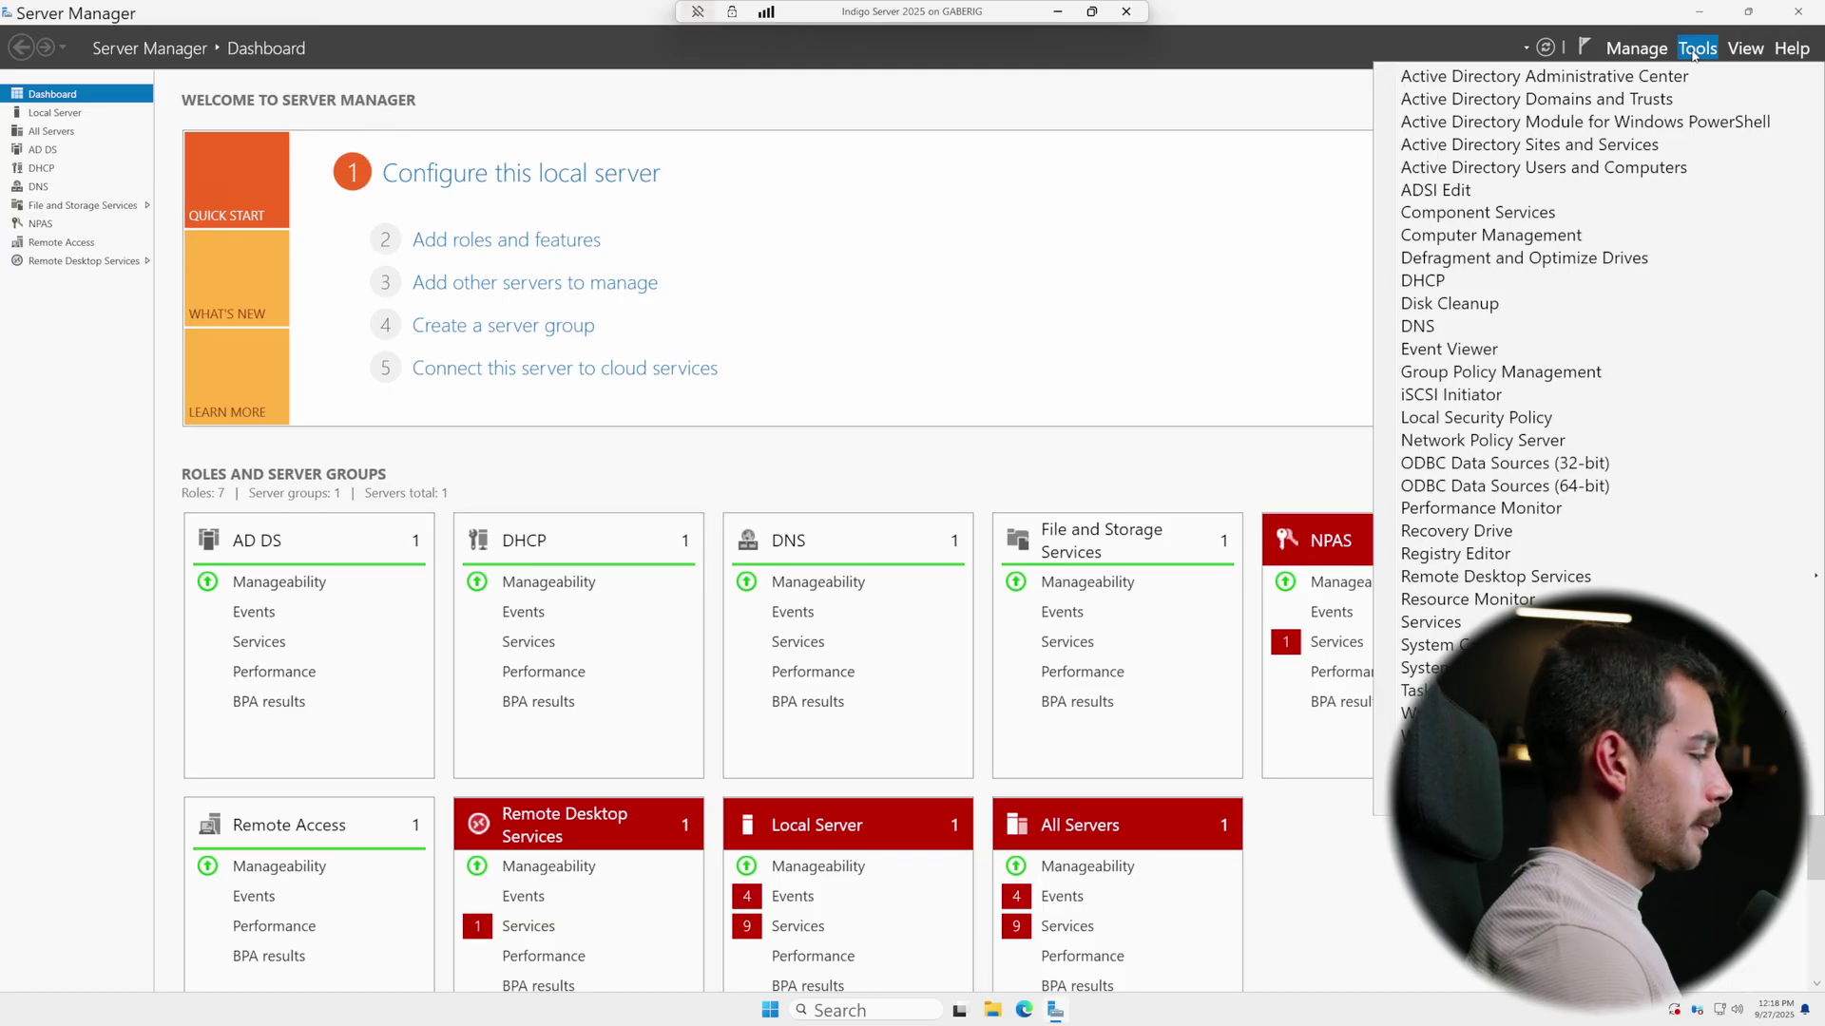
click(1501, 371)
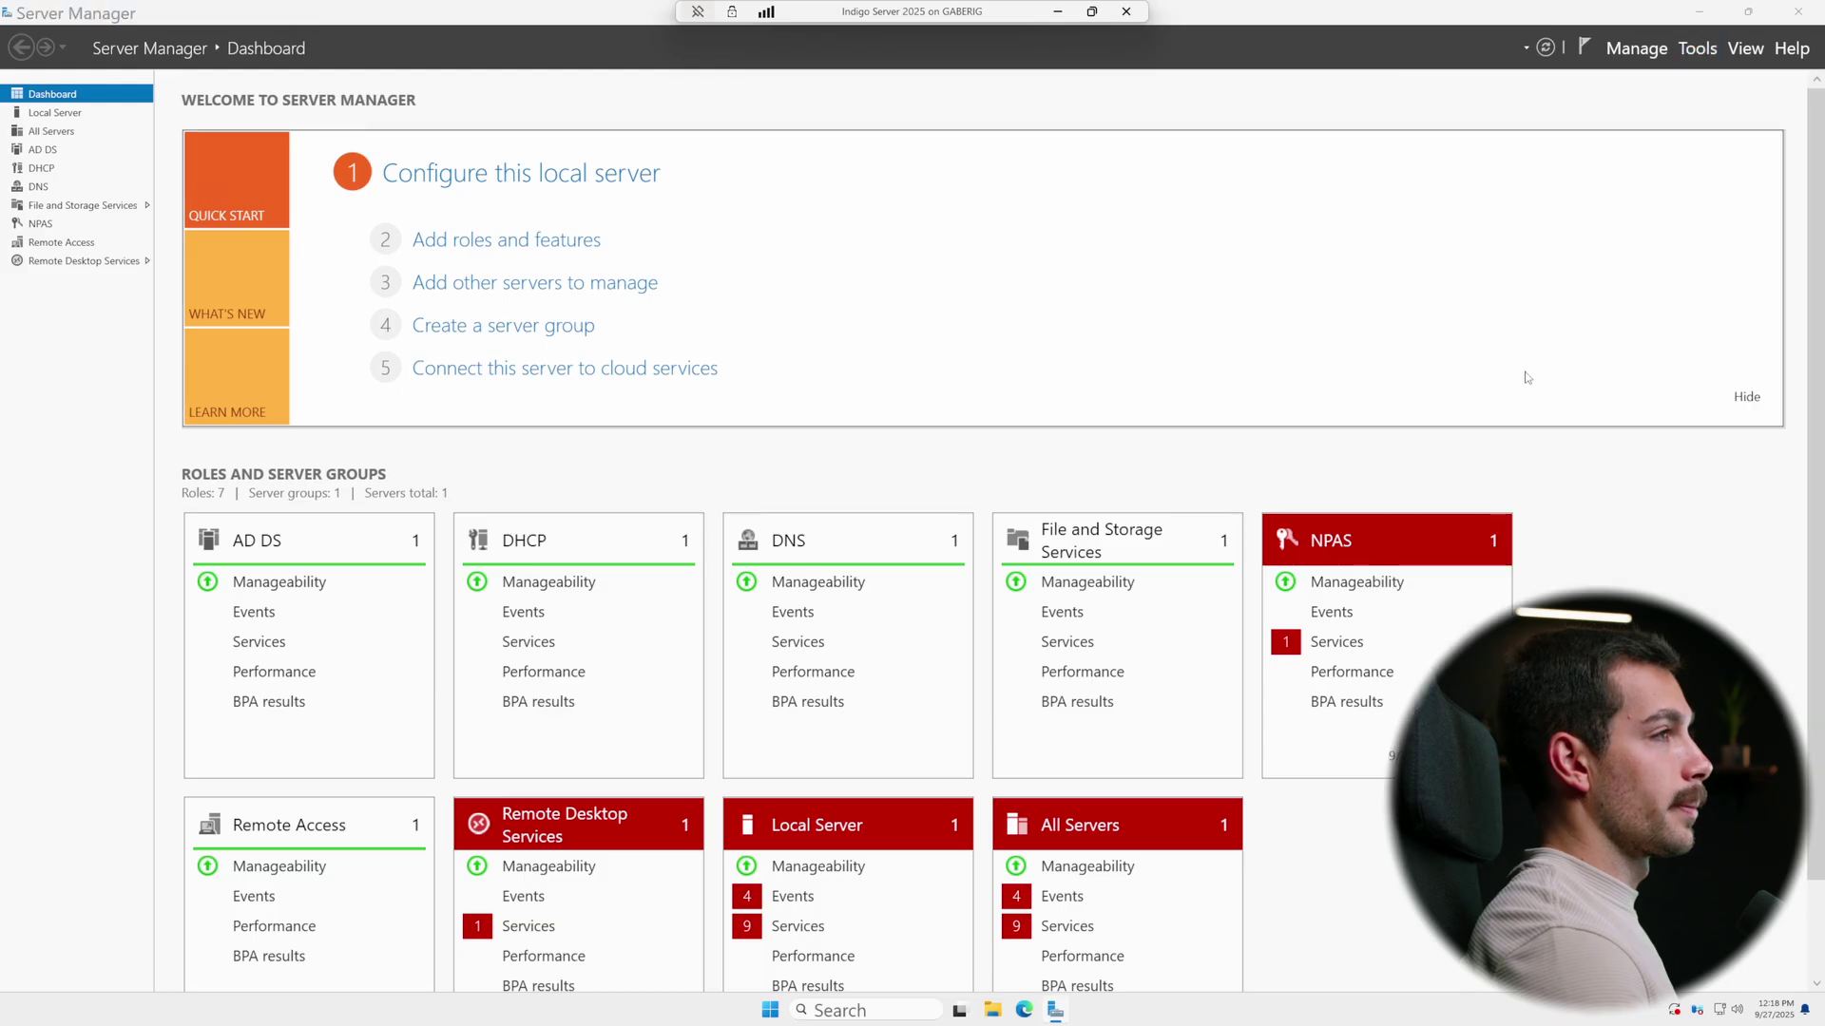
Maximize the console and create a new GPO named 'Restrict Software Installation' under Group Policy Objects.
key(super+Up)
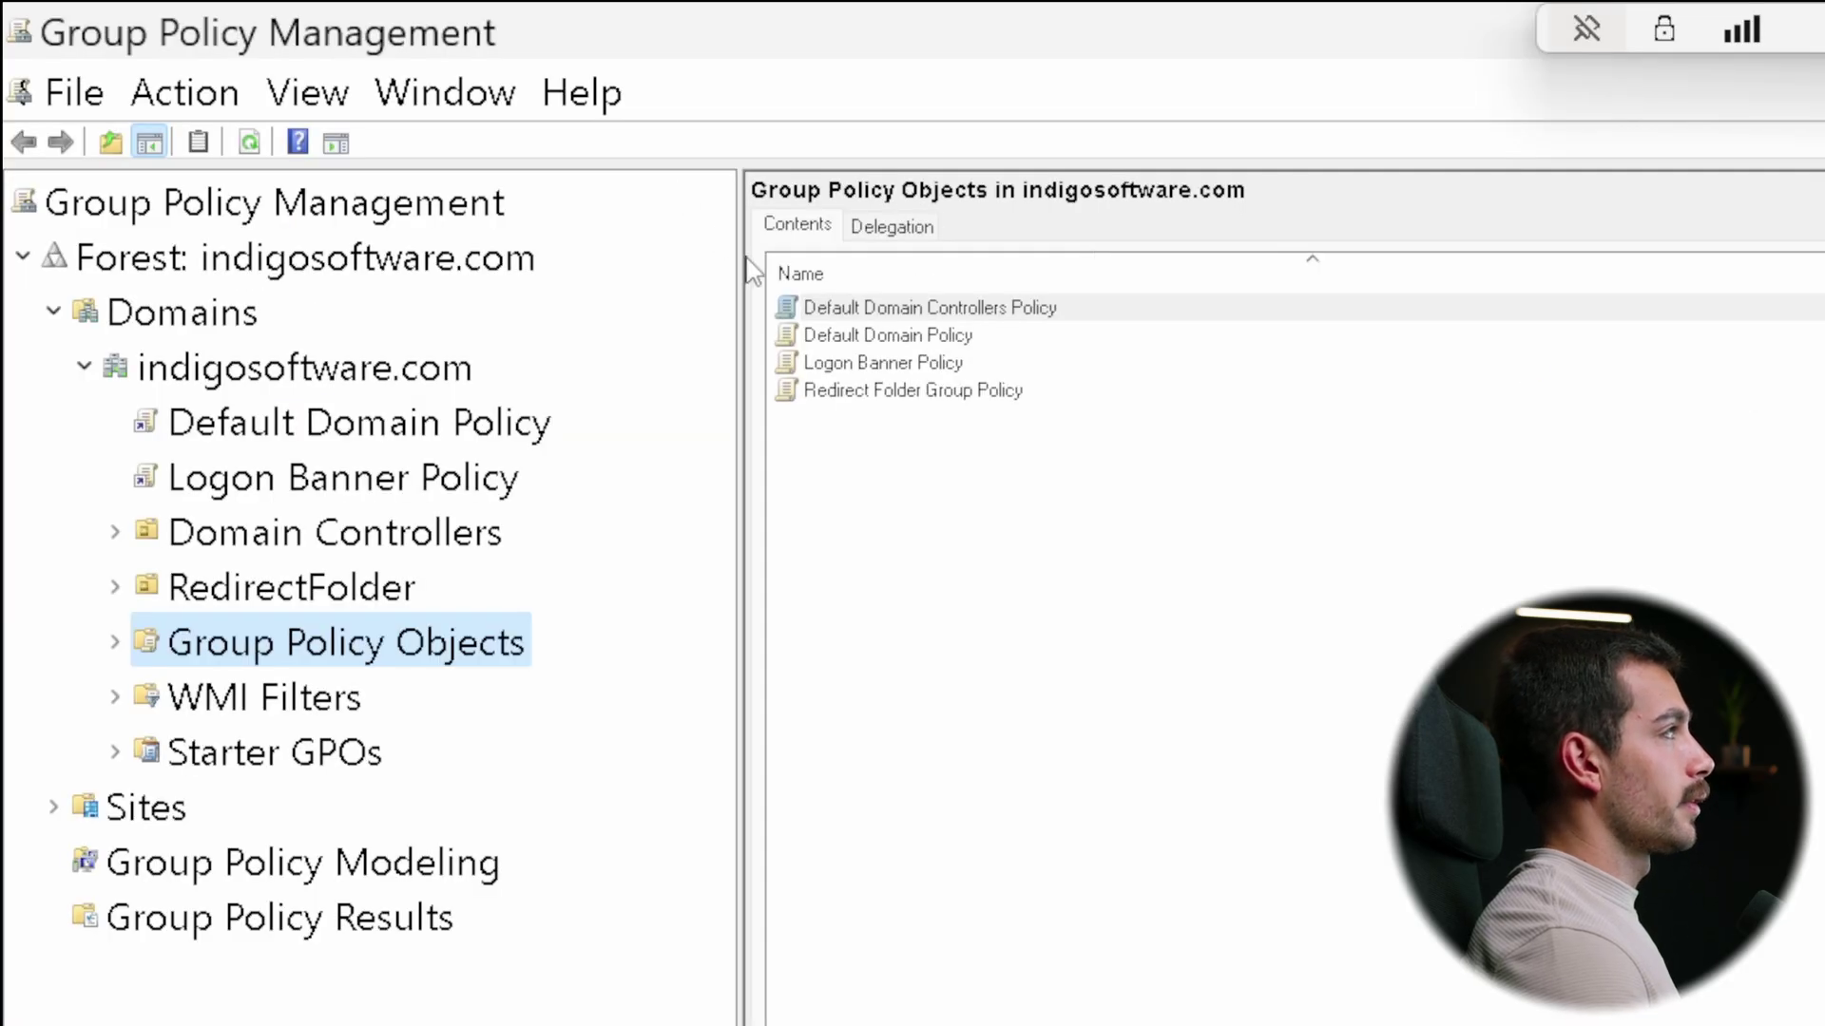
drag(737, 257, 918, 257)
double_click(407, 656)
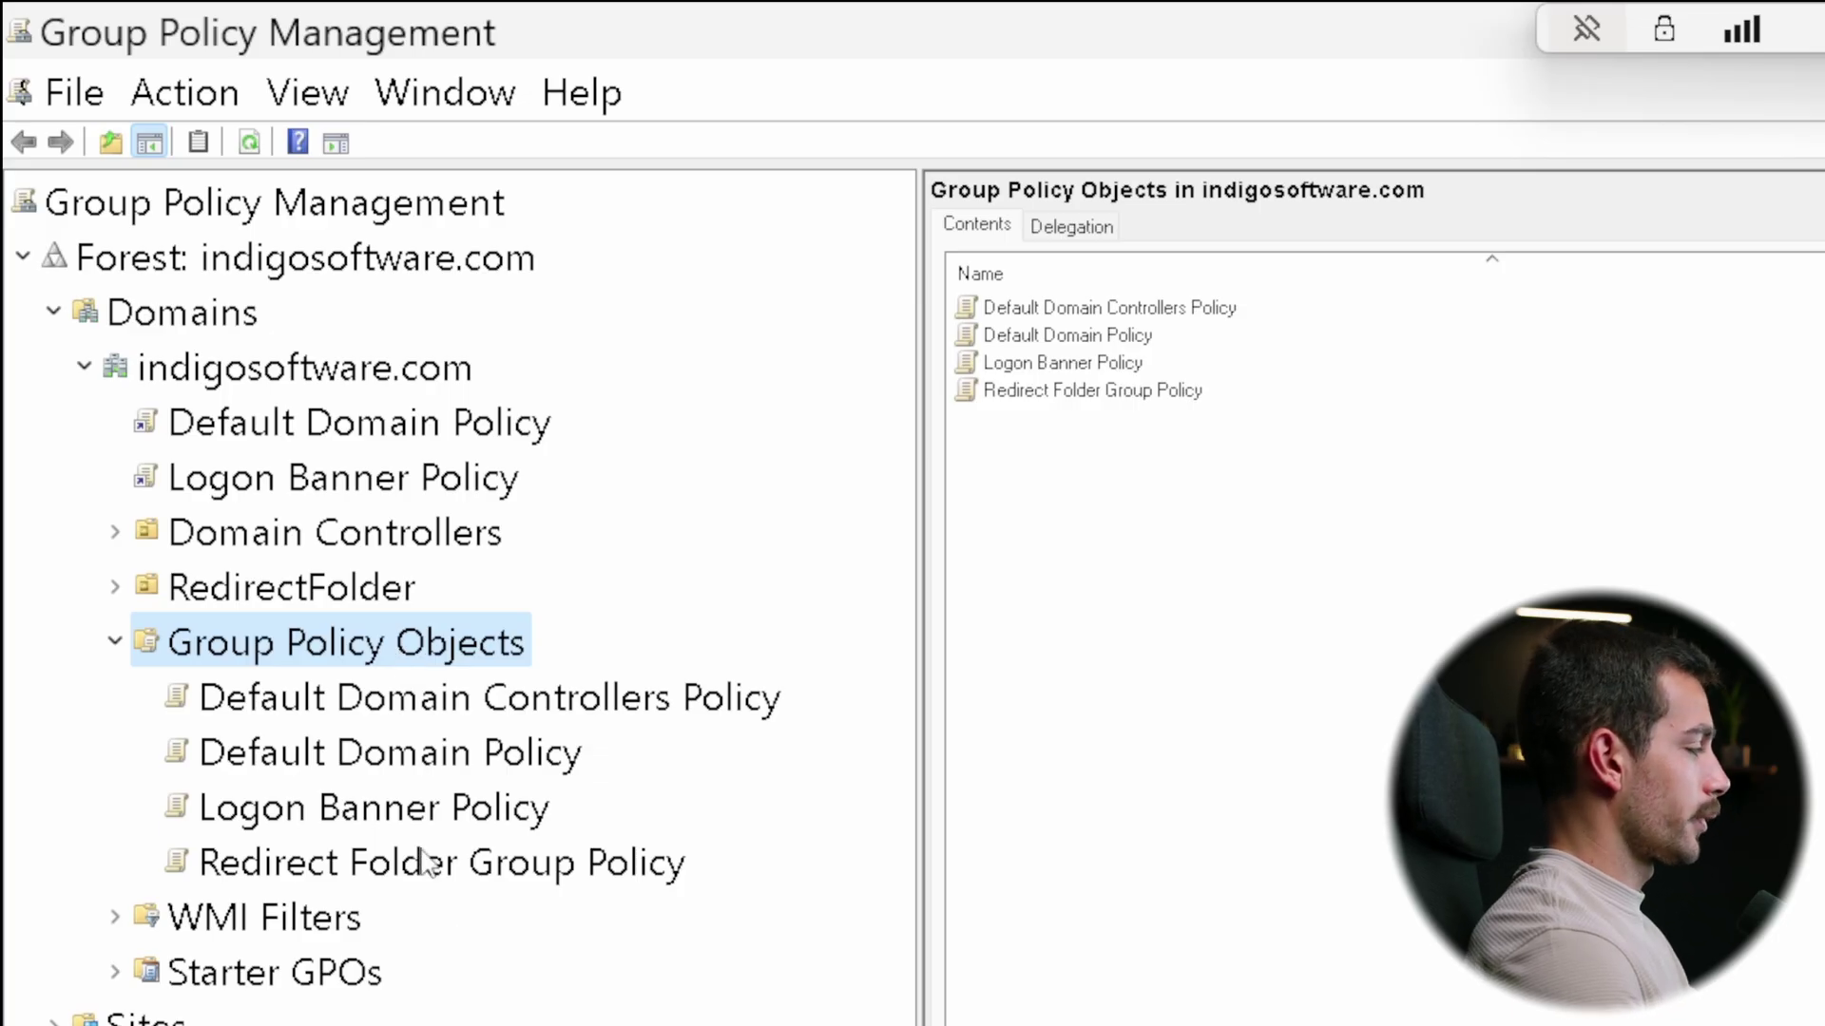
right_click(287, 652)
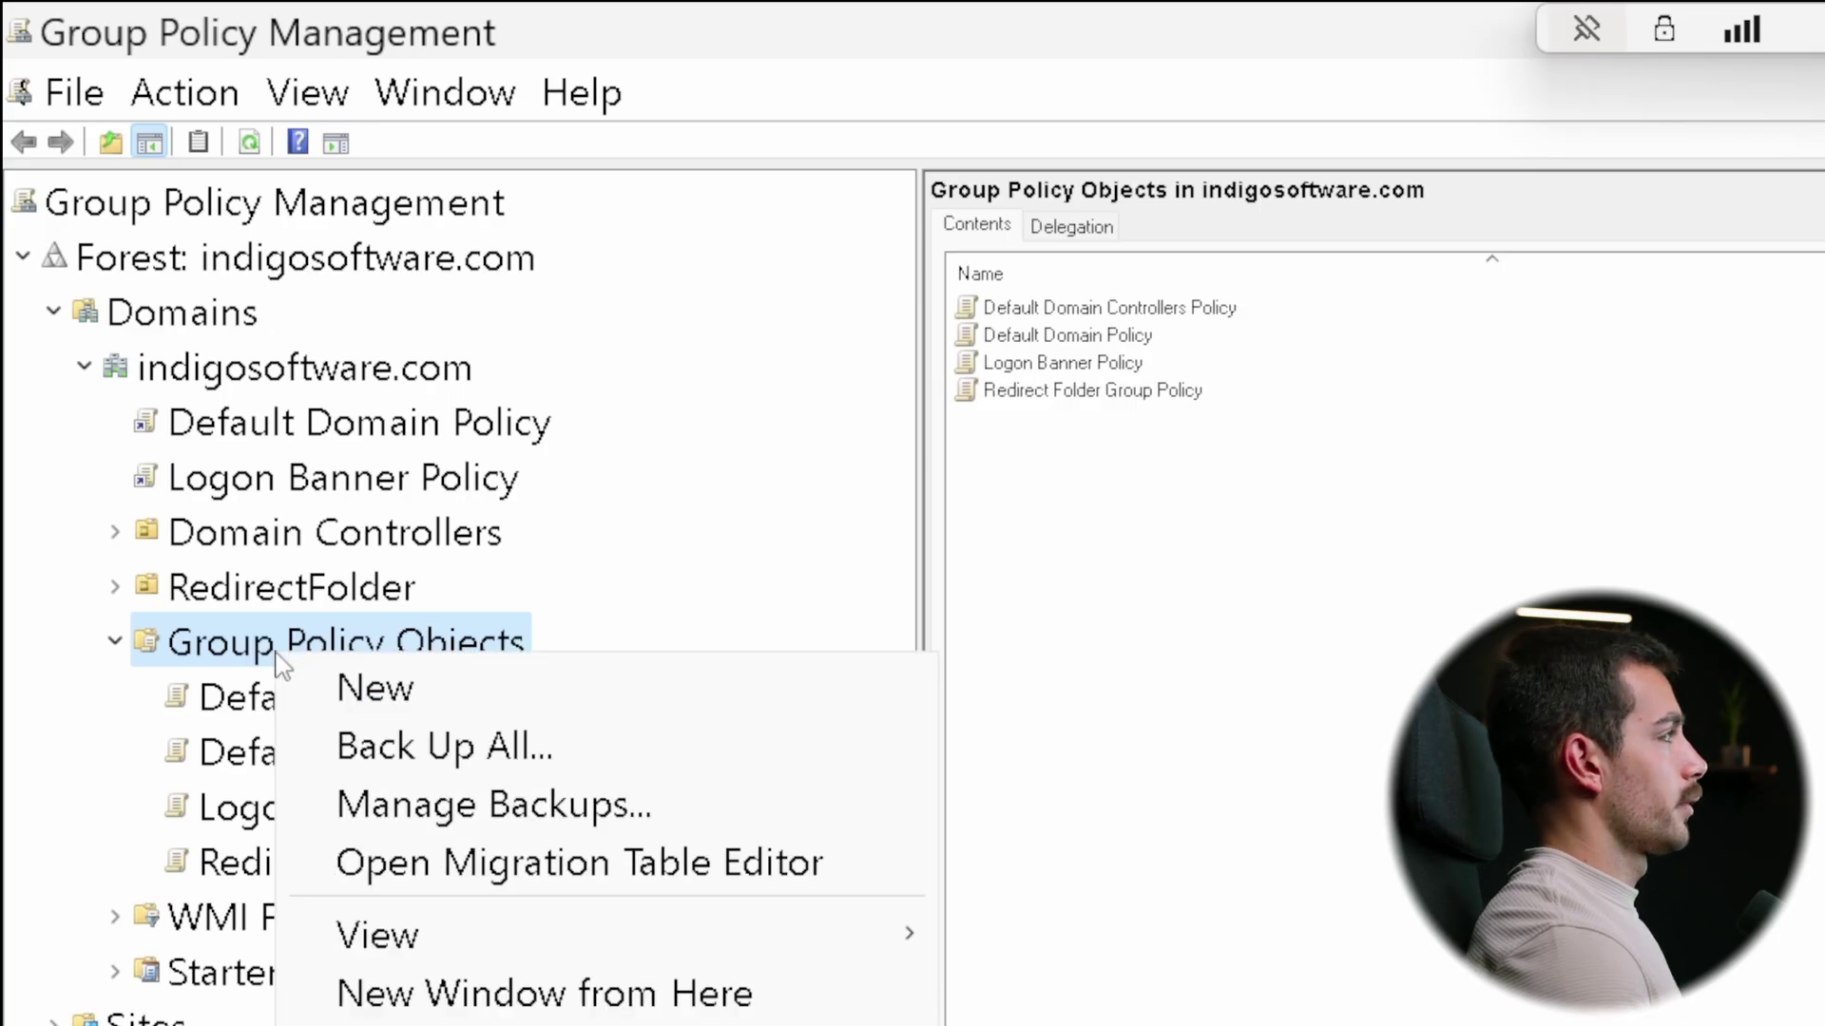
click(415, 691)
text(R)
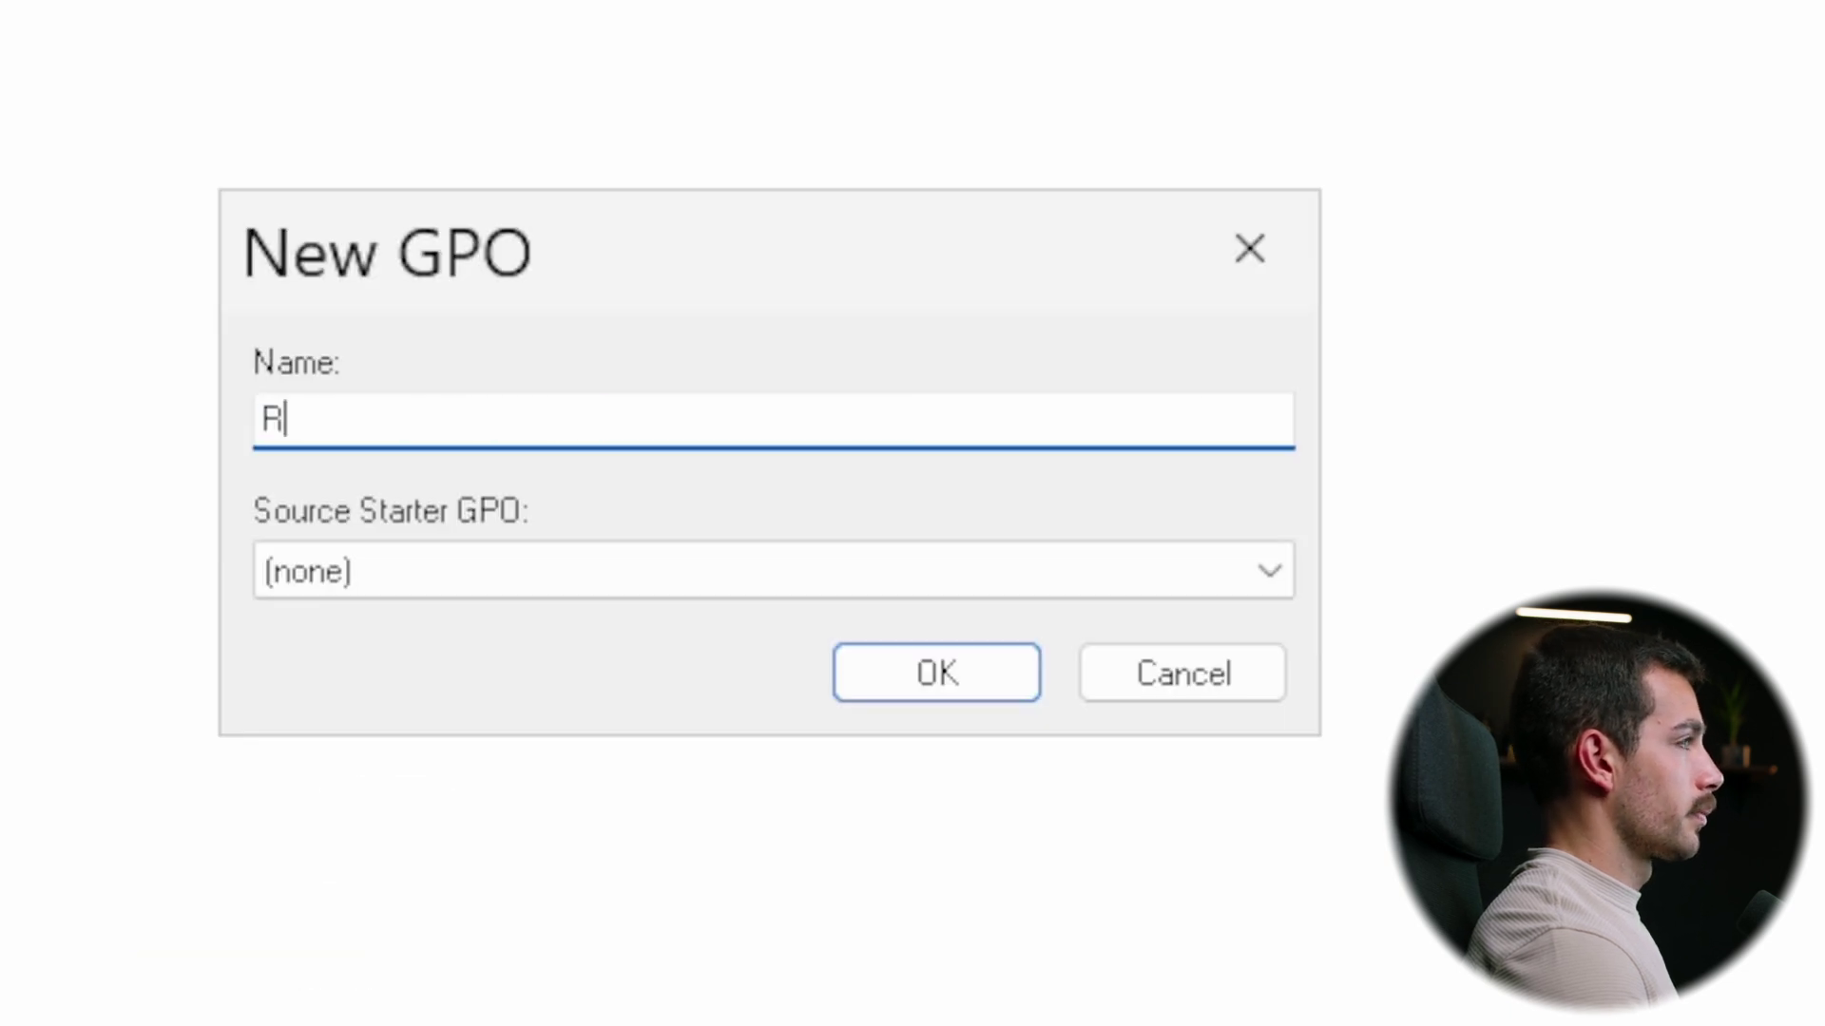
text(estrict Softwa)
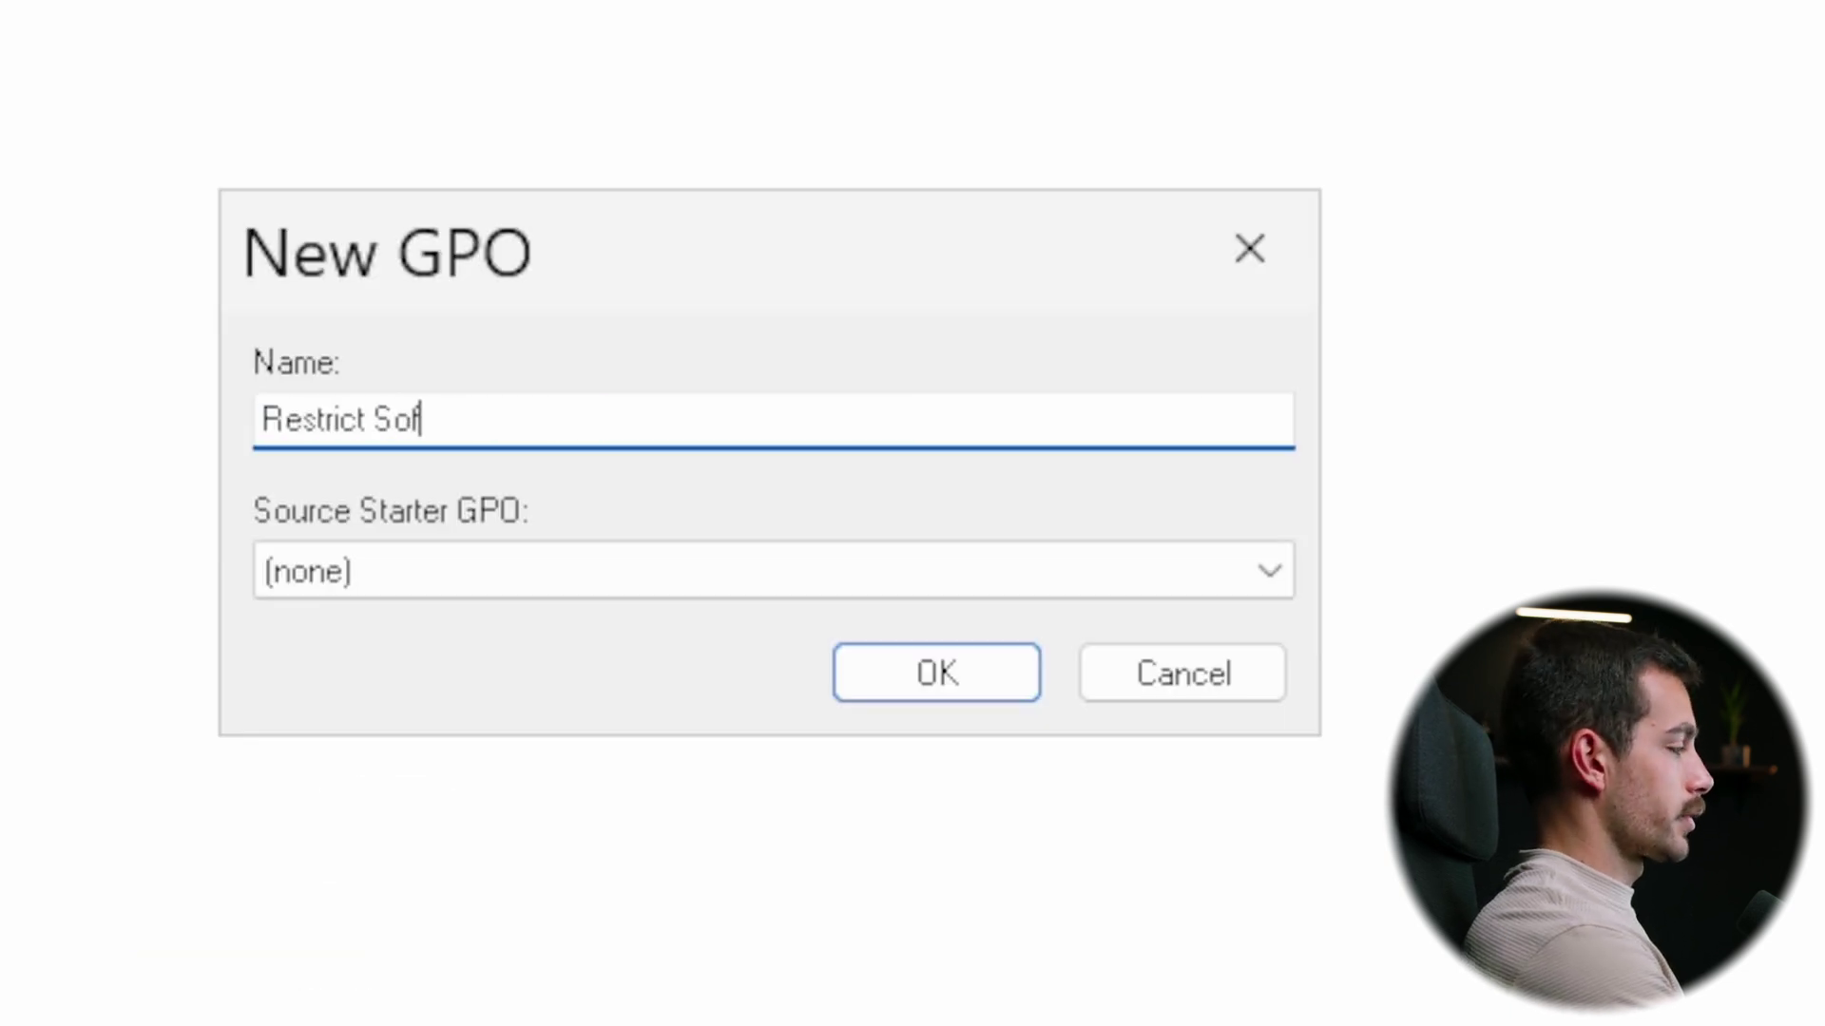
text(re Installati)
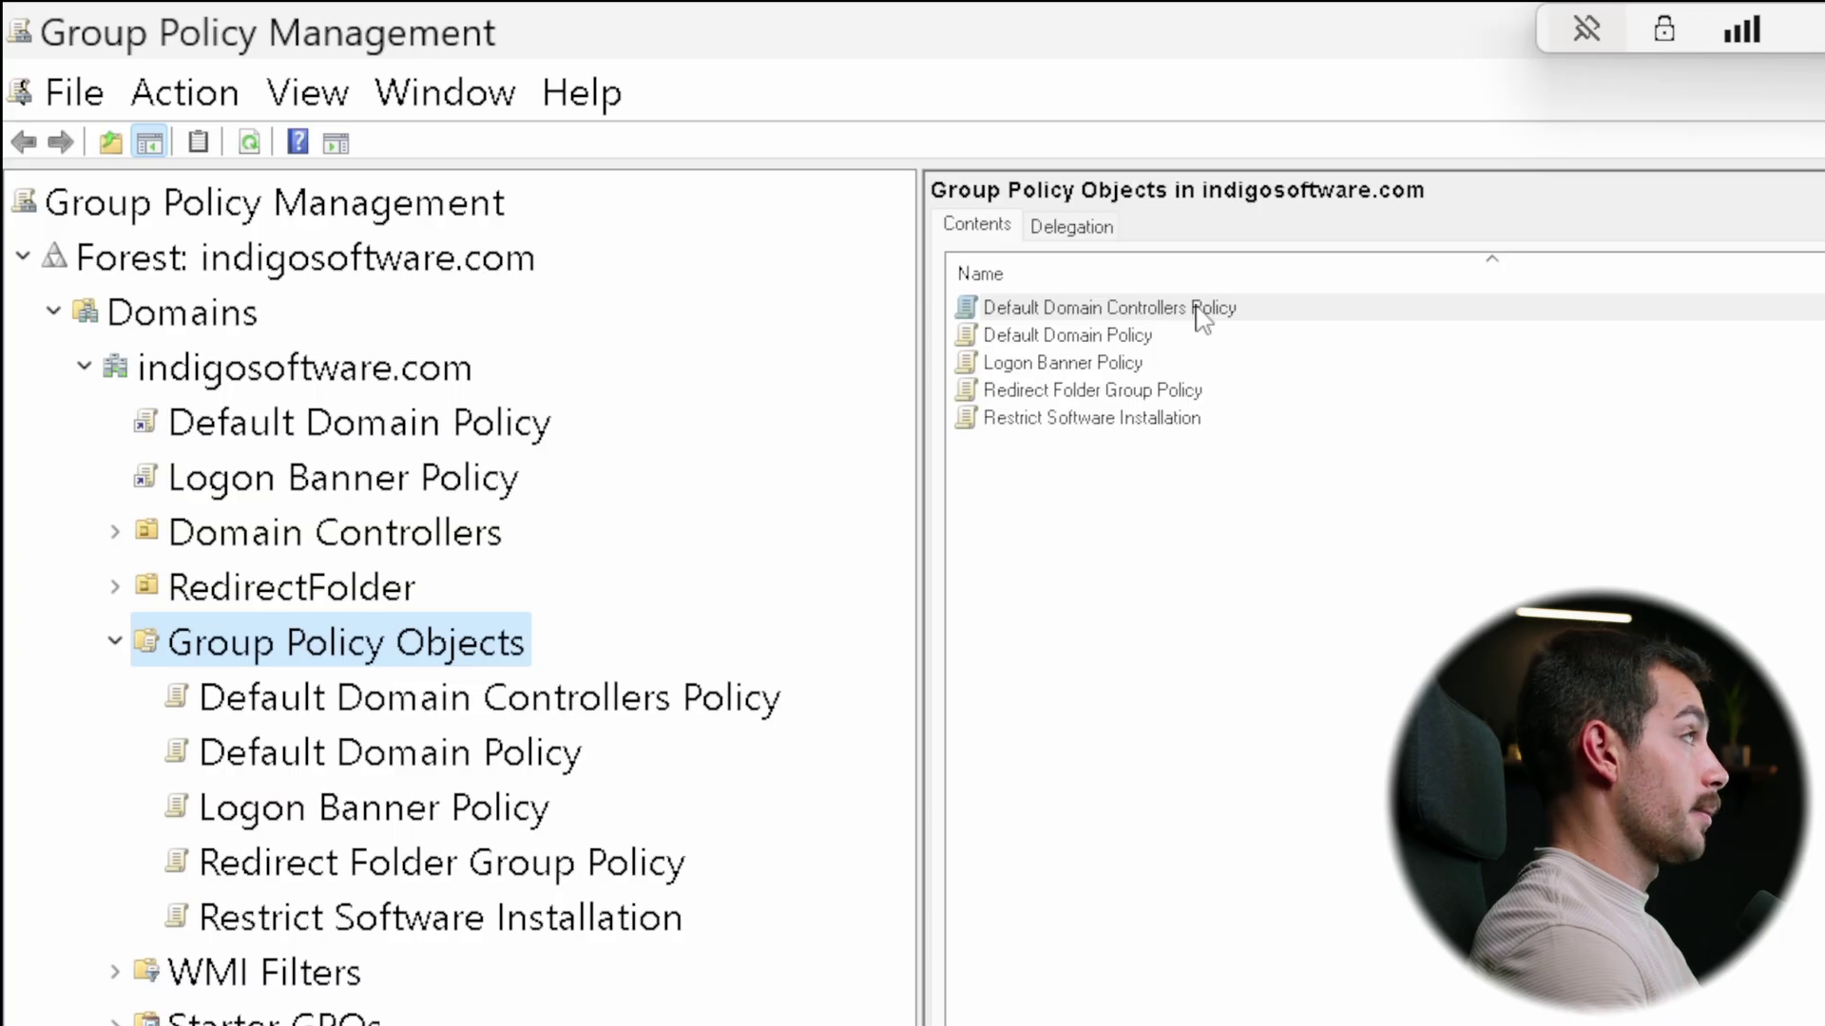
Edit Default Domain Controllers Policy and drill into Computer Configuration > Policies > Windows Settings > Security Settings.
right_click(1199, 318)
click(1311, 358)
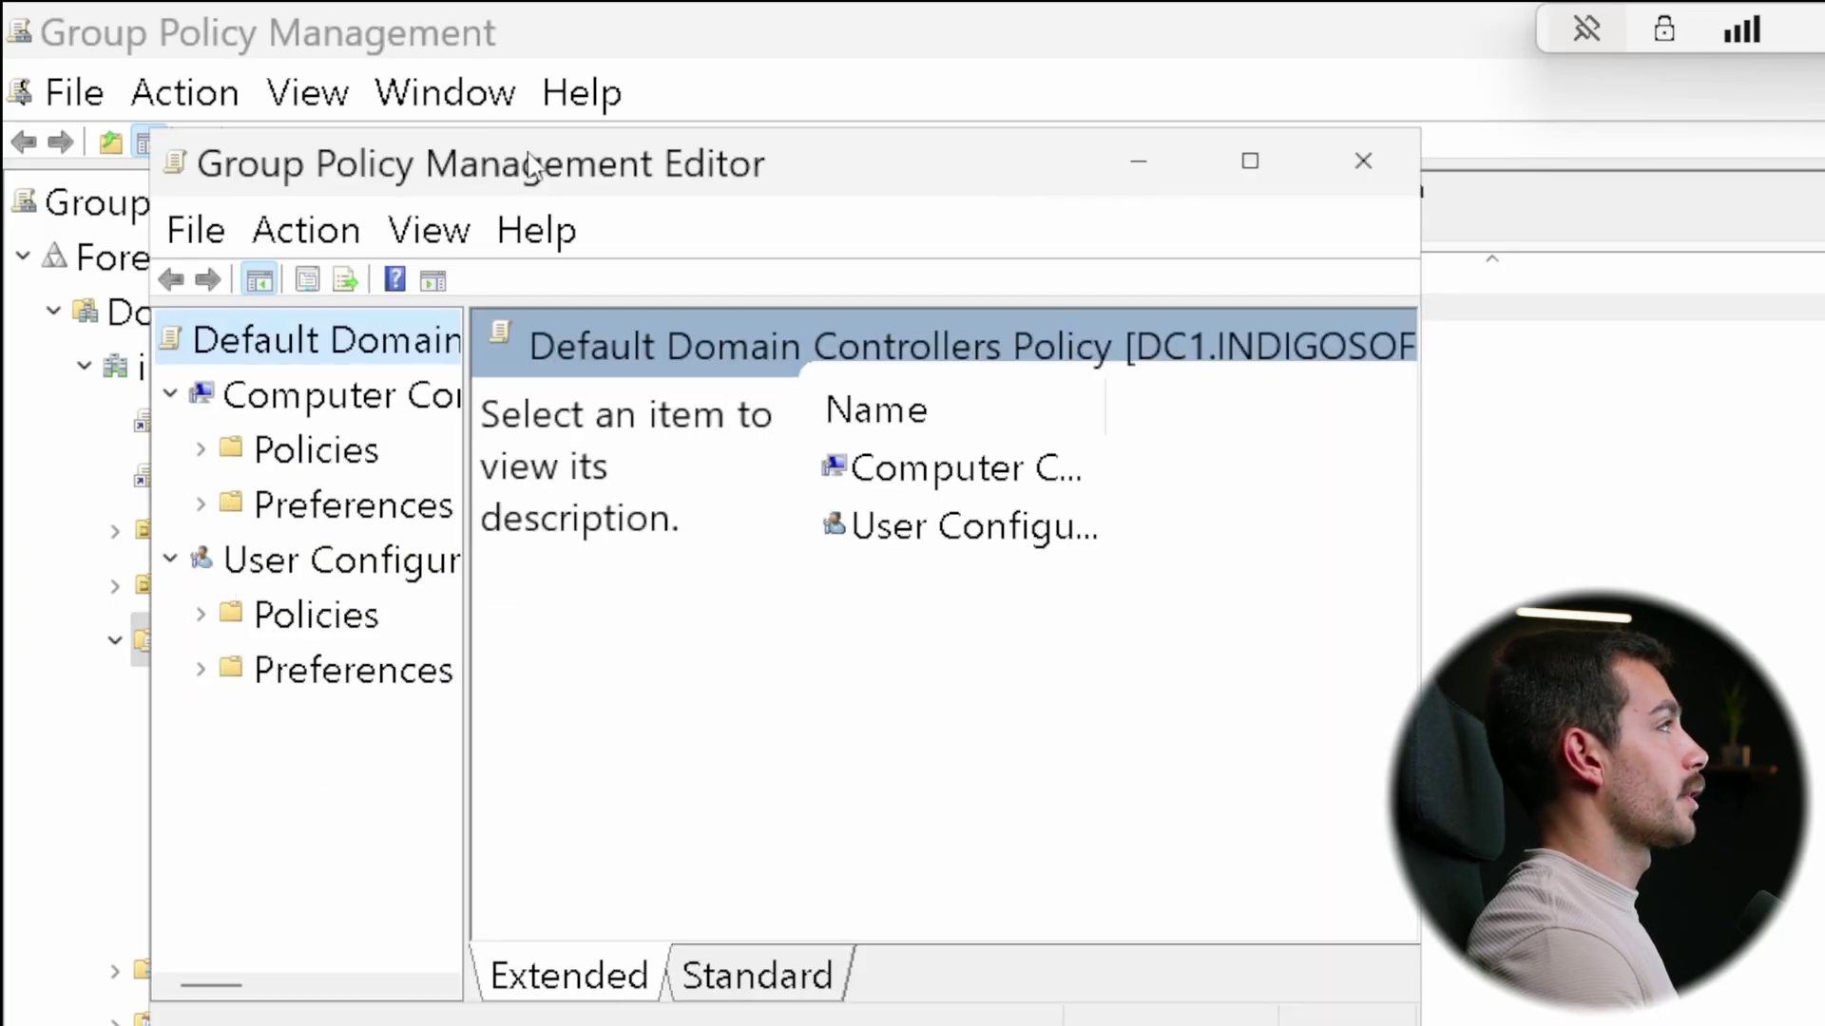
click(1250, 160)
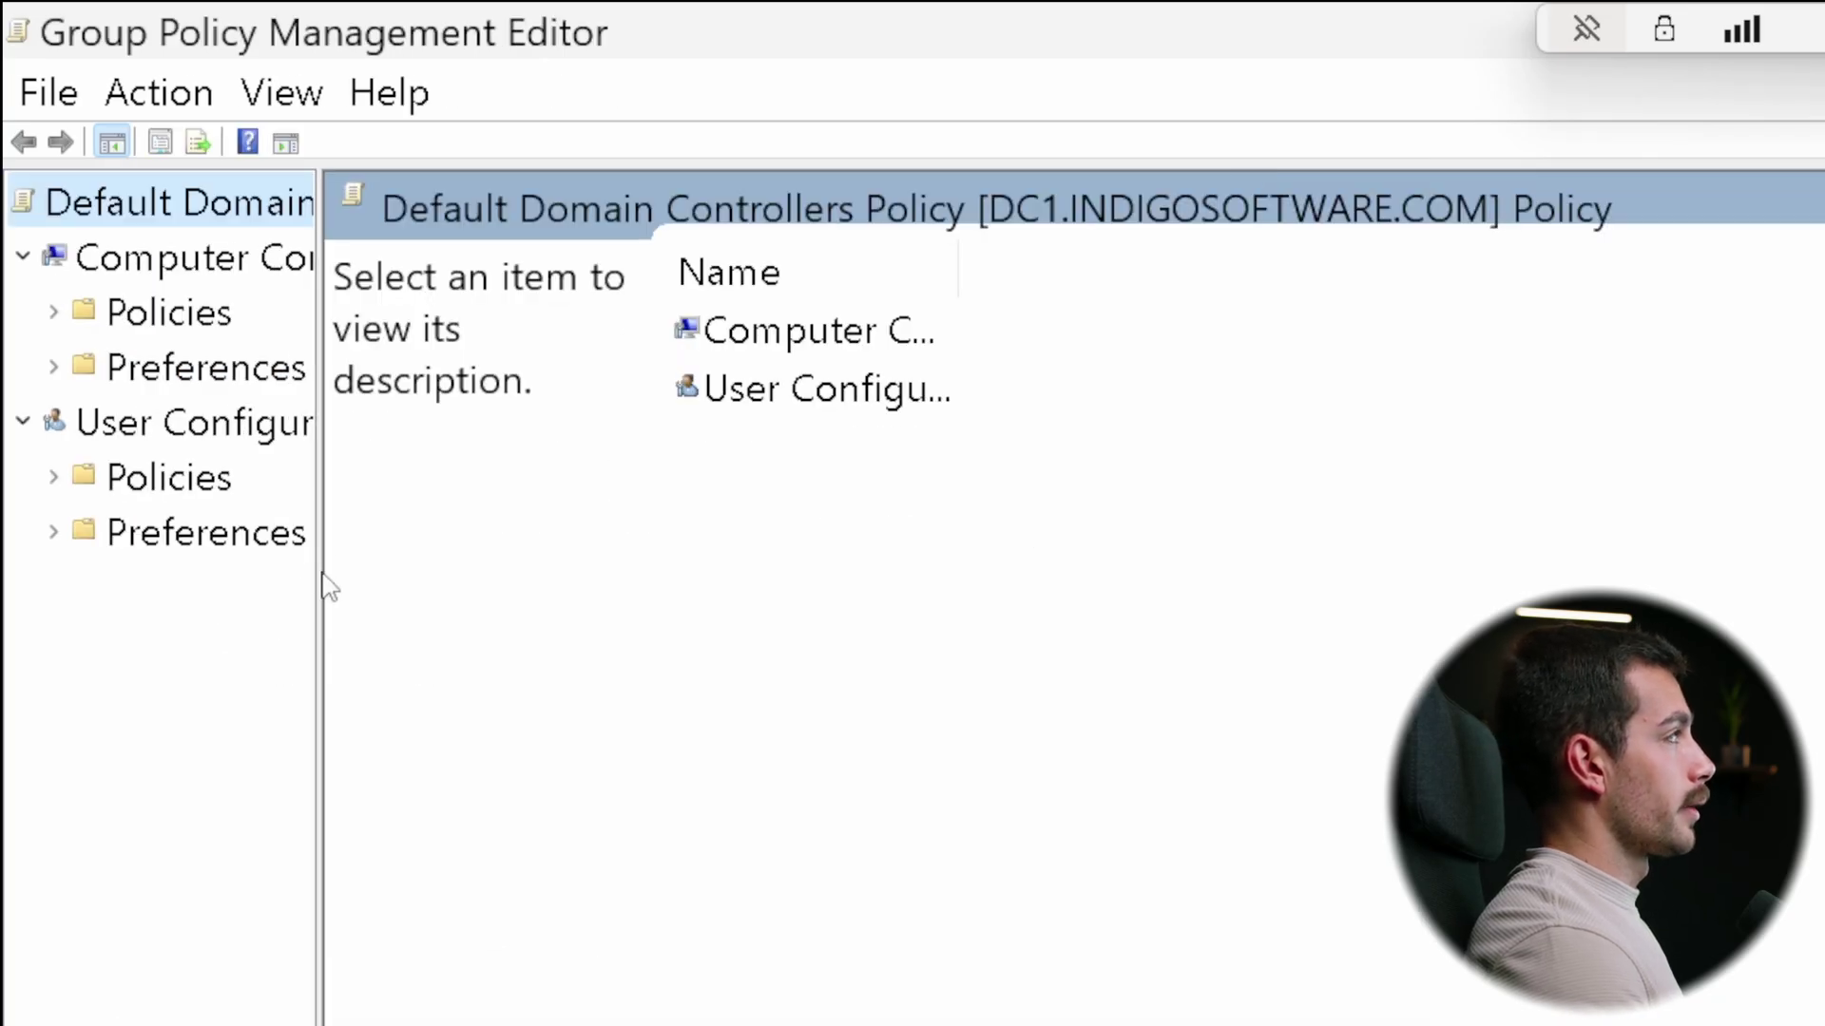
drag(321, 570, 671, 582)
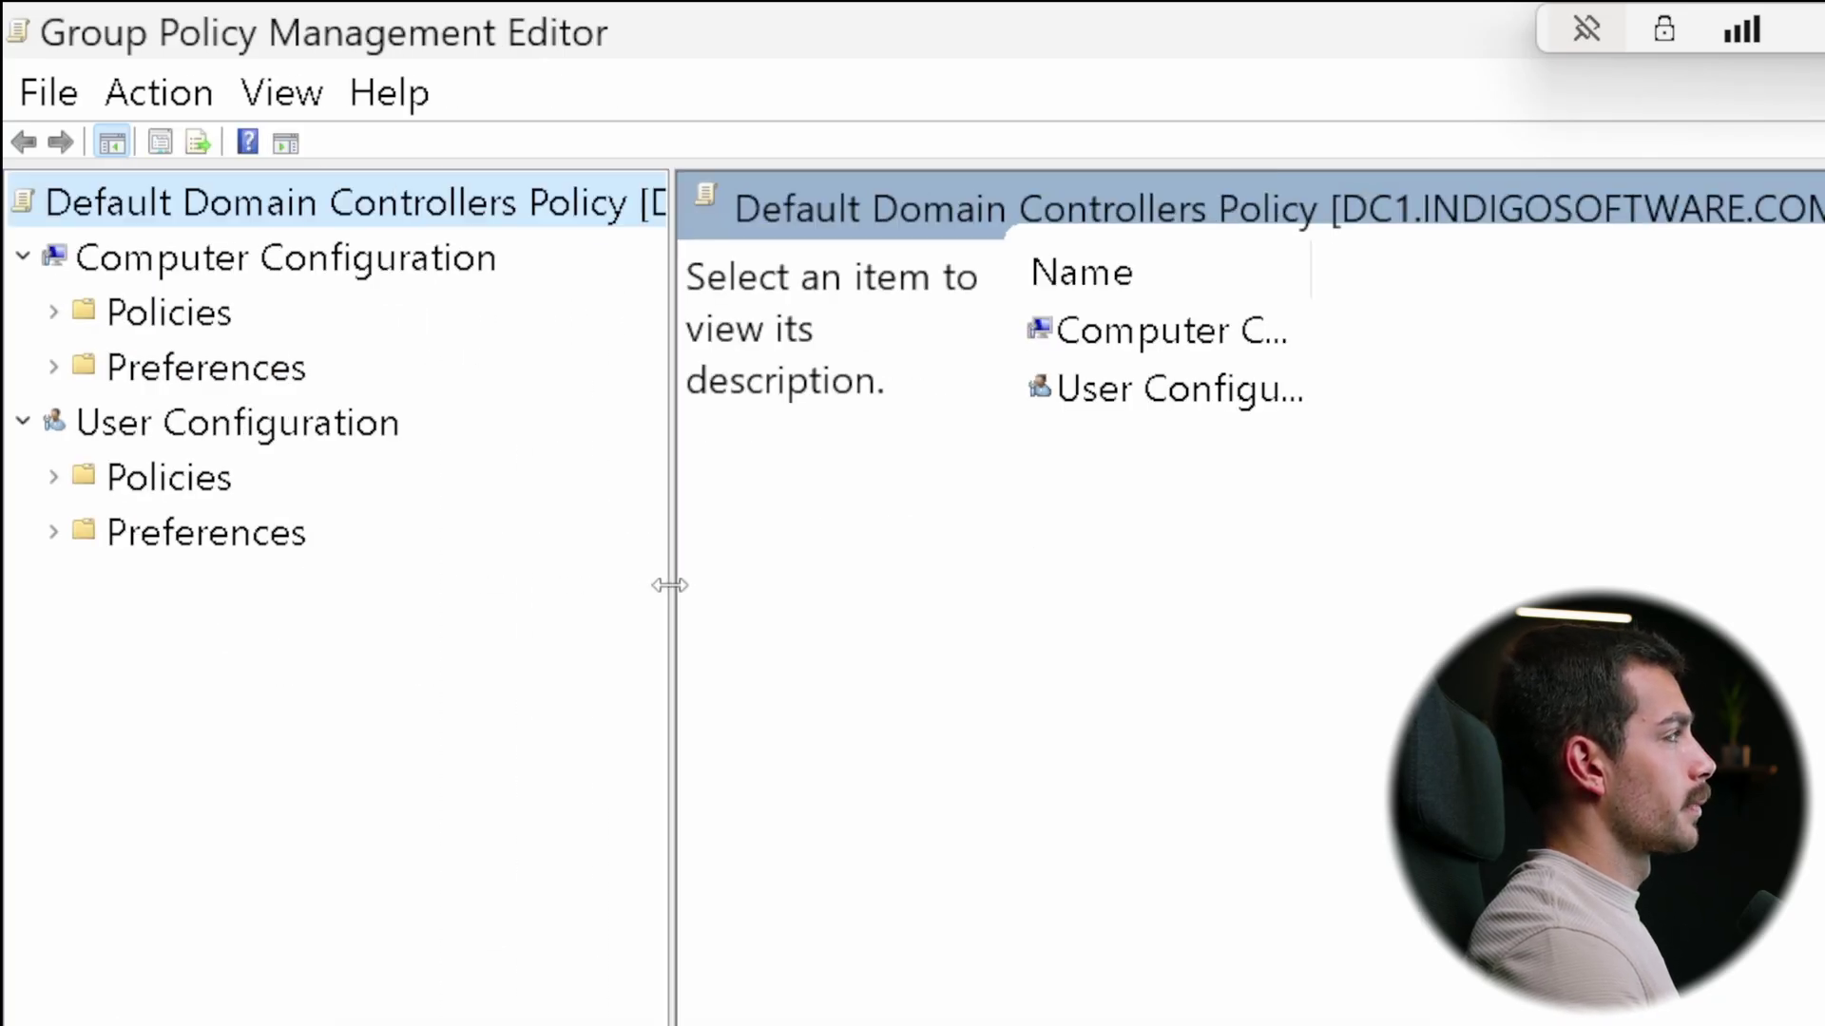
click(53, 312)
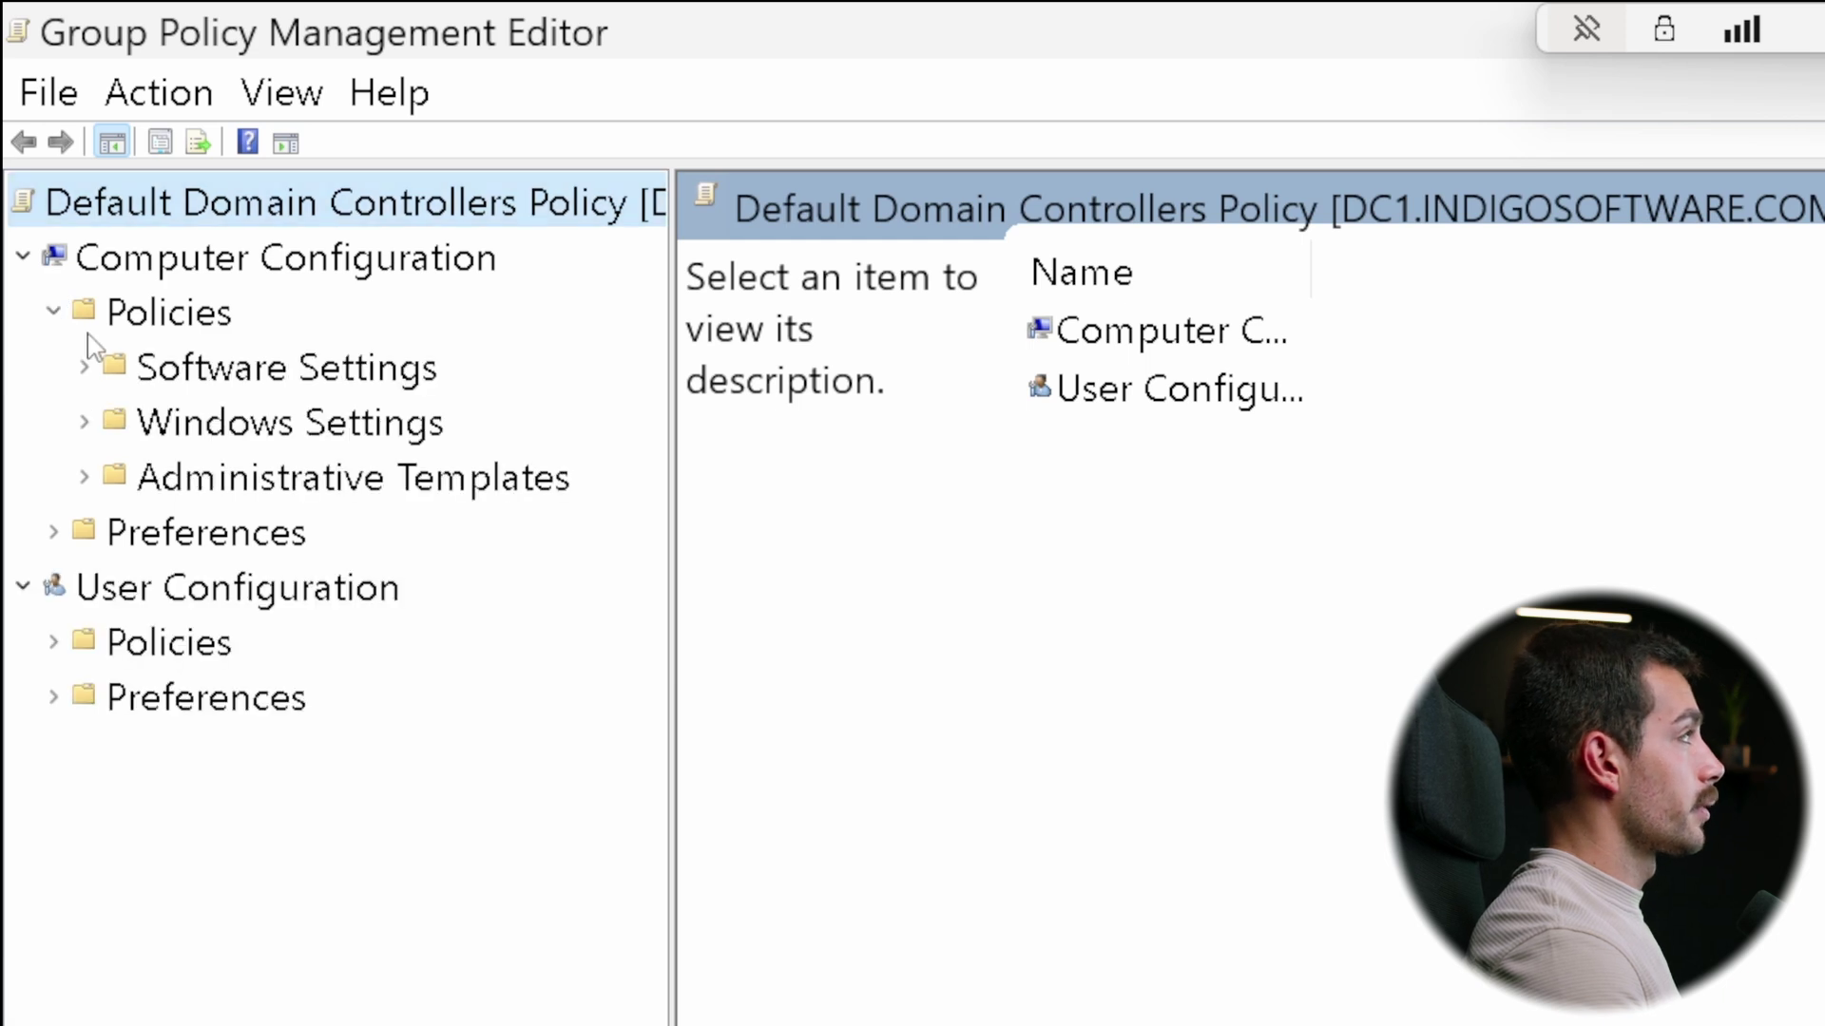
click(85, 422)
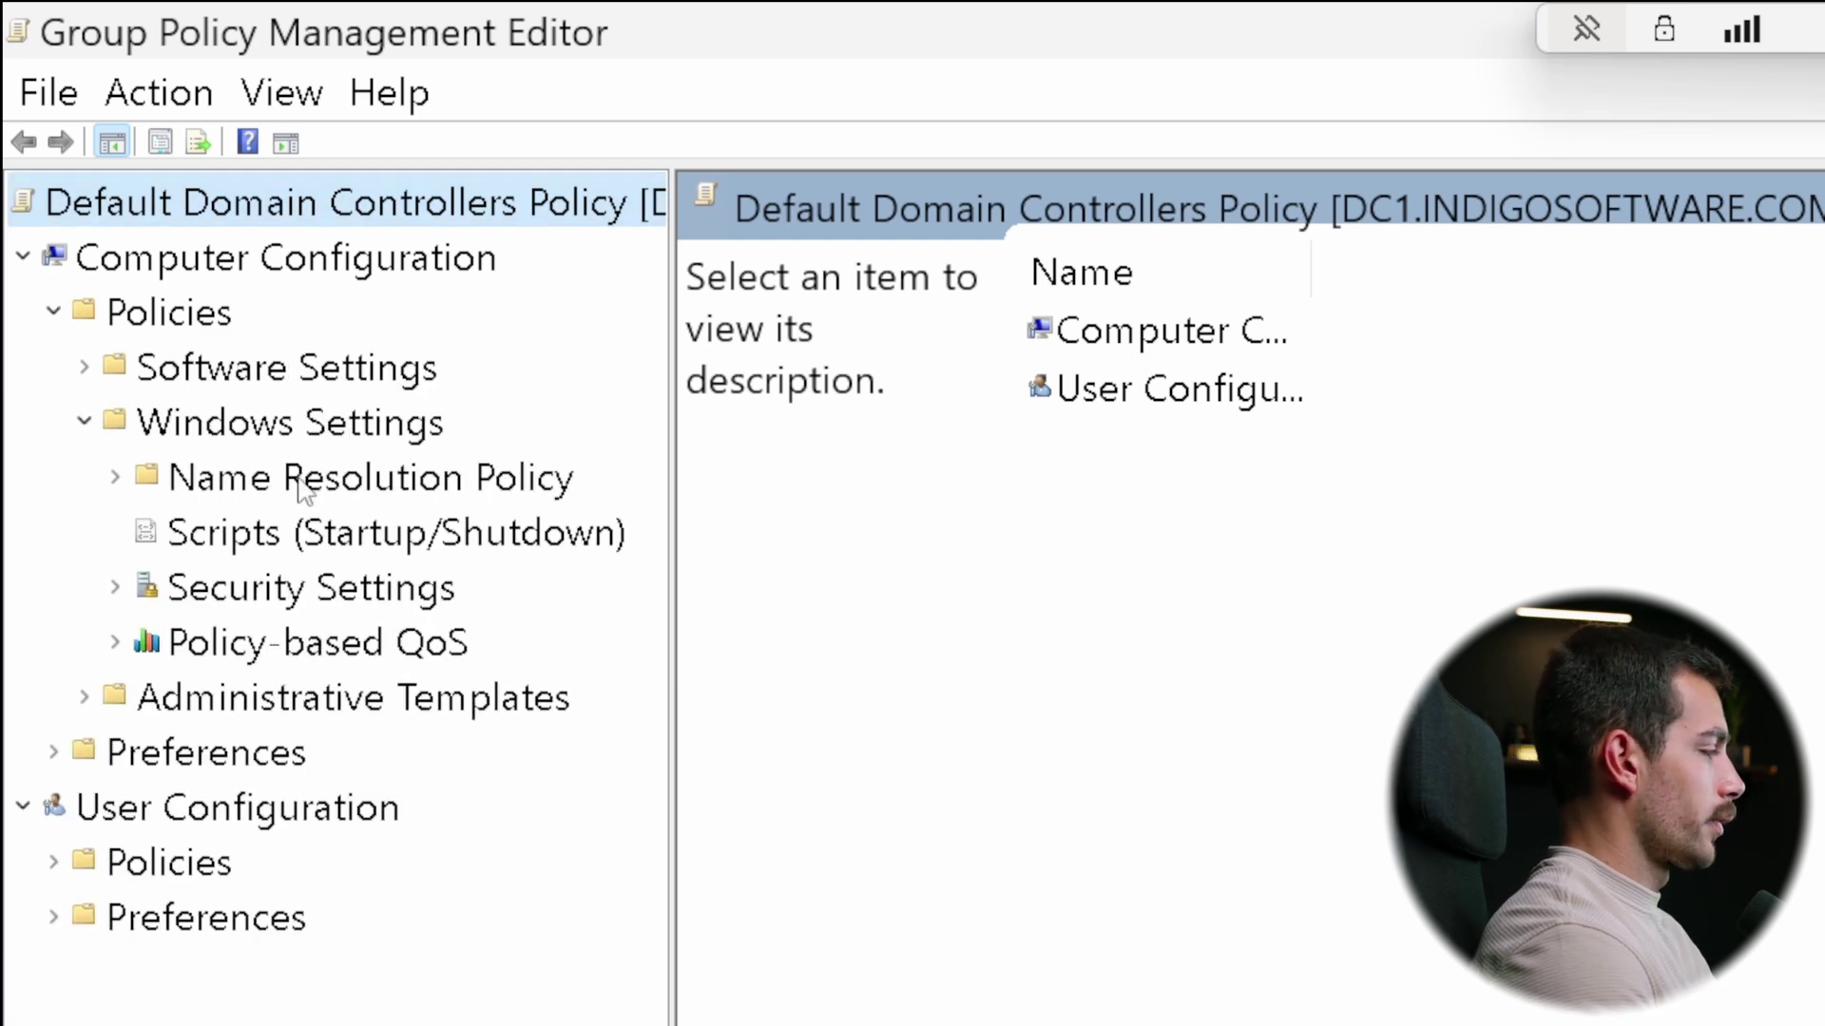
click(264, 589)
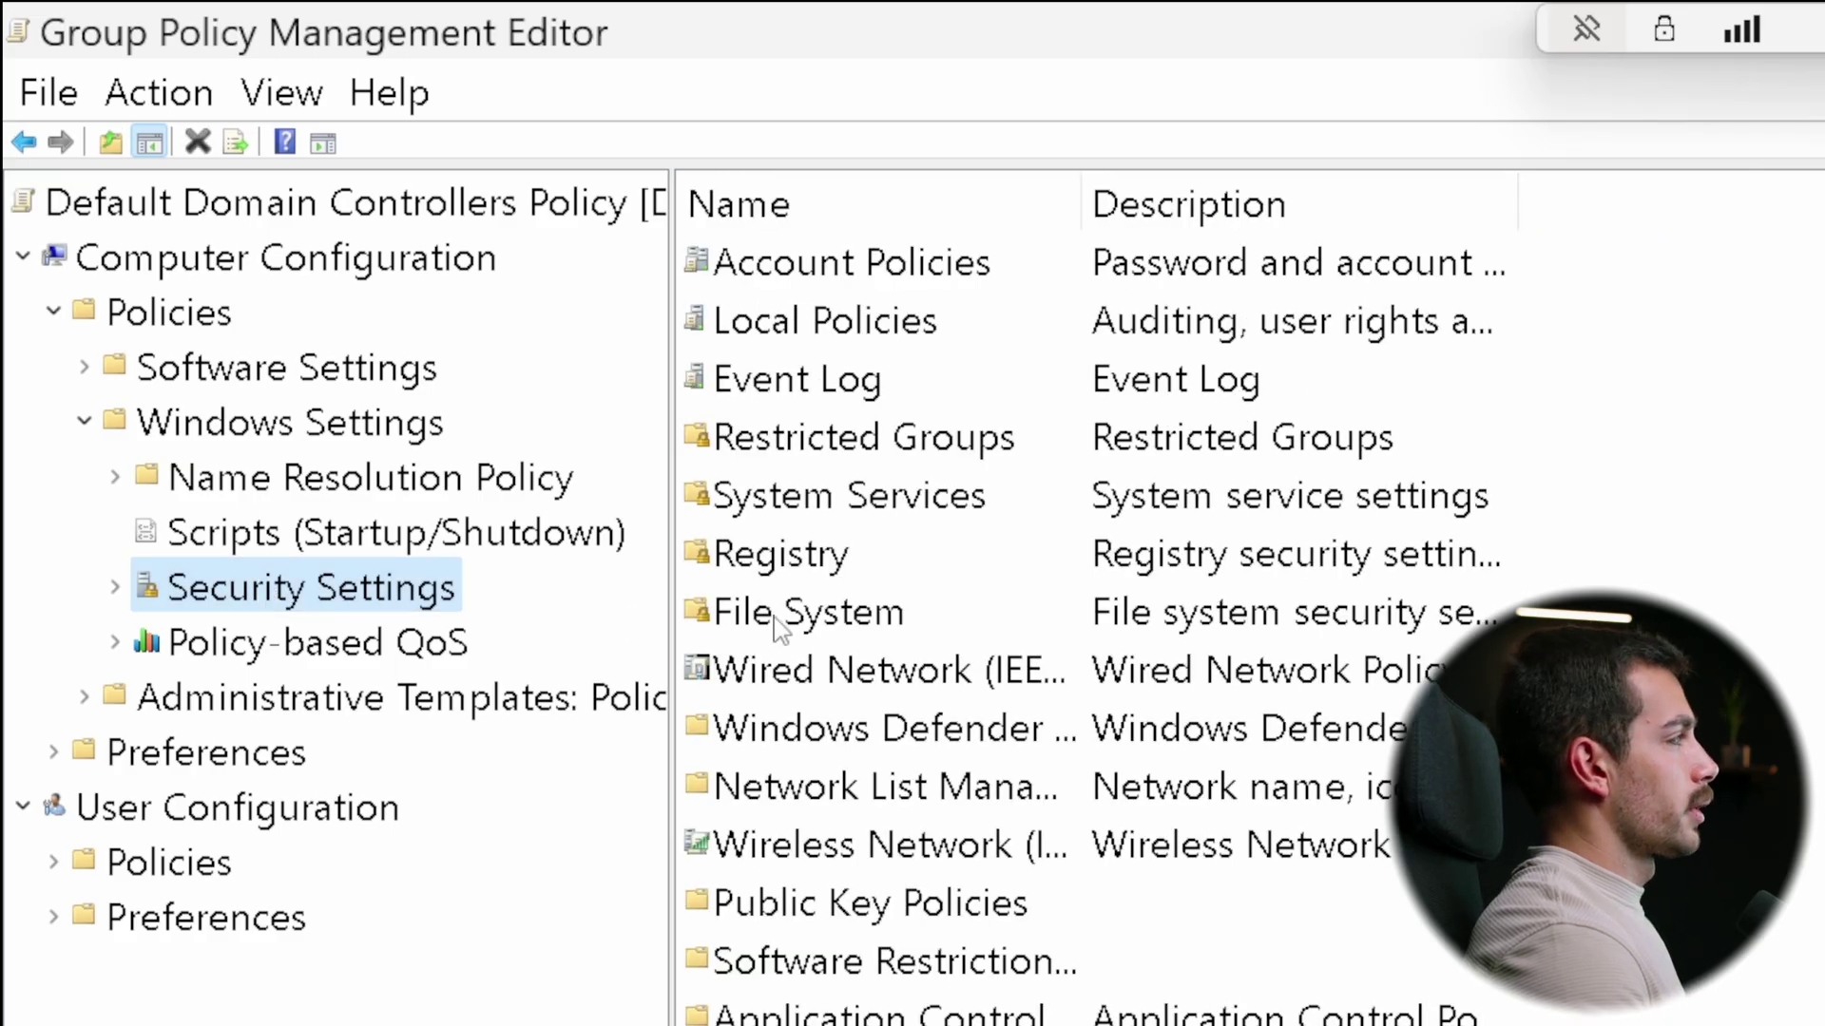
click(879, 969)
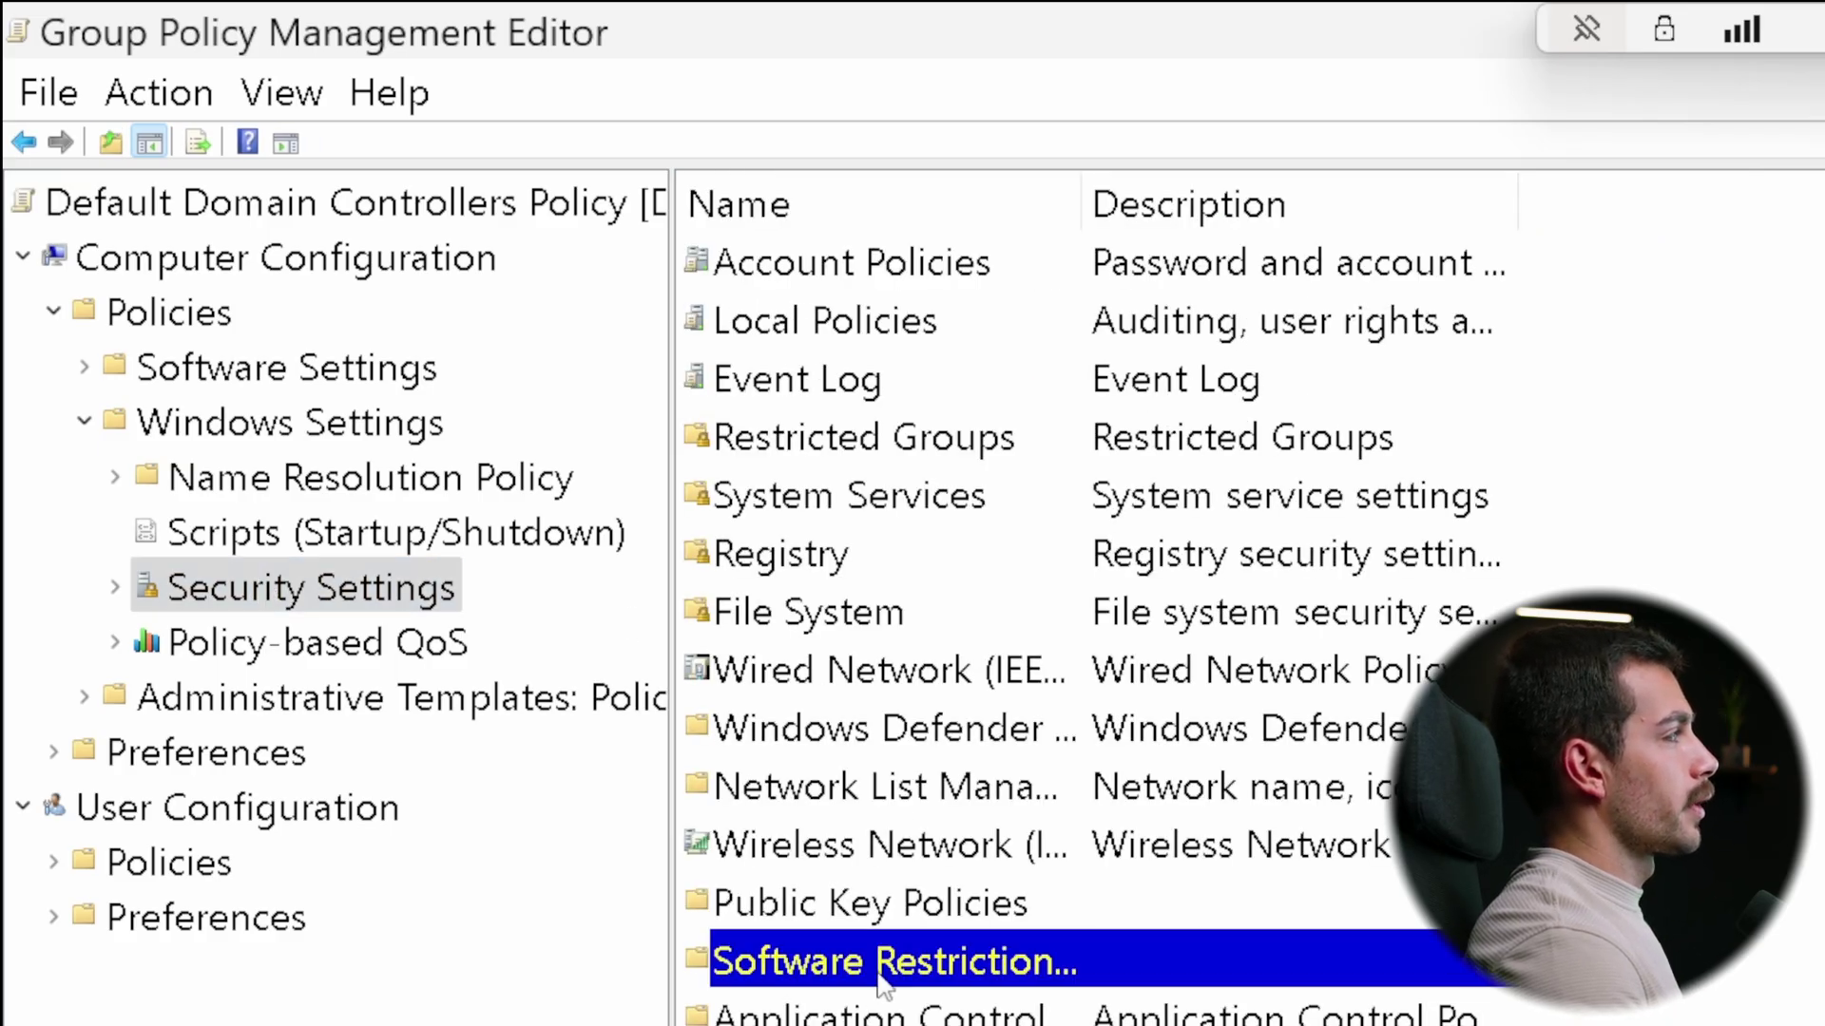
Create new Software Restriction Policies in the editor.
double_click(882, 969)
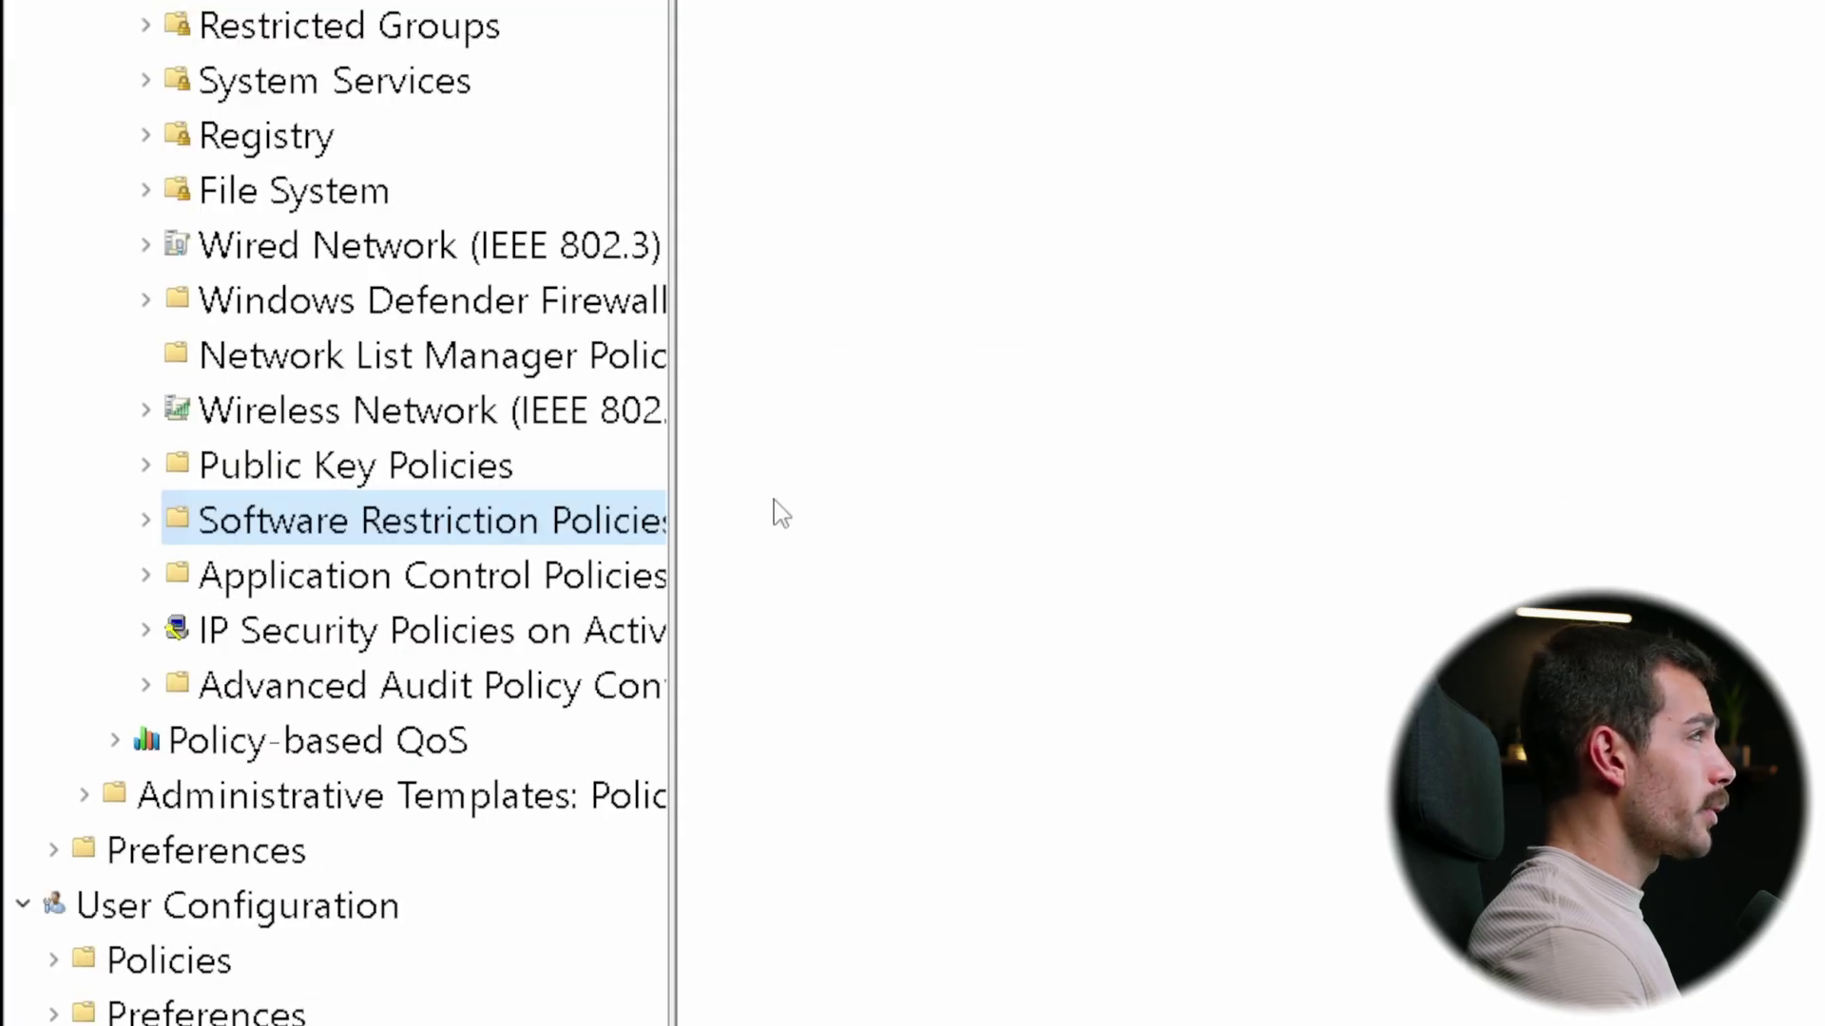
drag(669, 449, 904, 460)
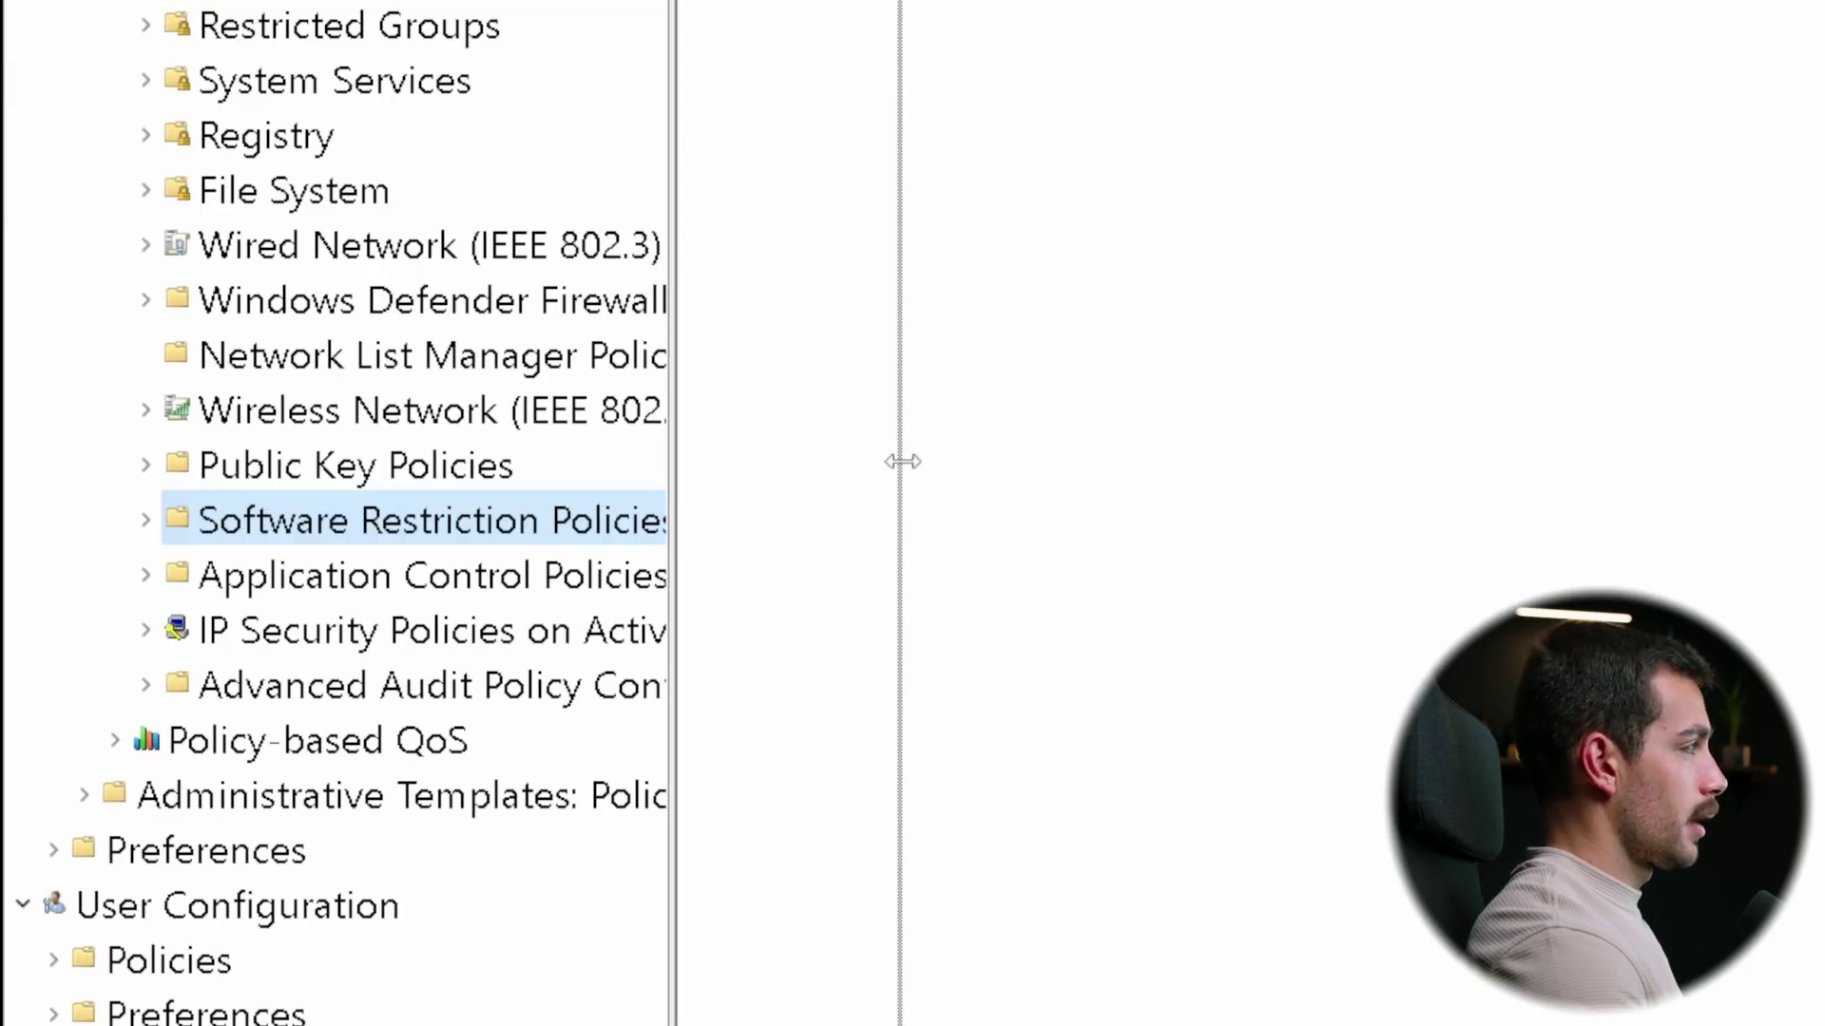
right_click(574, 521)
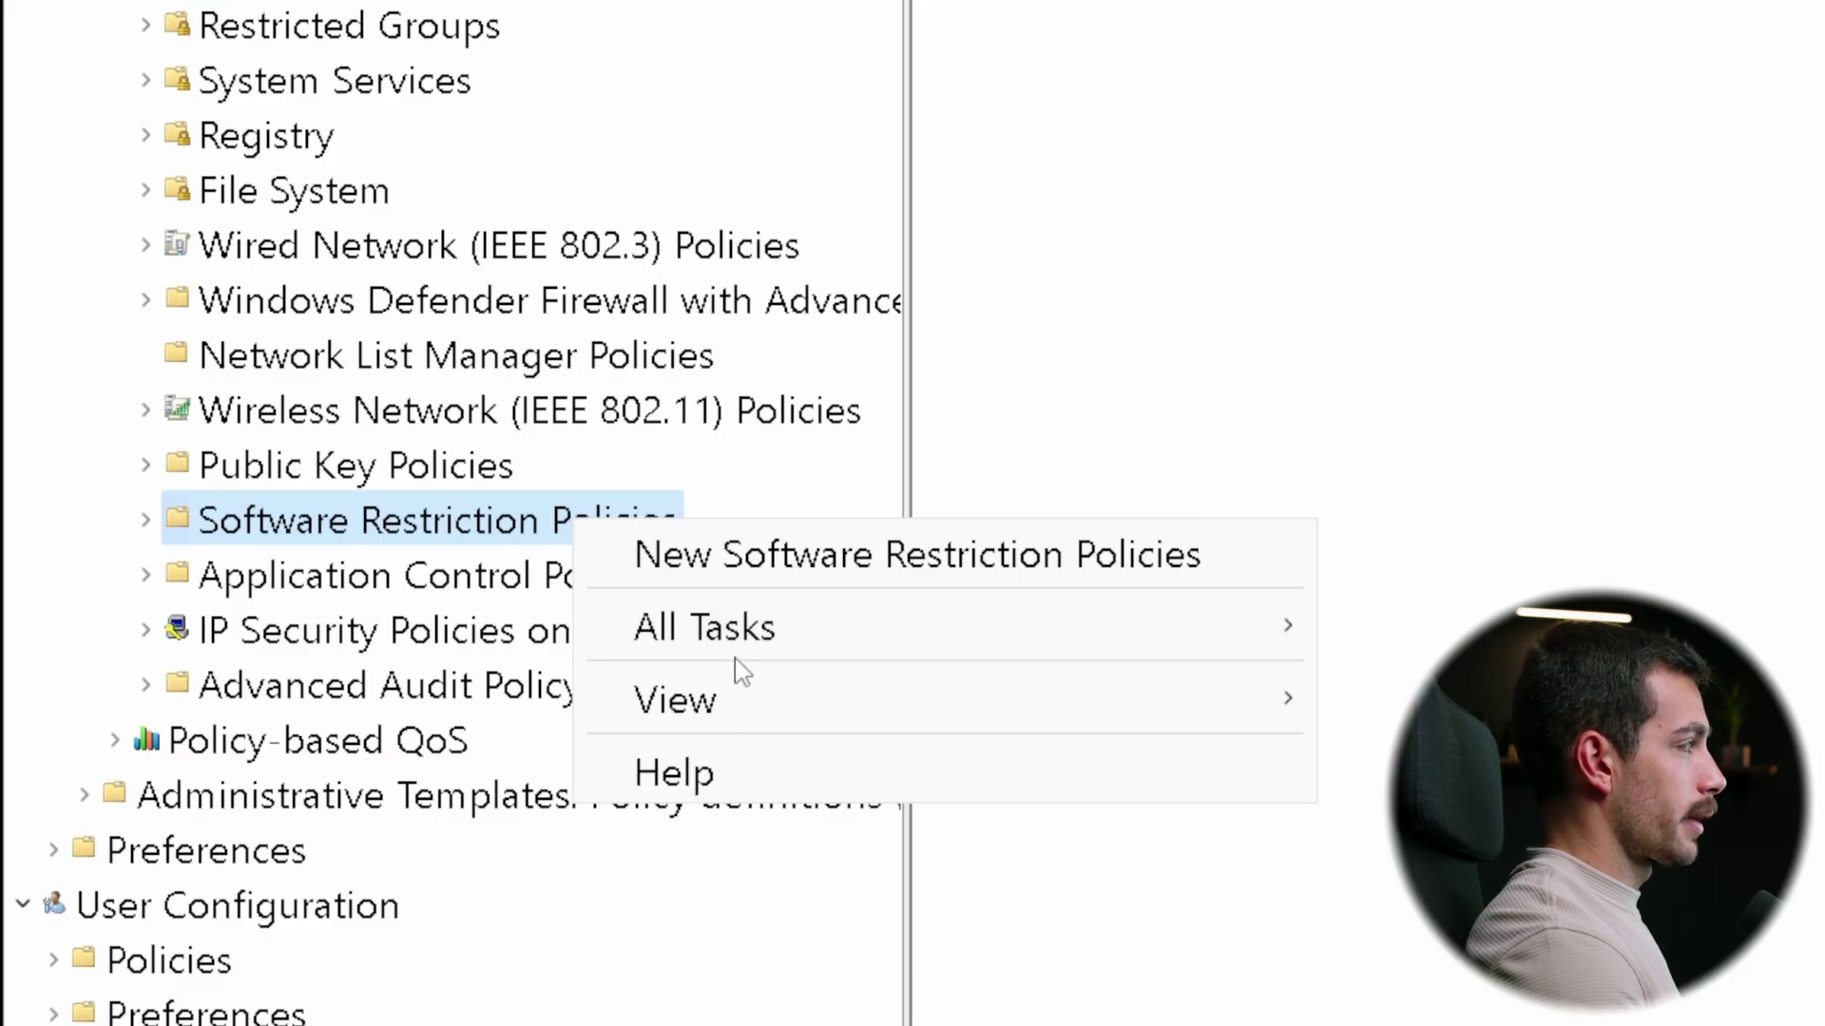
click(854, 570)
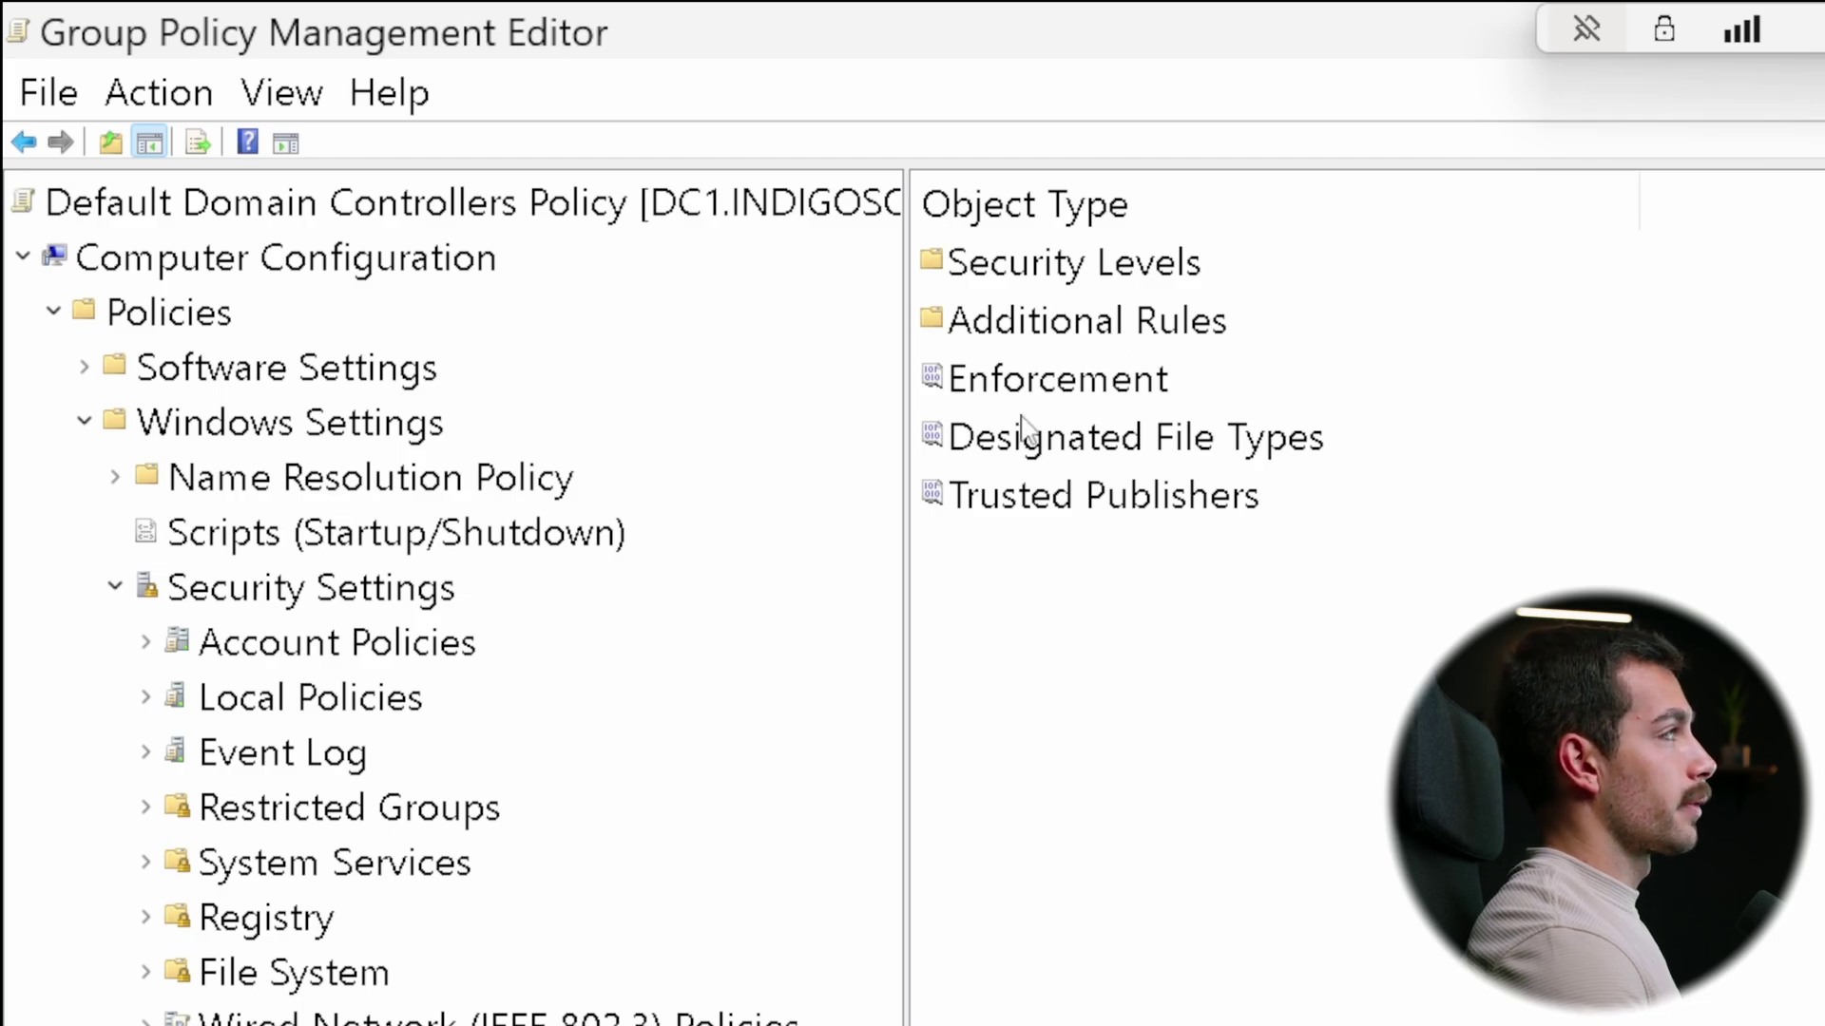
Review the Security Levels, then start a New Path Rule under Additional Rules.
click(995, 271)
double_click(995, 273)
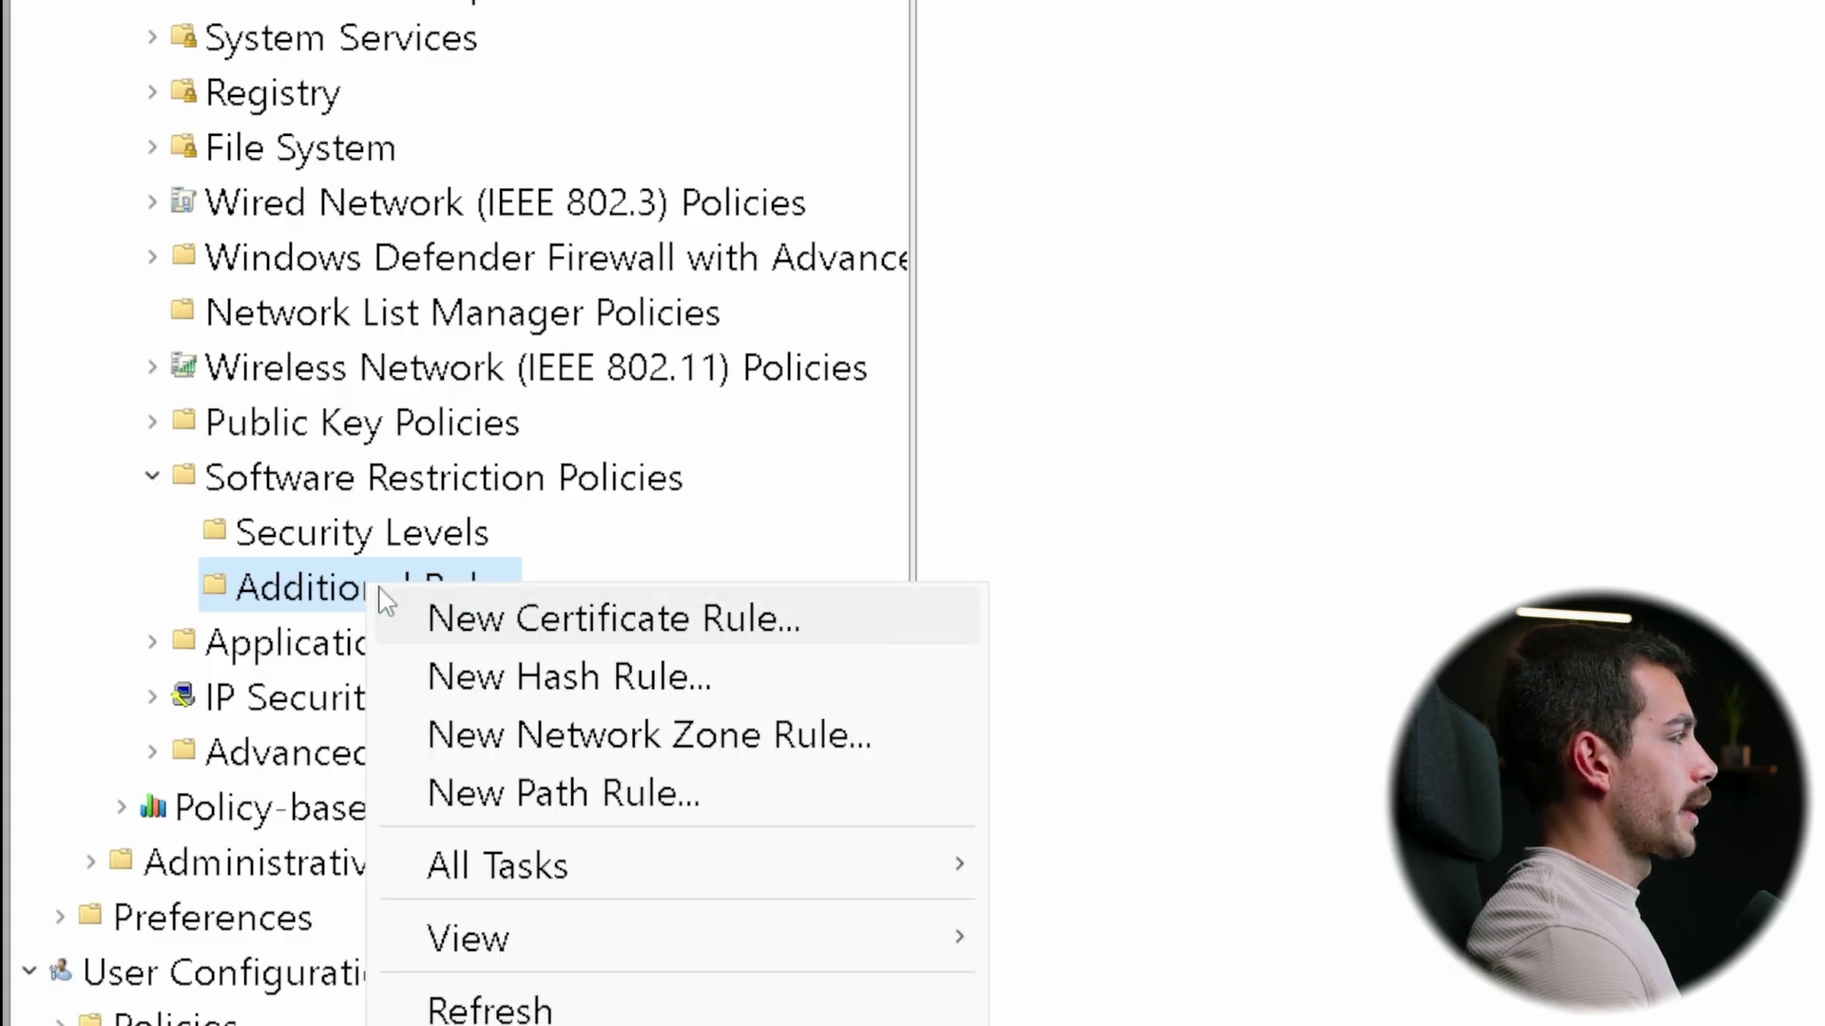
click(555, 796)
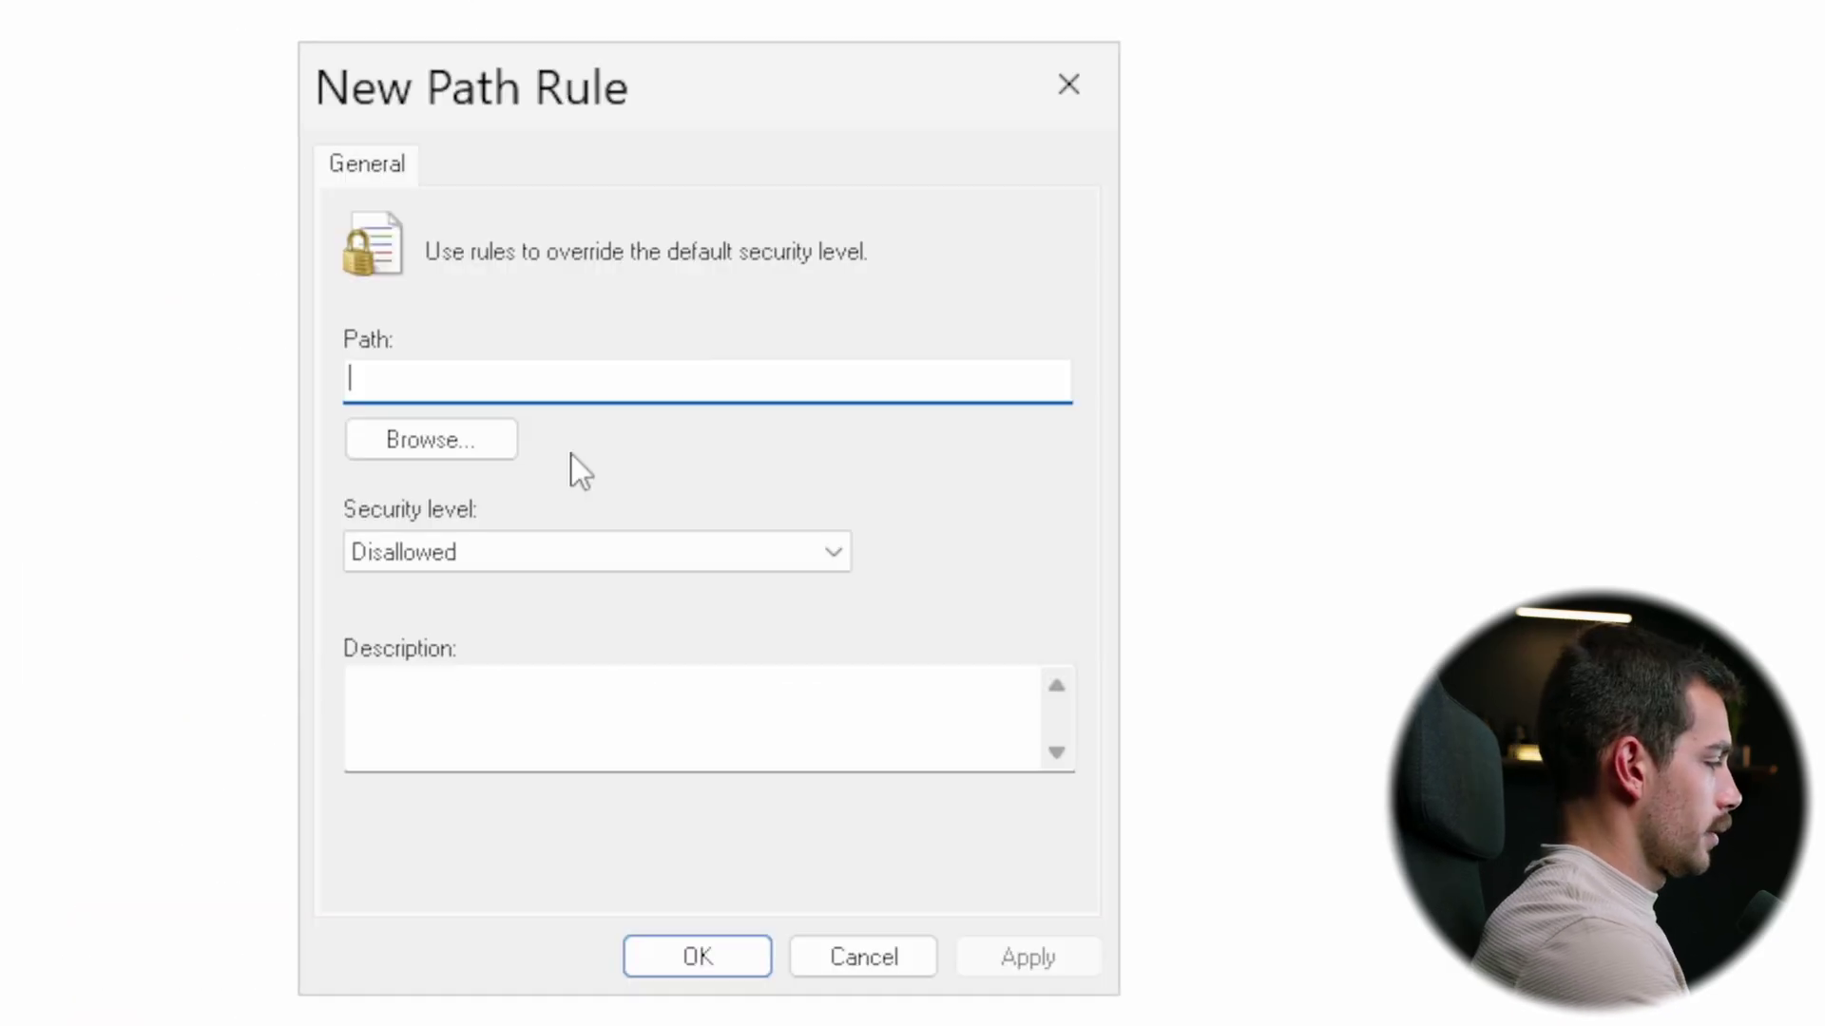
Begin typing the path C:\Users\ and check the Downloads folder's full path in File Explorer.
text(C)
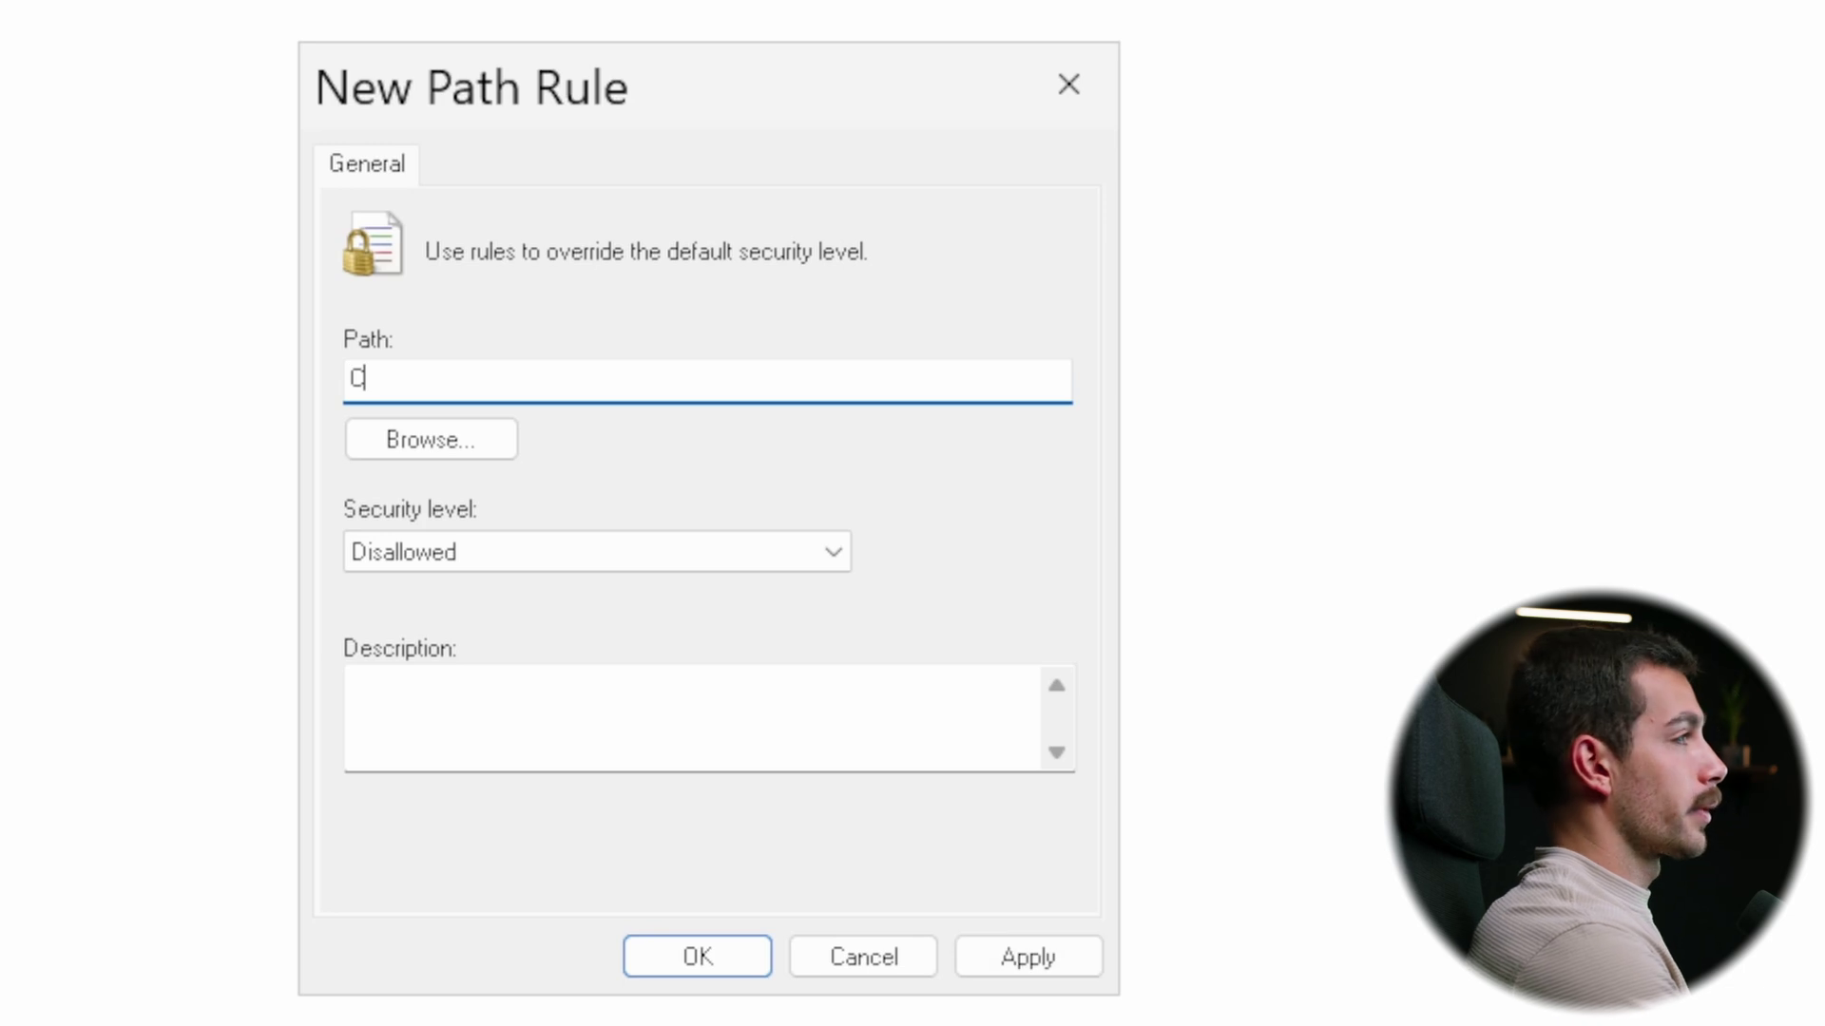
text(:)
key(BackSpace)
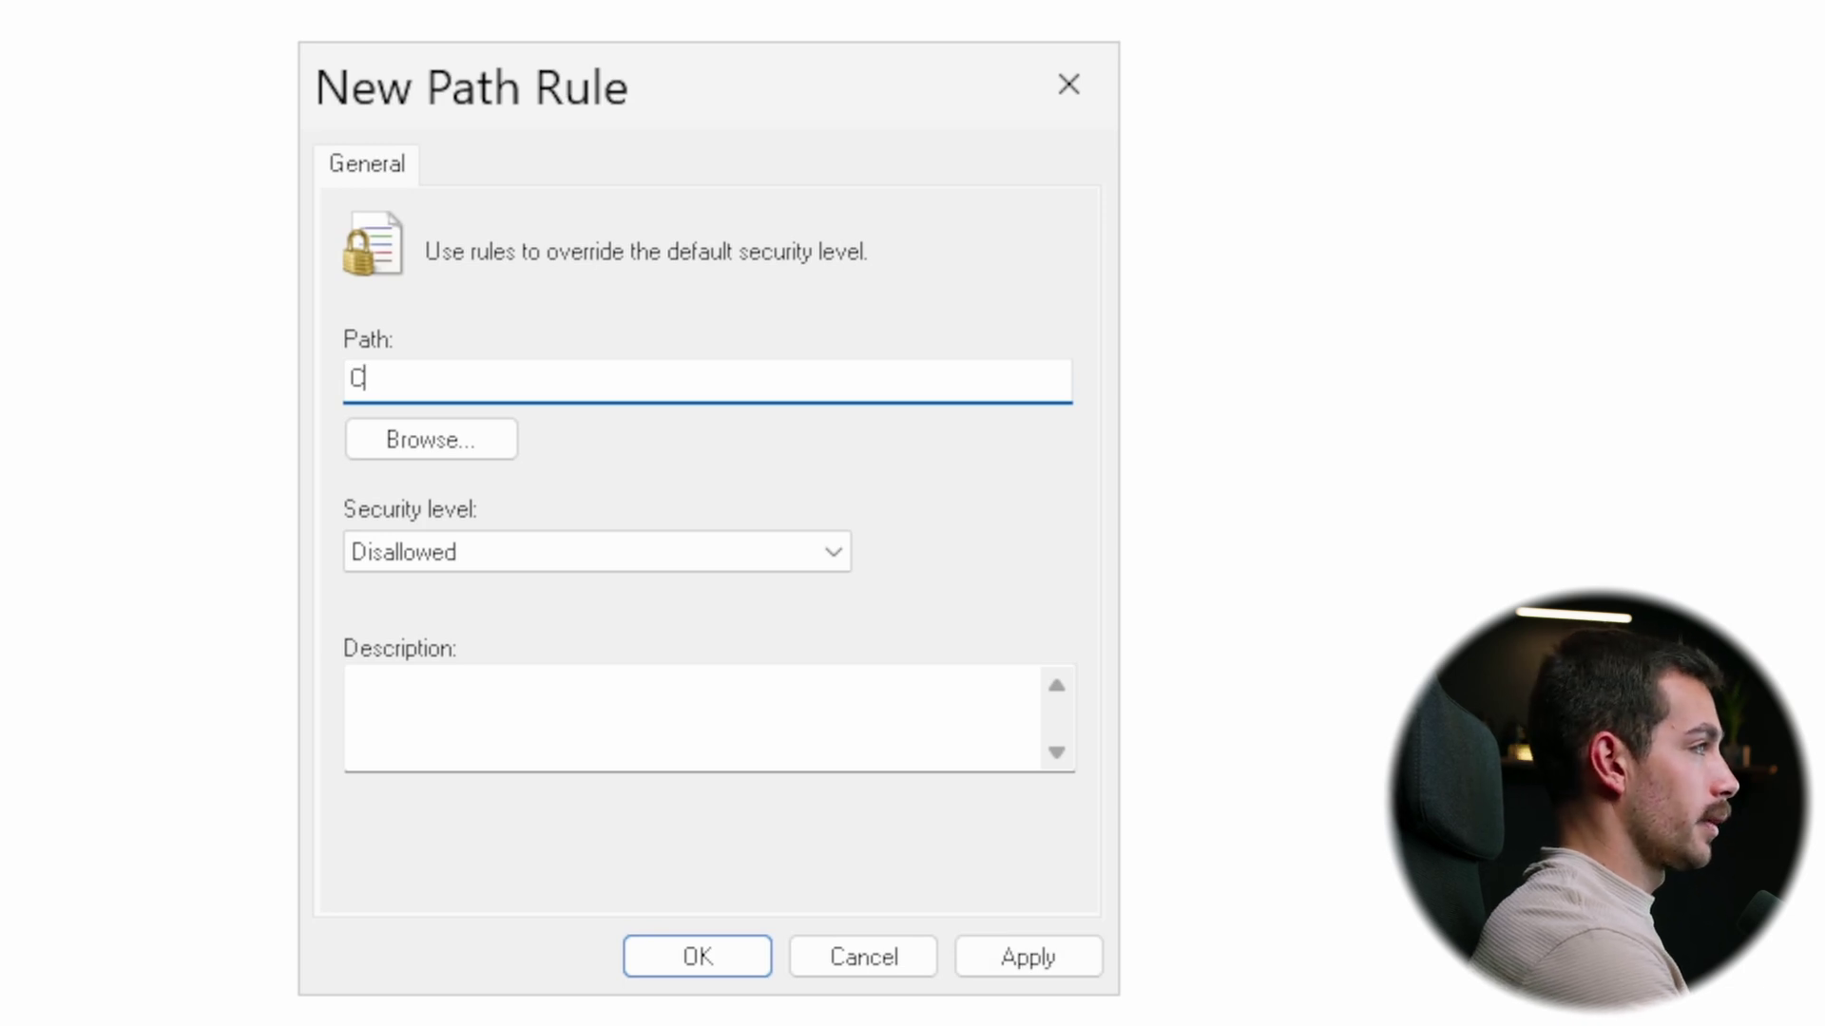
text(:)
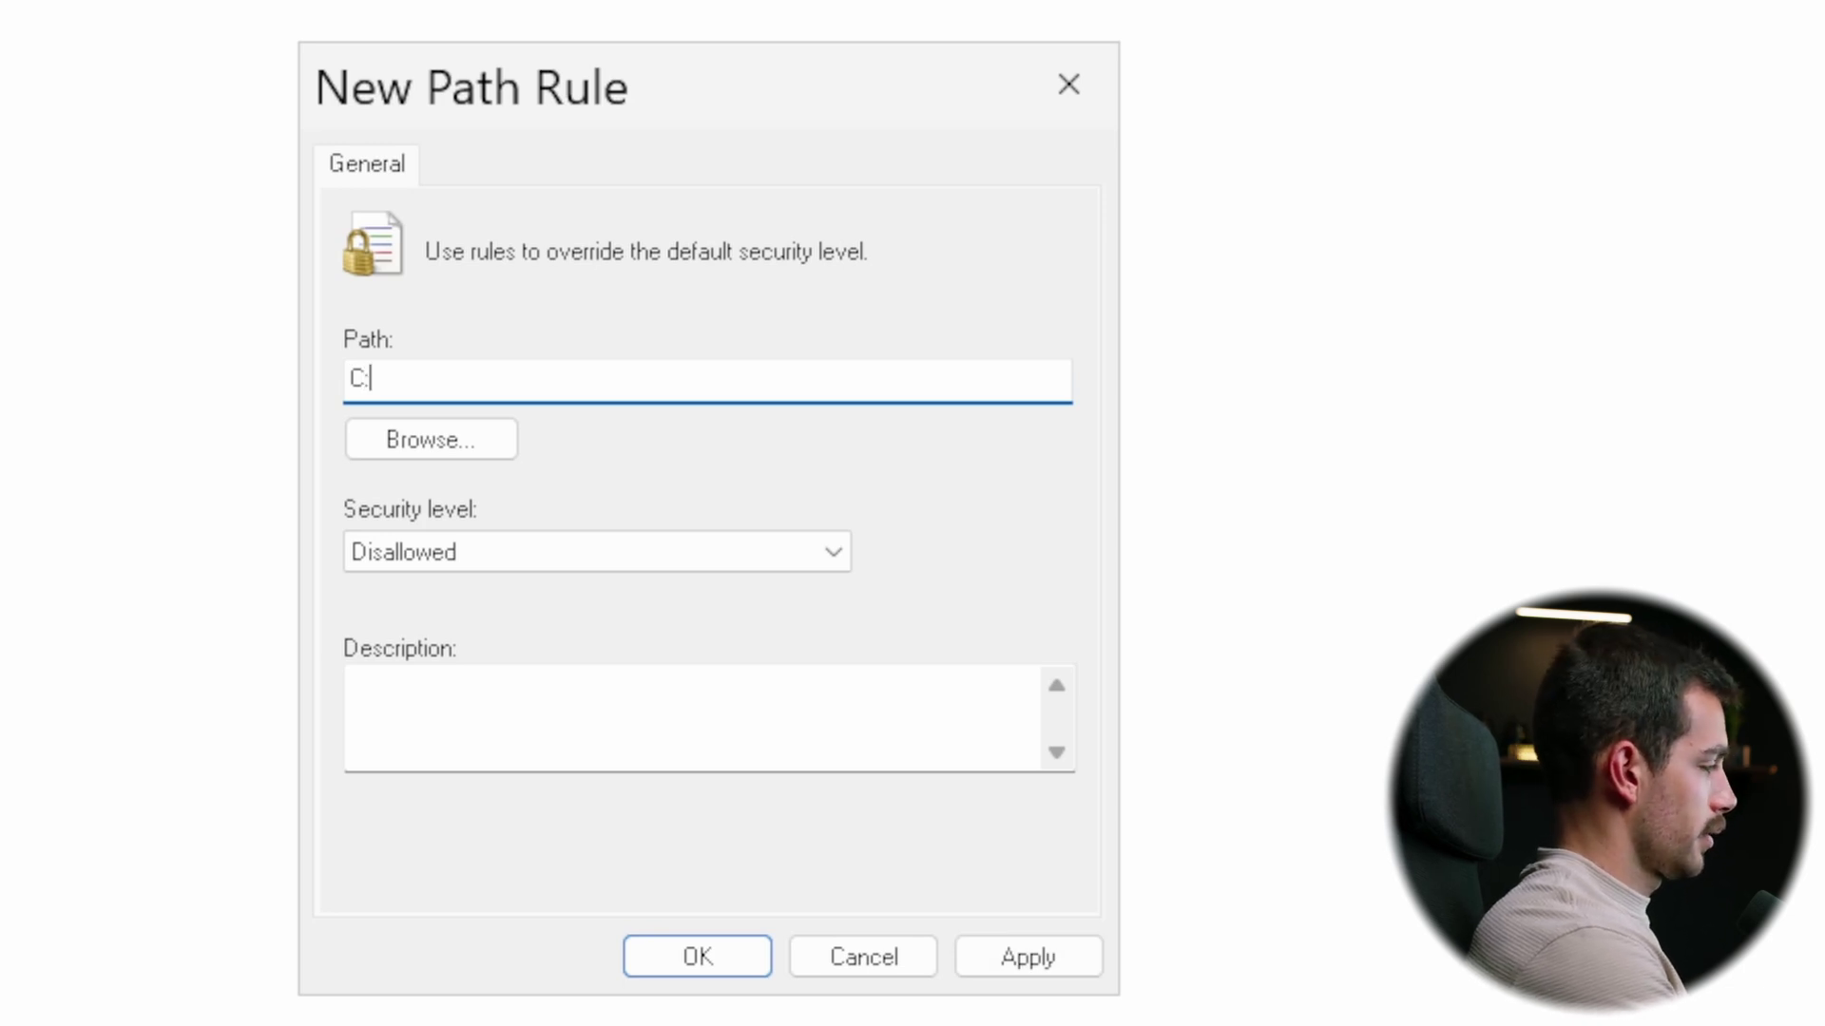
text(/)
key(BackSpace)
text(\)
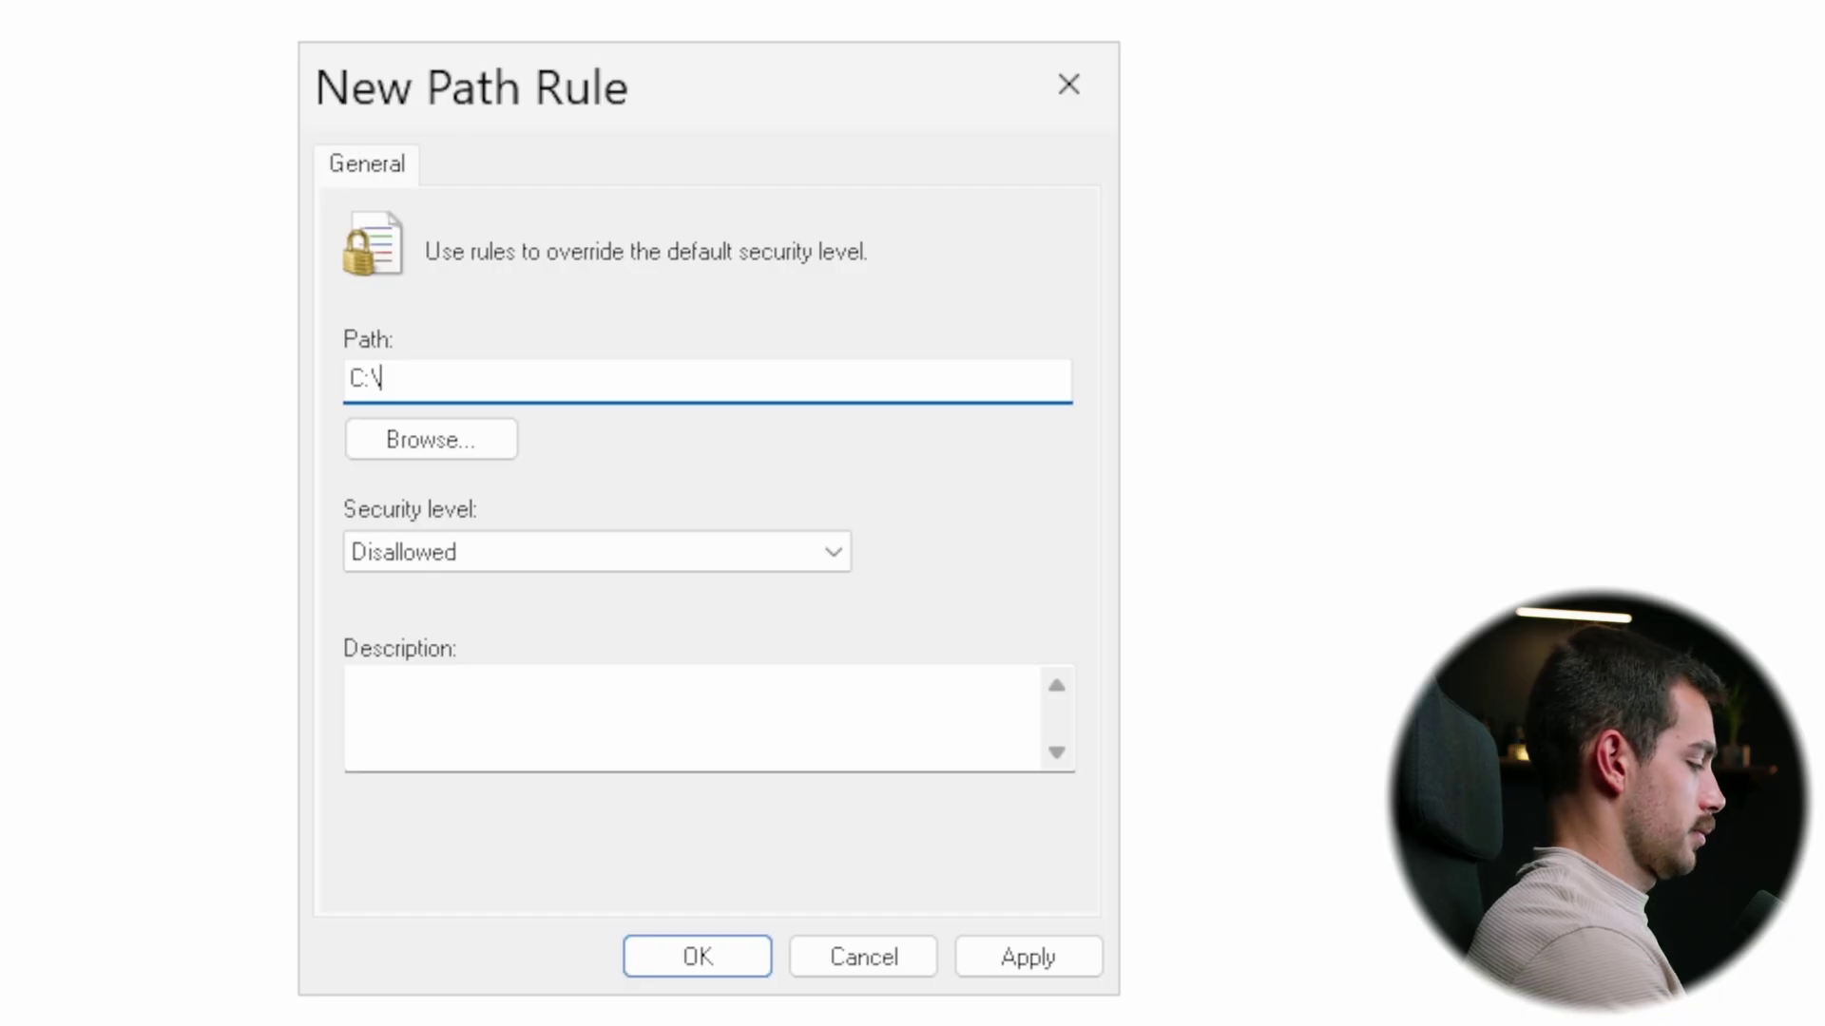
text(Users)
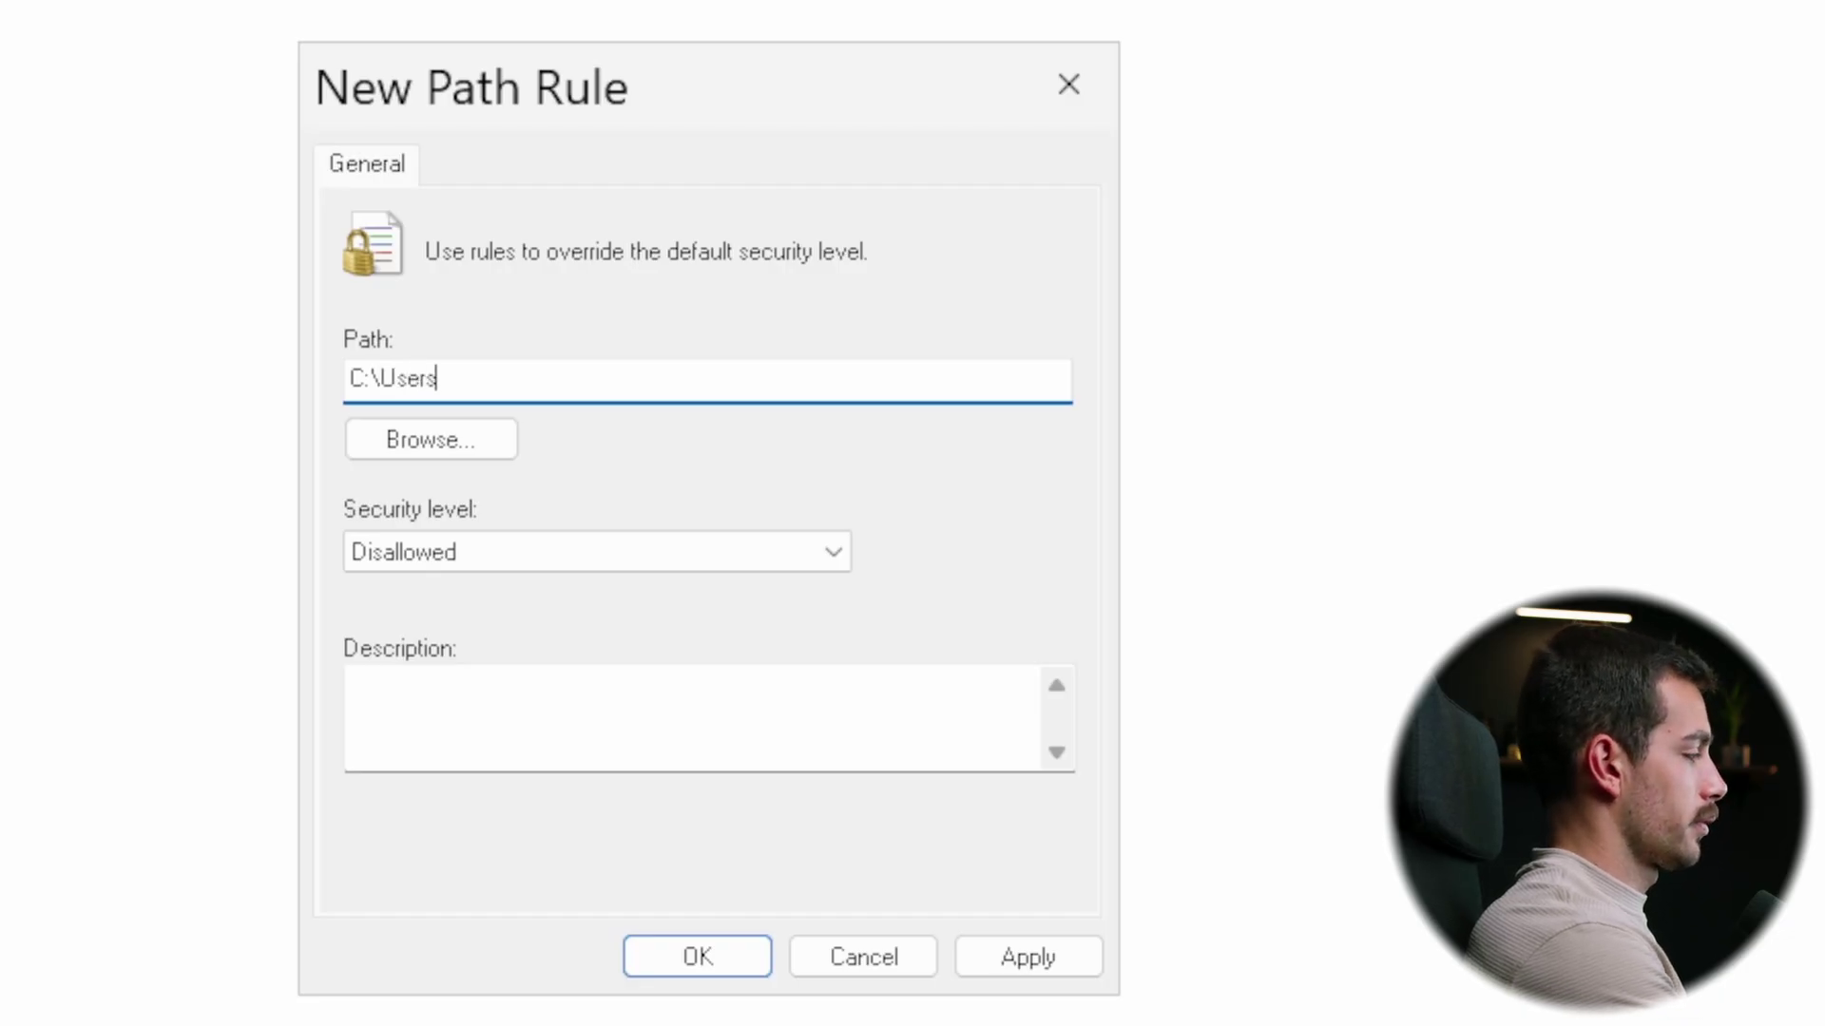
text(\)
key(super+e)
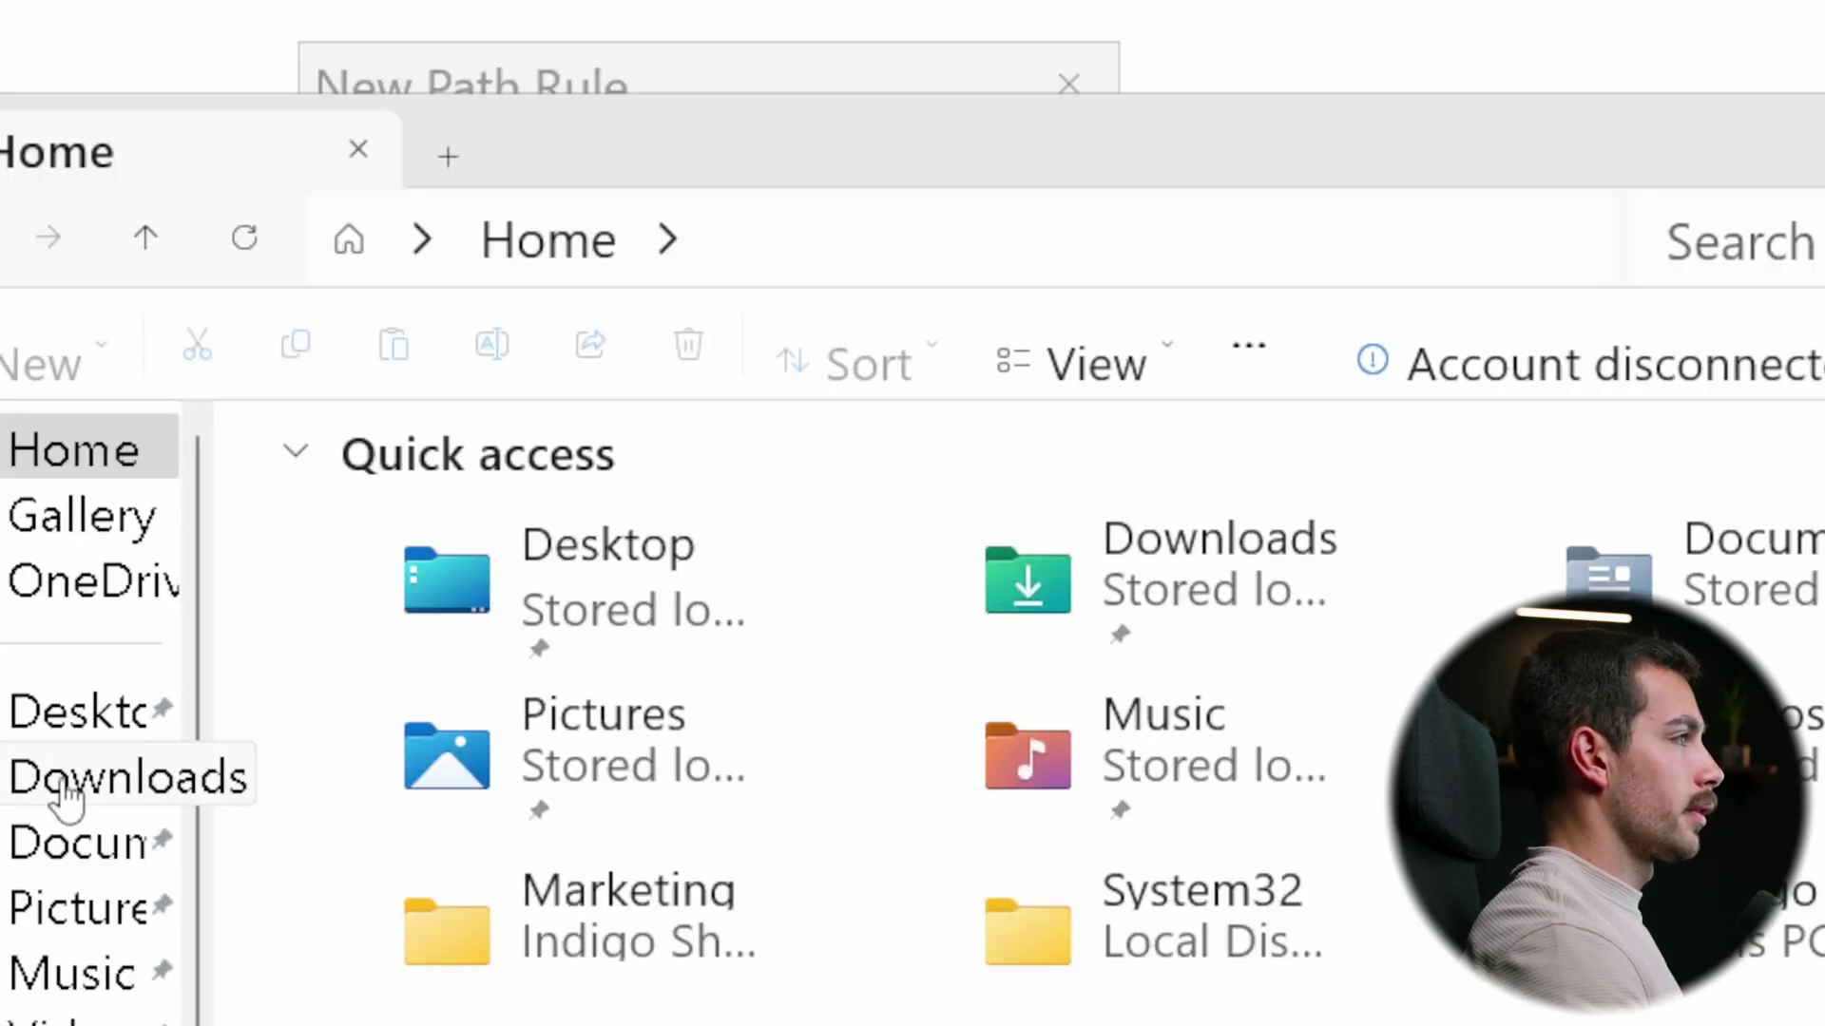
click(71, 776)
key(ctrl+l)
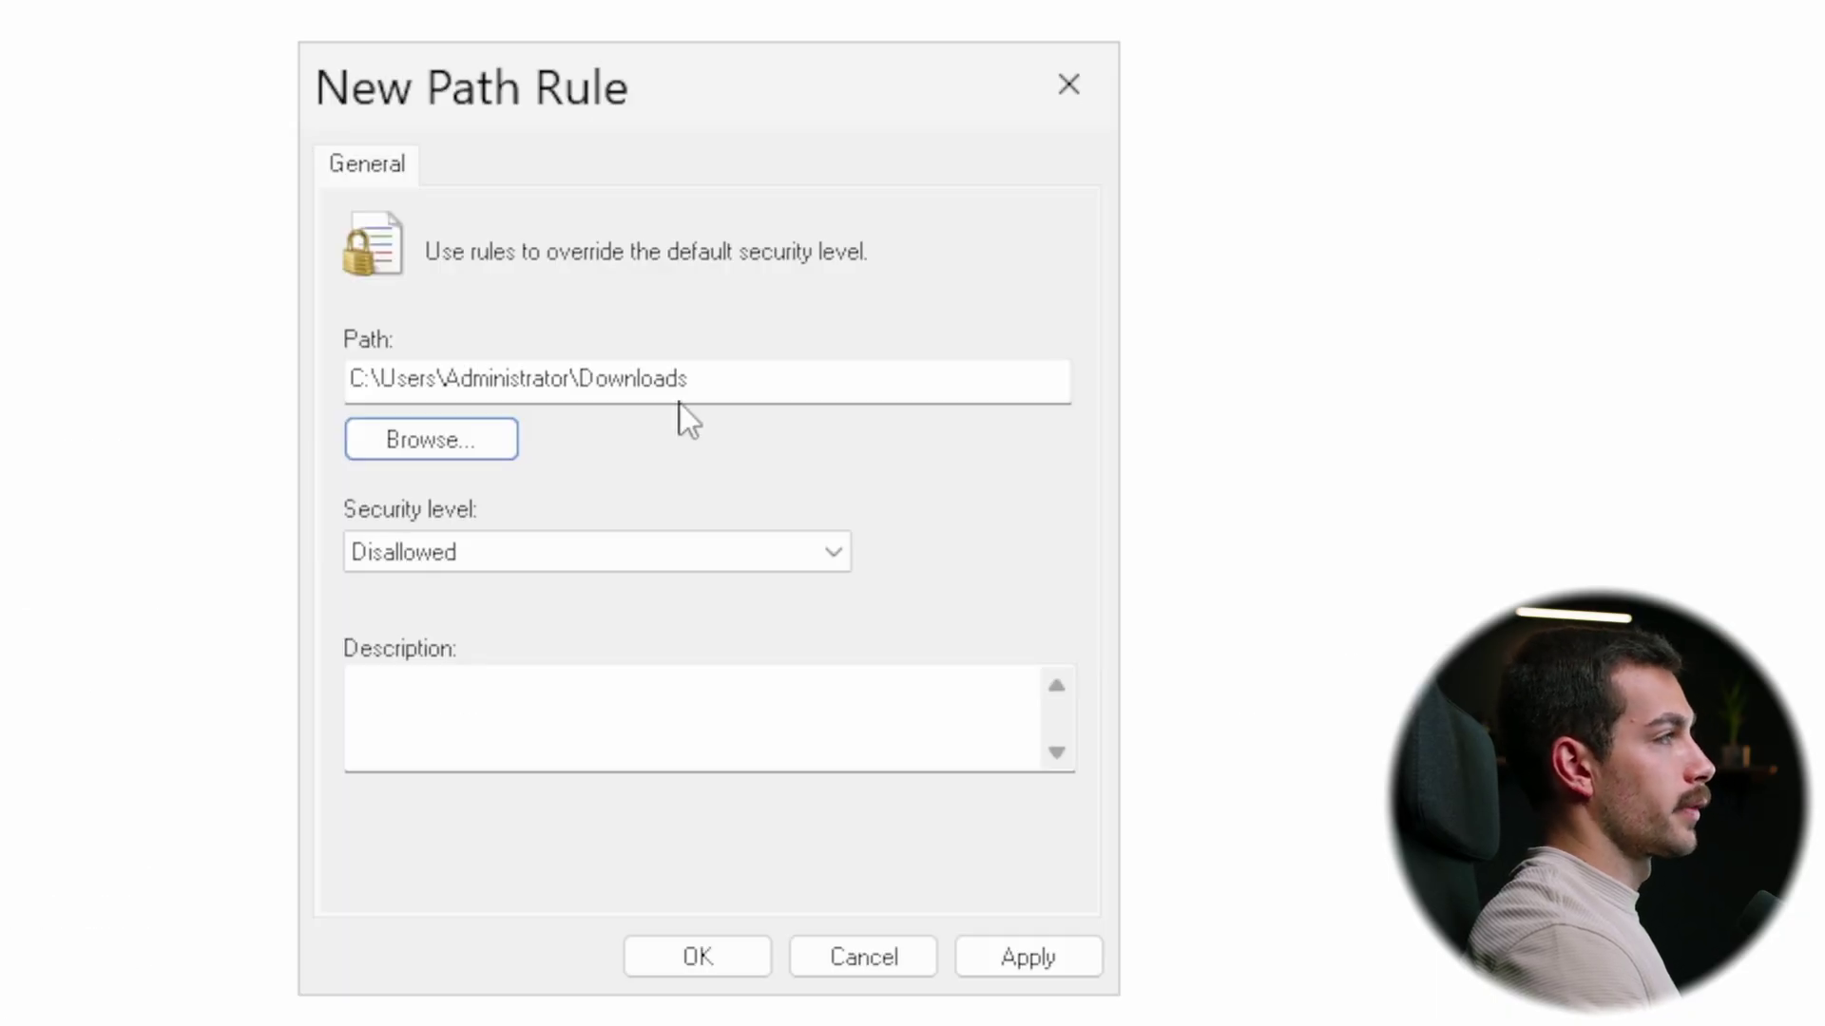
Replace the Path with C:\Users\*\Downloads\*.exe at Disallowed security level and apply it.
key(shift+Tab)
key(BackSpace)
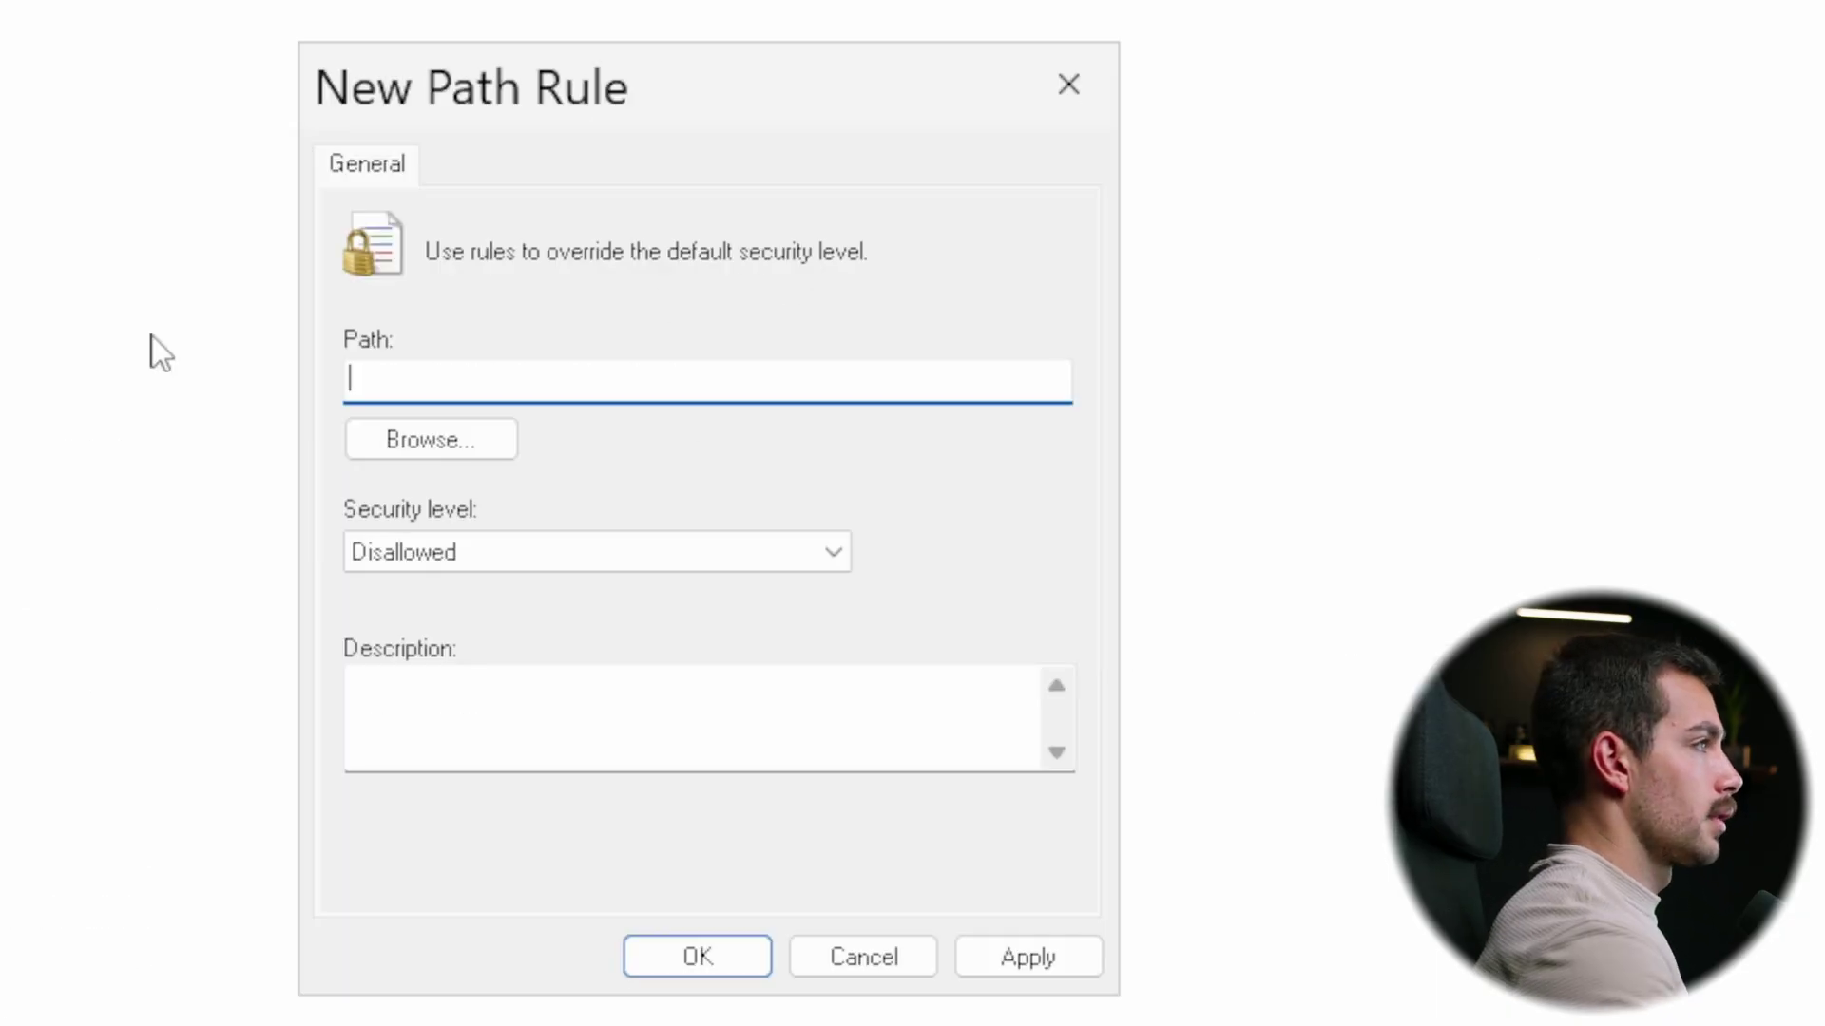
text(C:\Users\*\Downloads\*.exe)
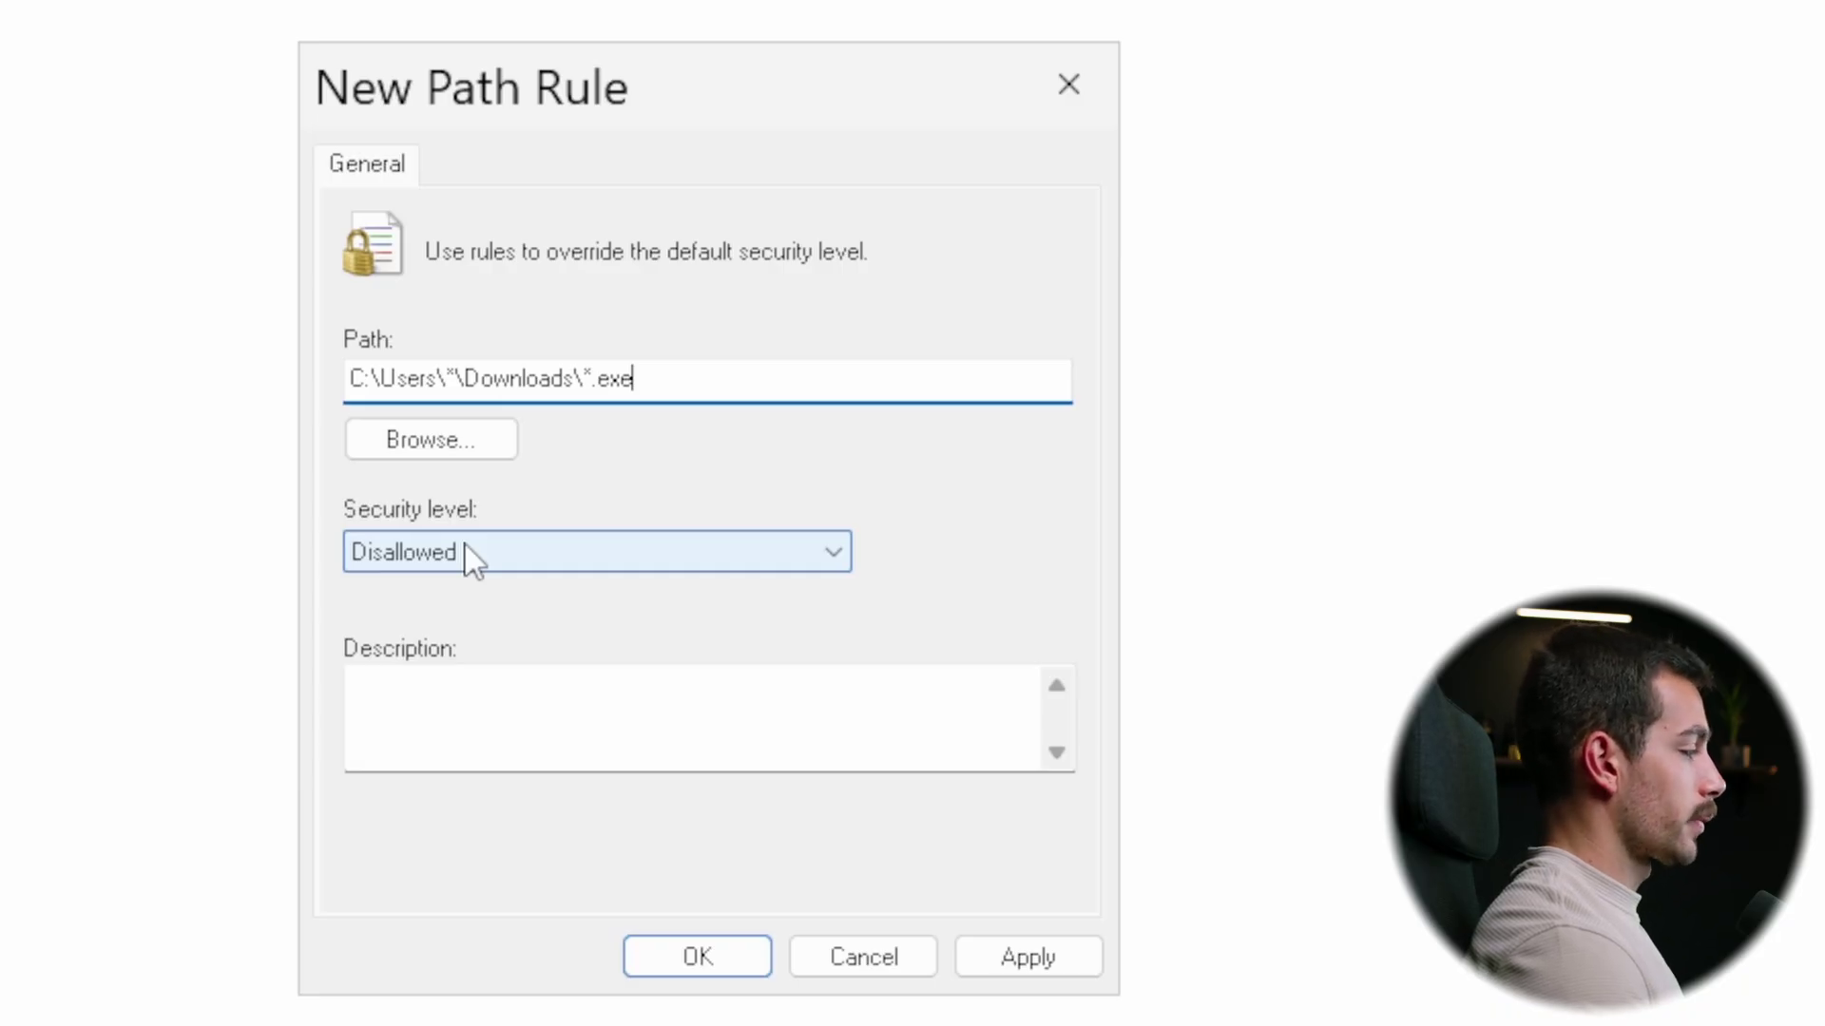
click(1036, 962)
Save the Disallowed path rule, then start a new AppLocker Executable Rule under Application Control Policies.
click(698, 956)
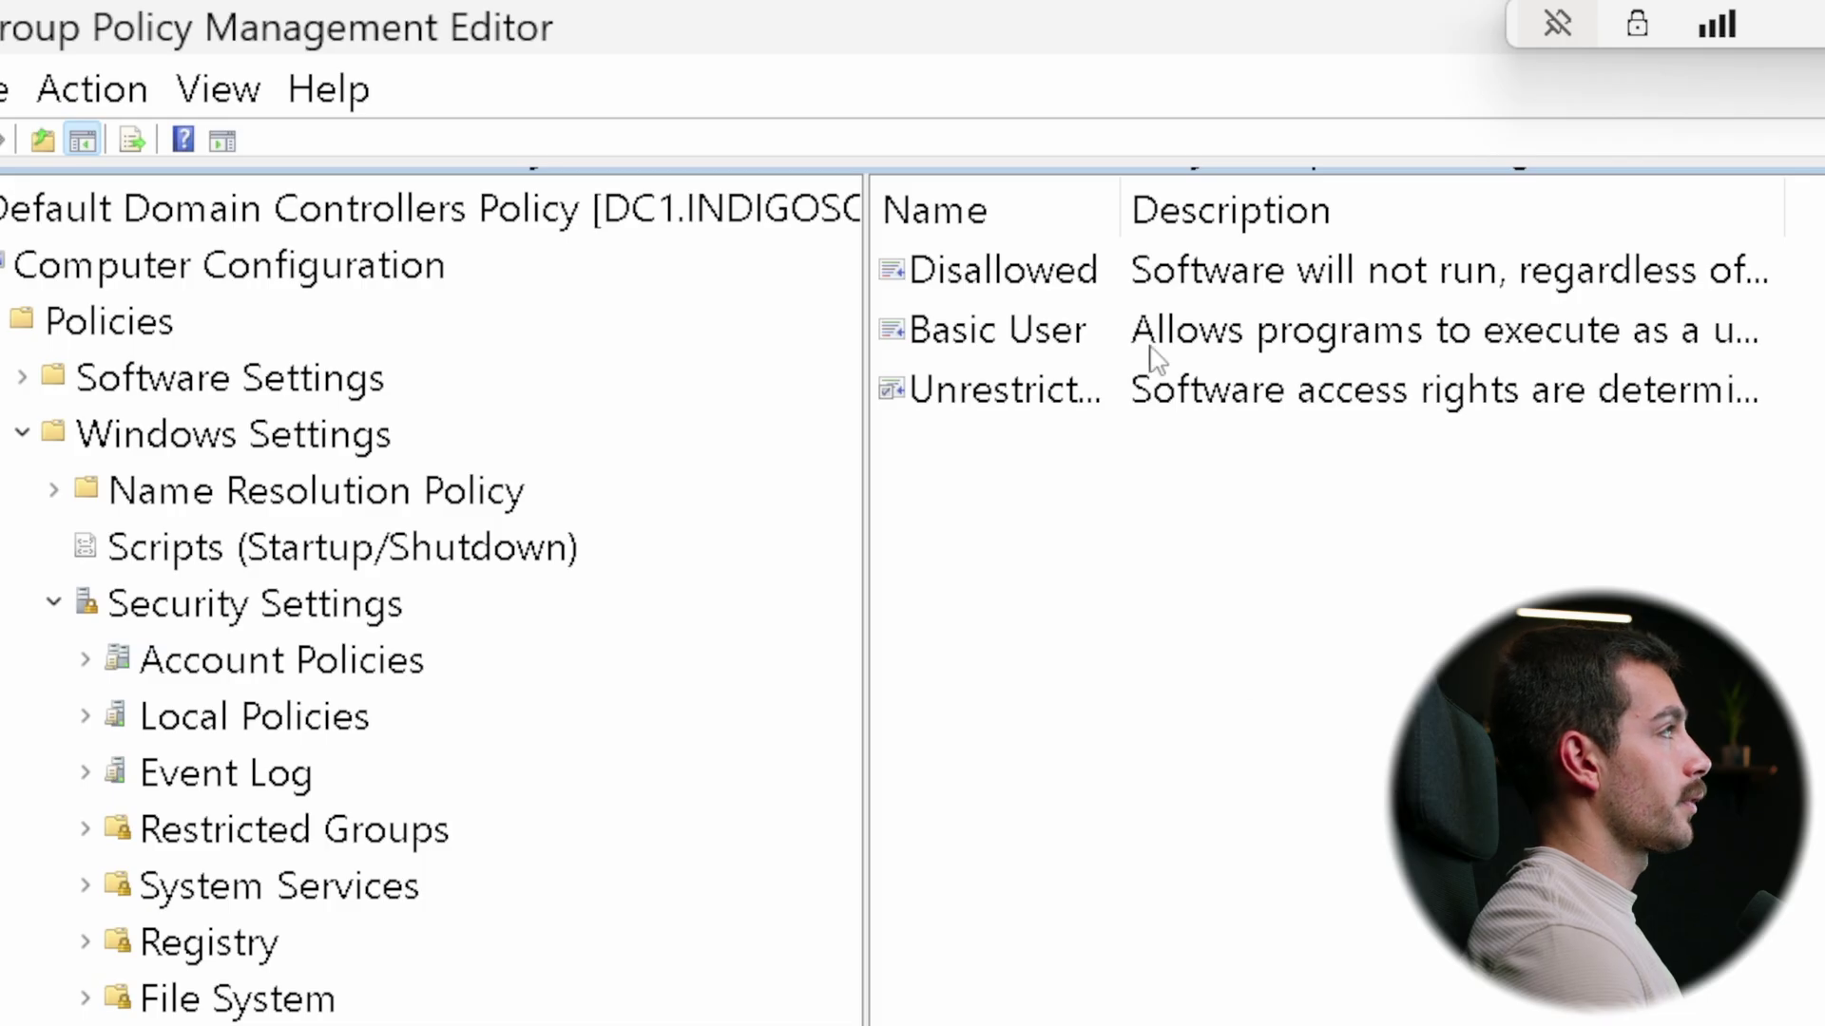
click(1132, 403)
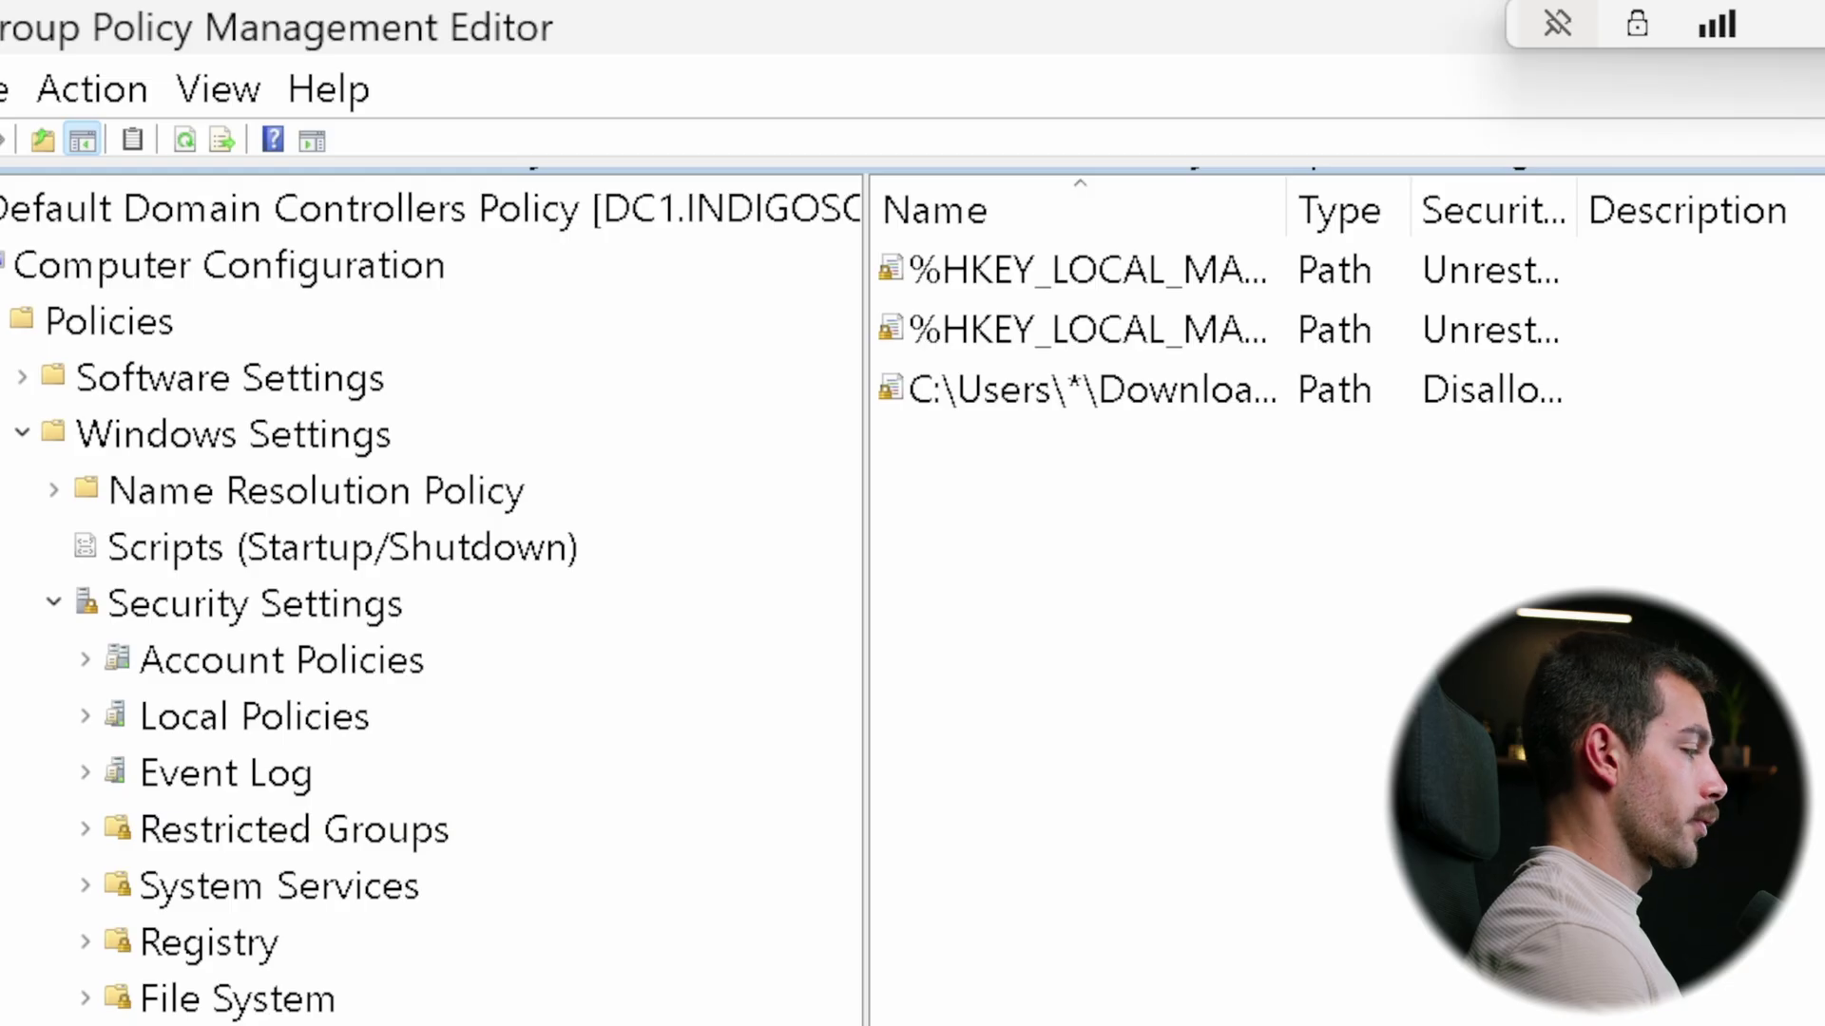
click(231, 617)
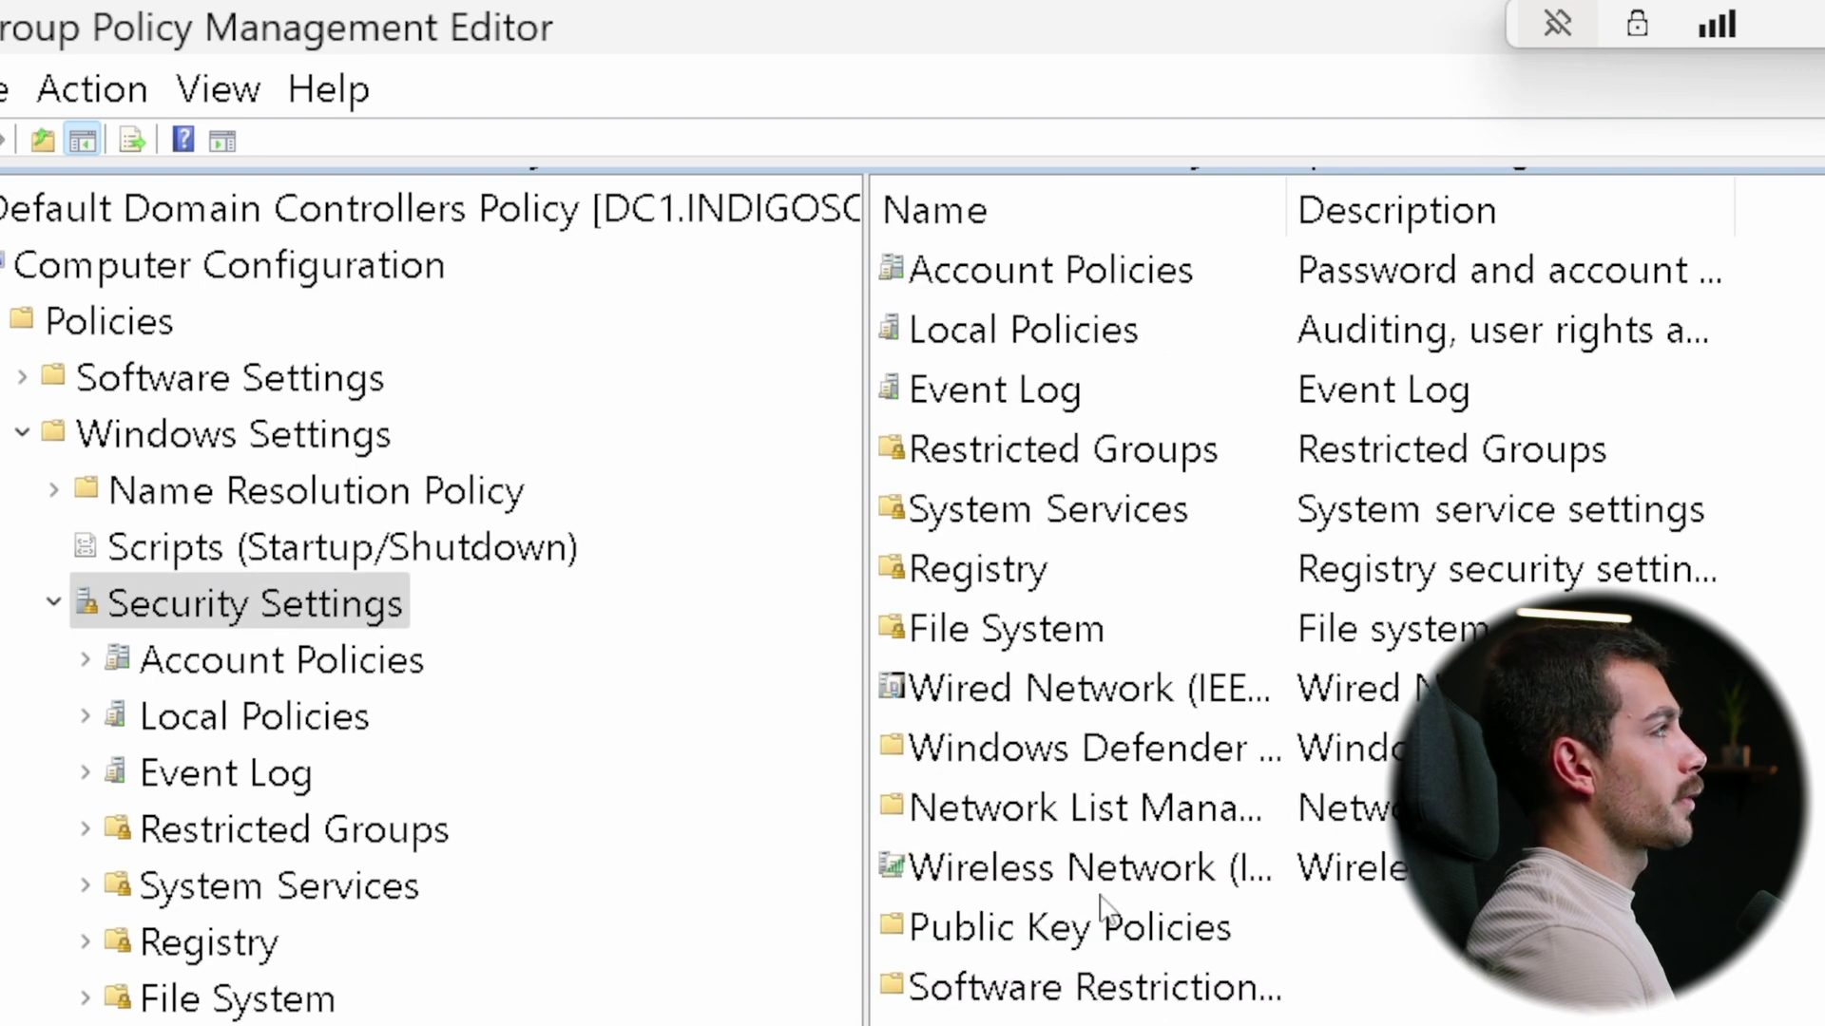
double_click(1103, 1018)
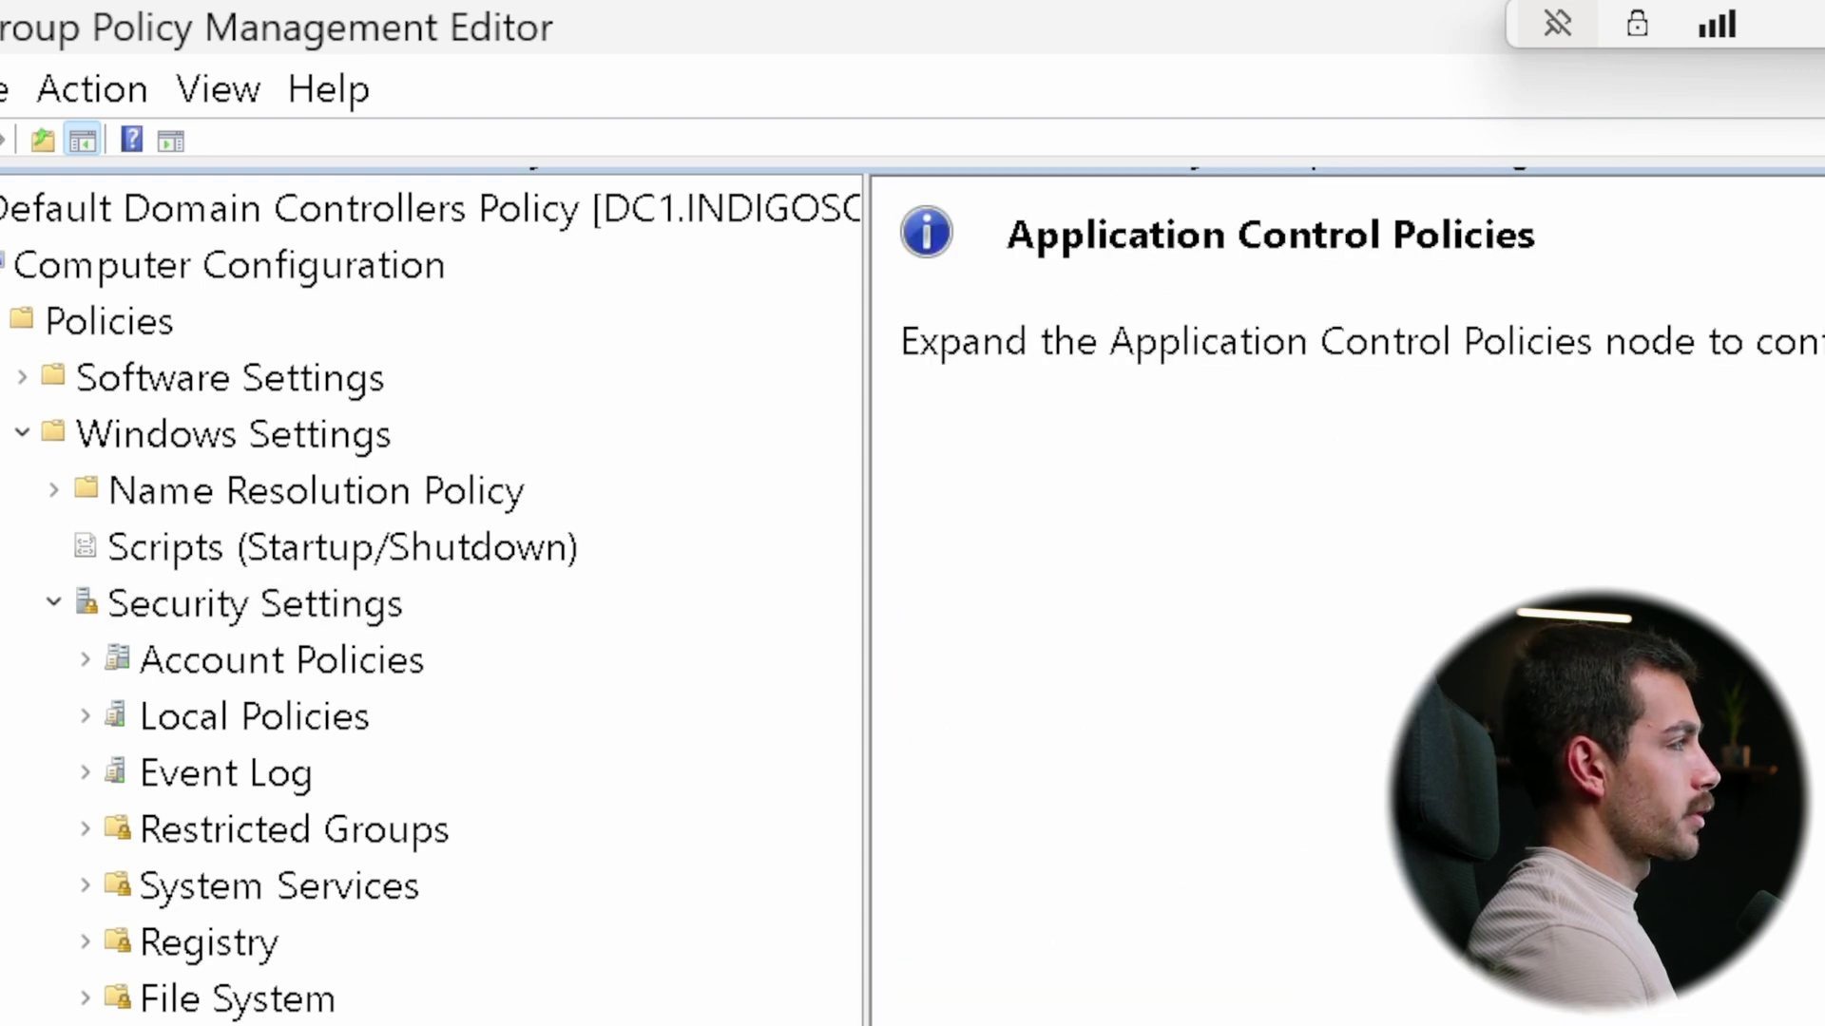
click(125, 538)
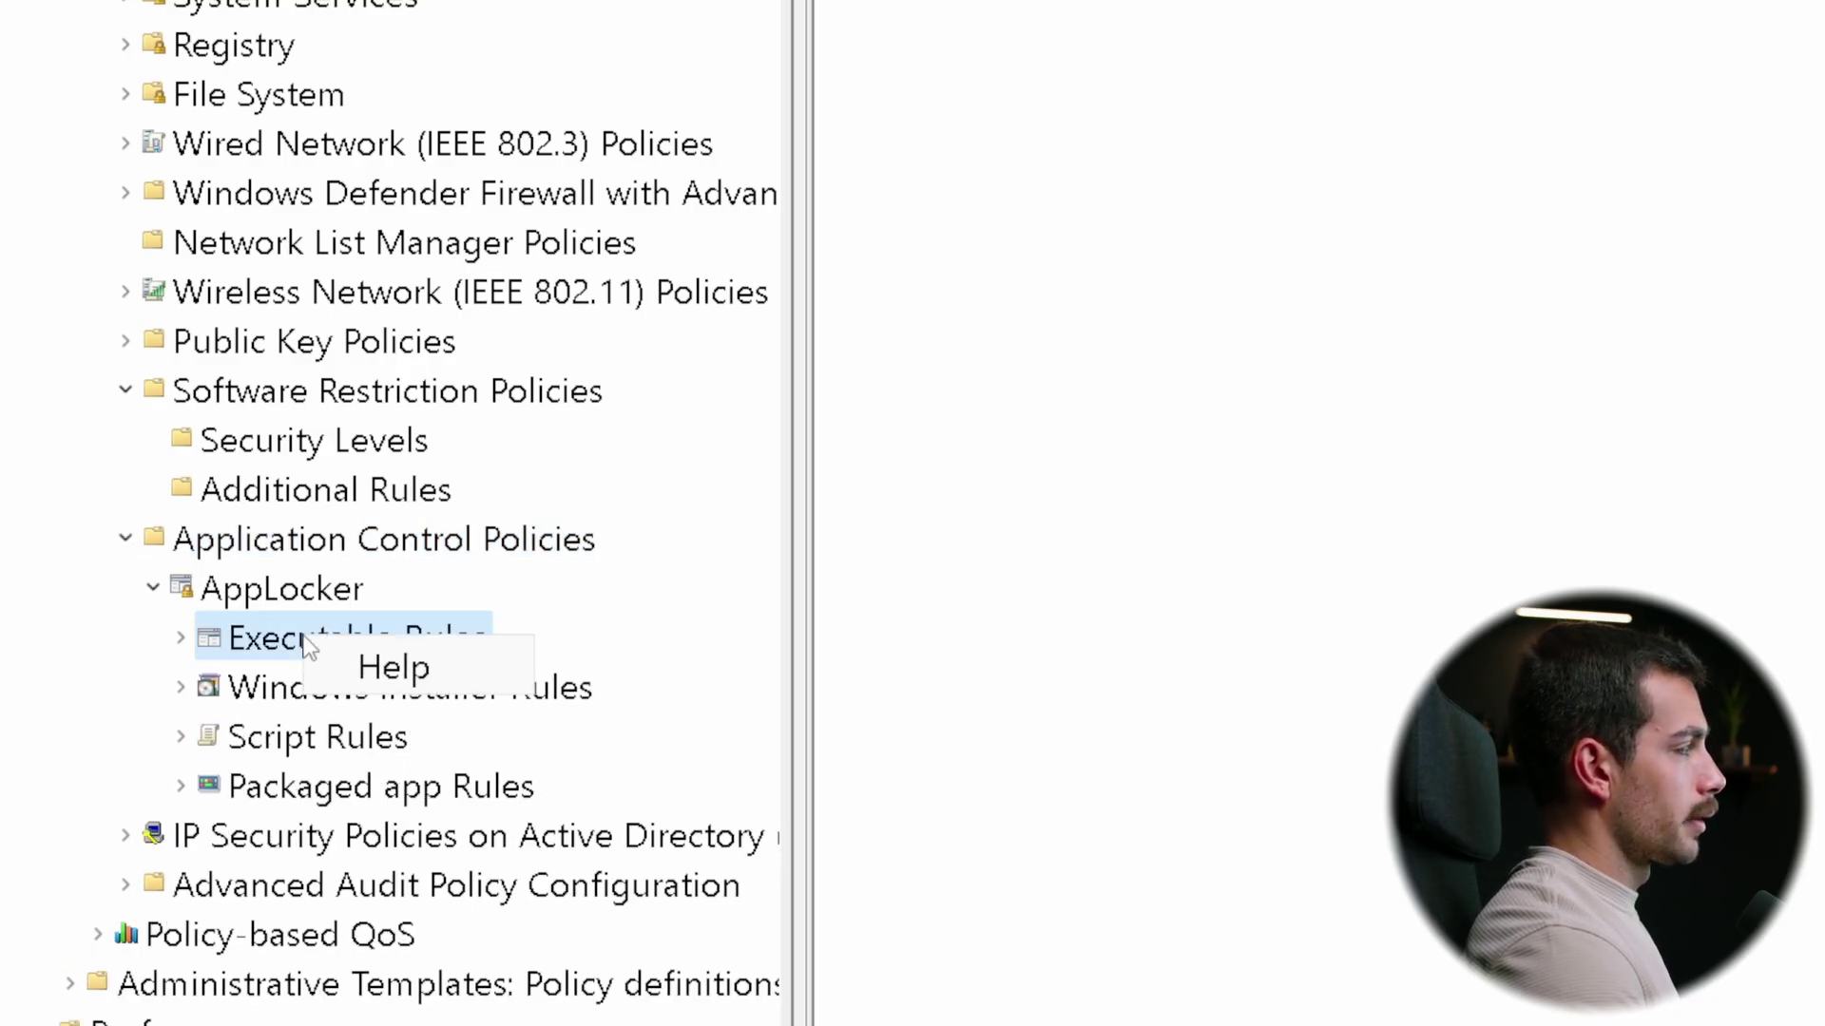
click(253, 646)
right_click(254, 651)
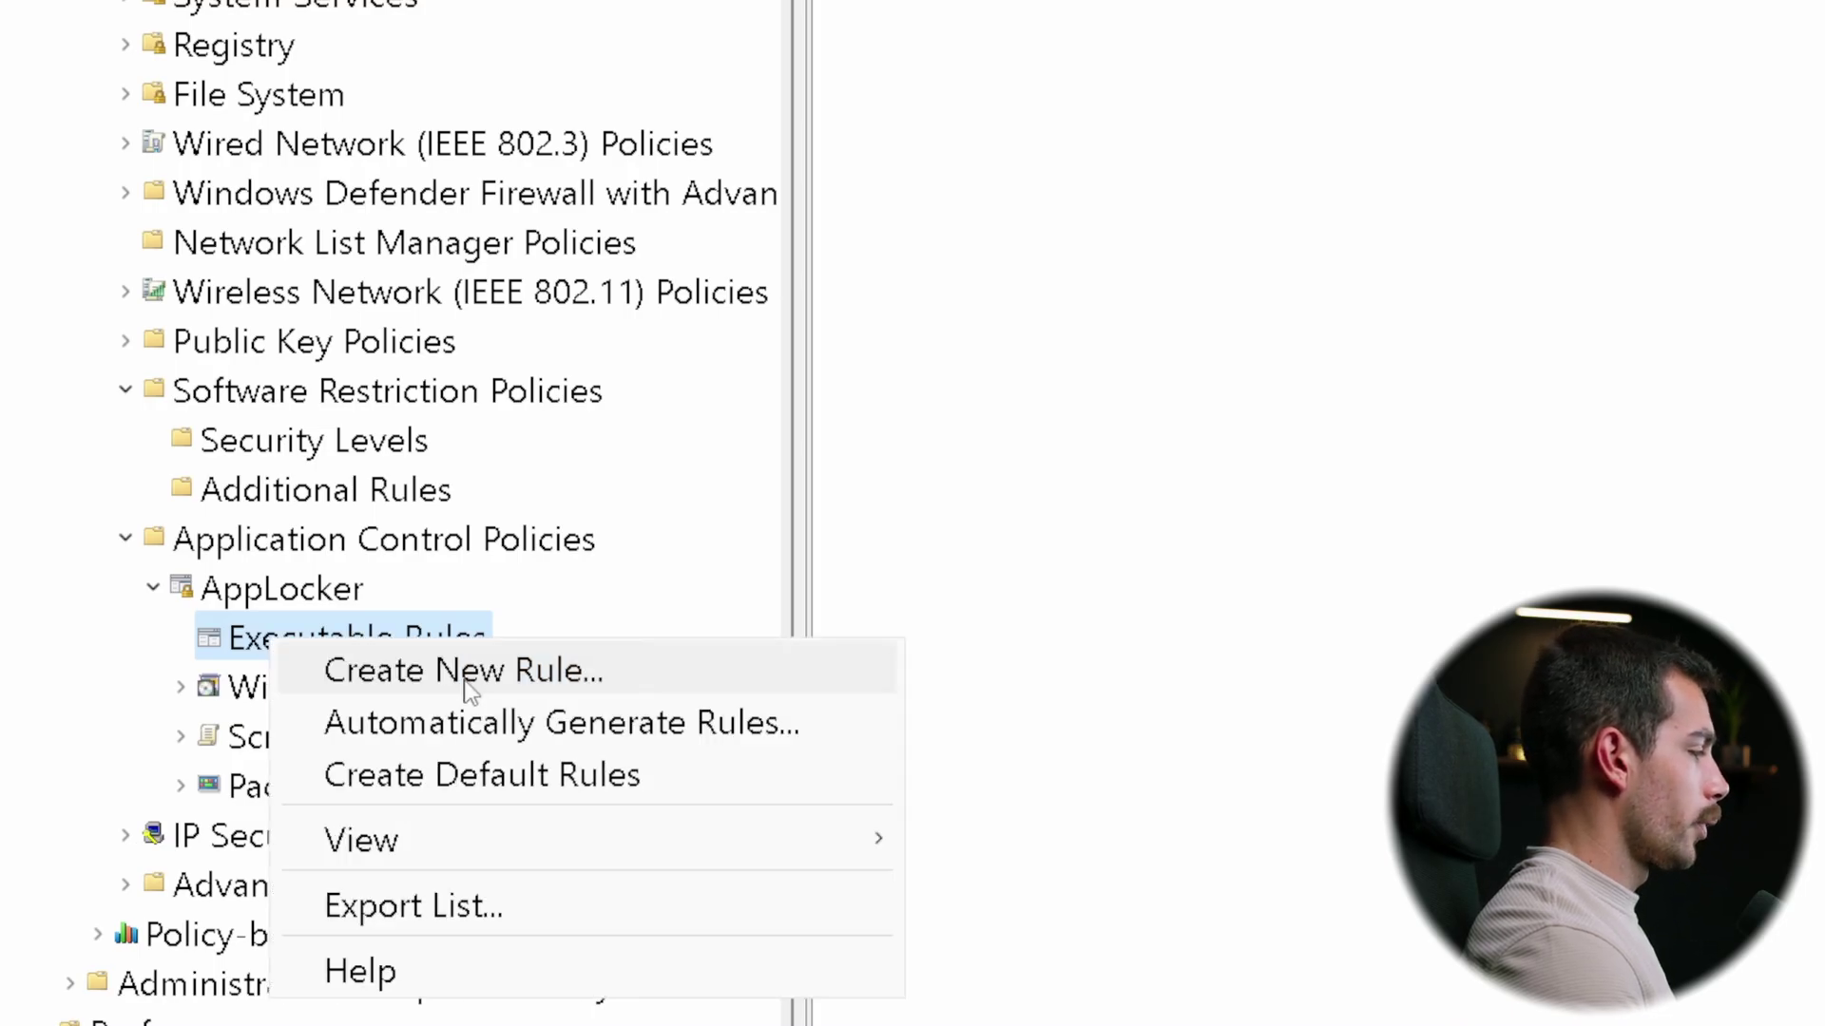
click(464, 671)
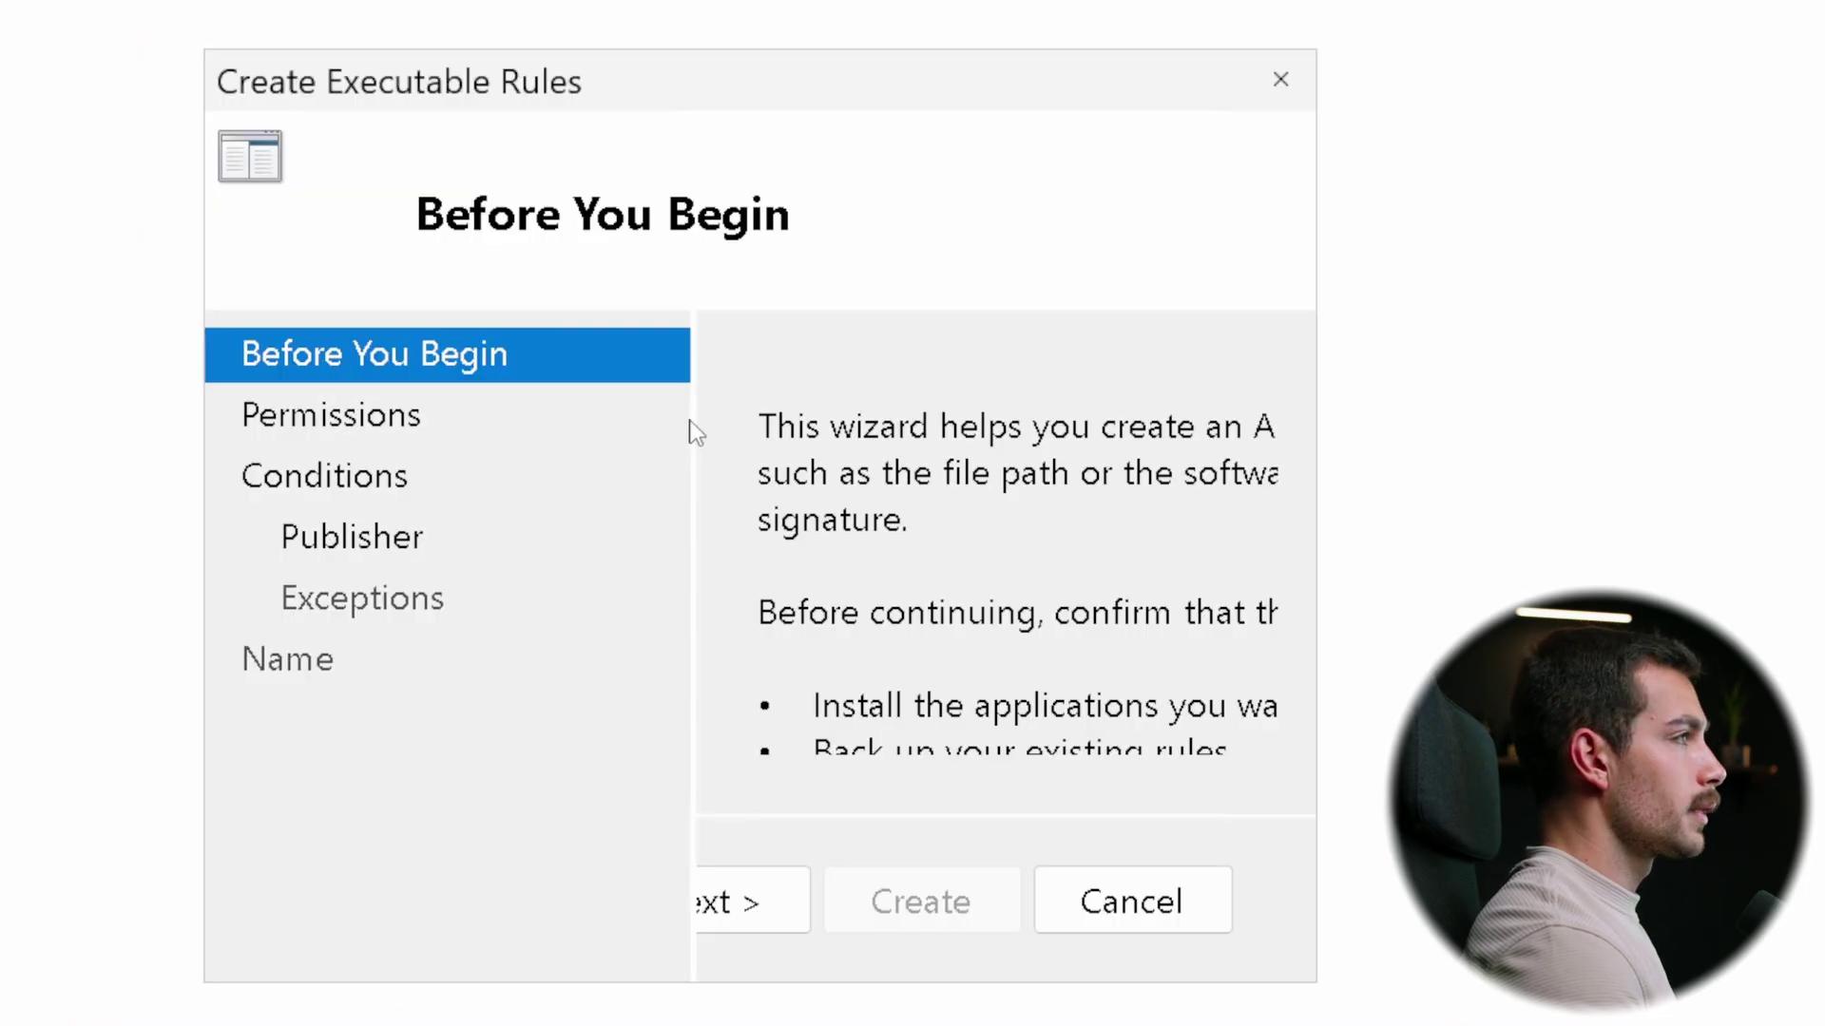
Advance the Create Executable Rules wizard through Permissions and Conditions to the Publisher page.
click(794, 914)
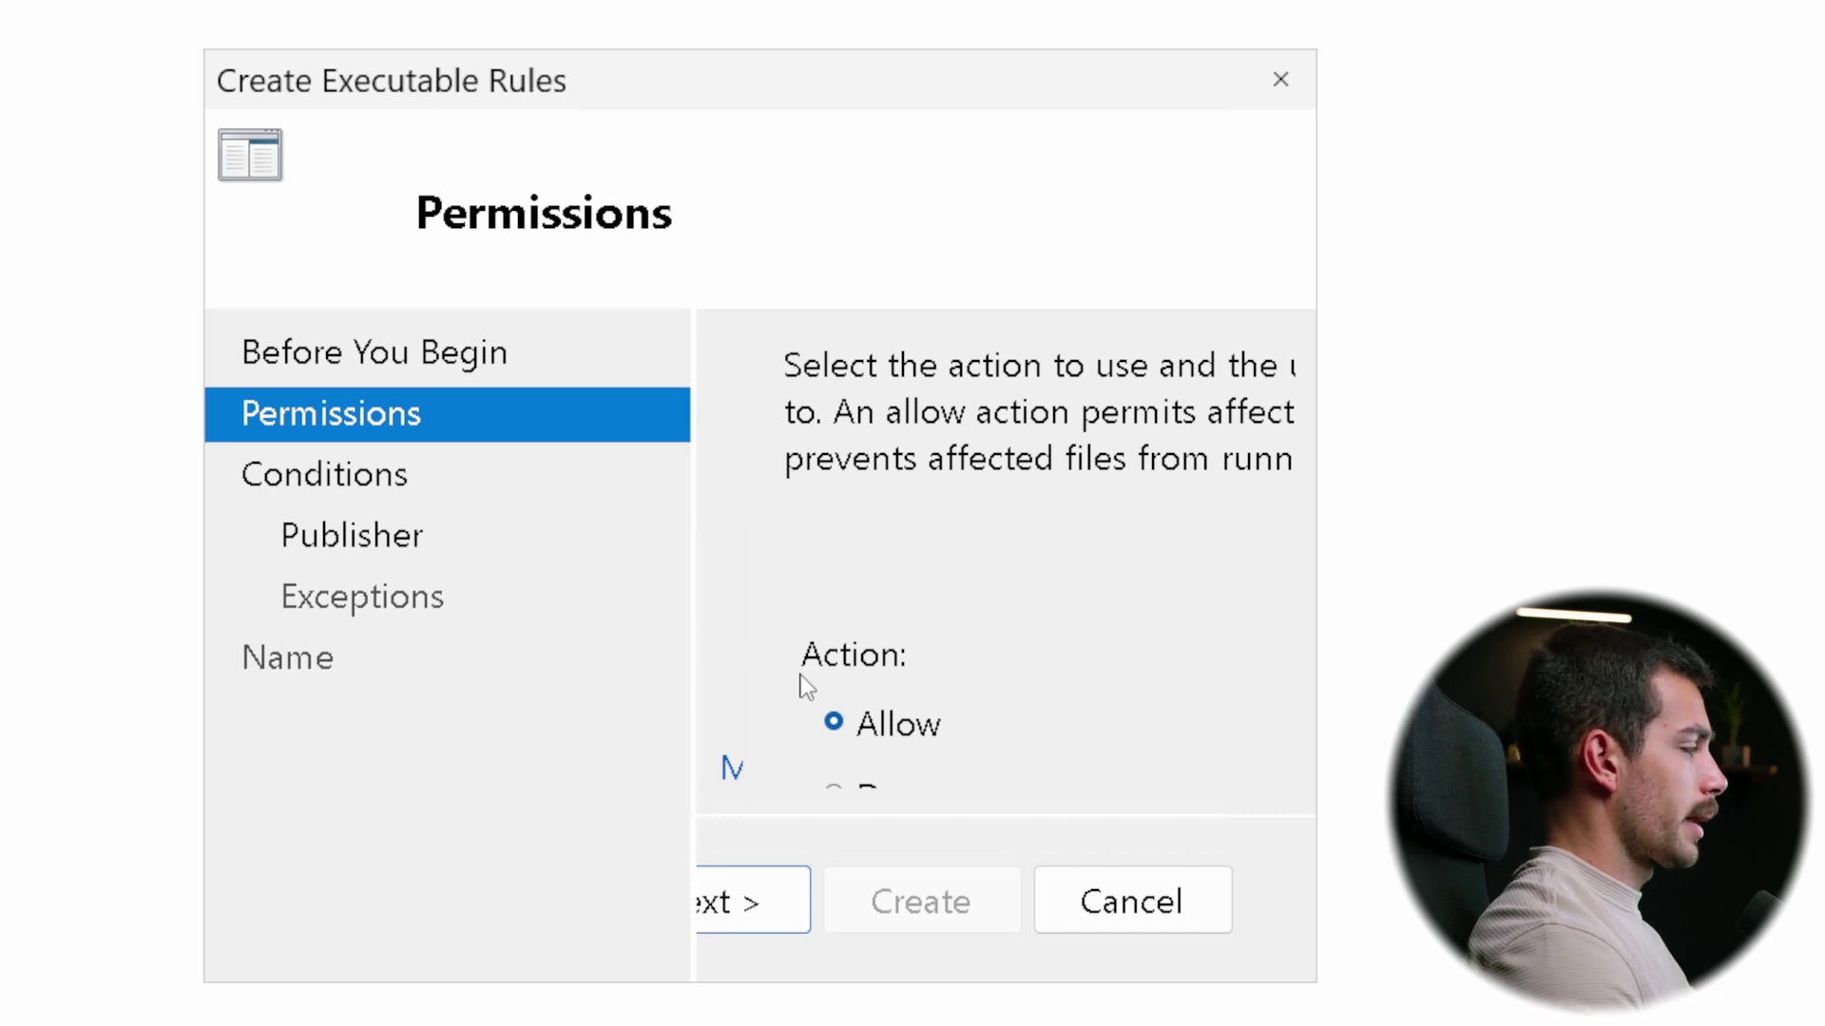
click(763, 902)
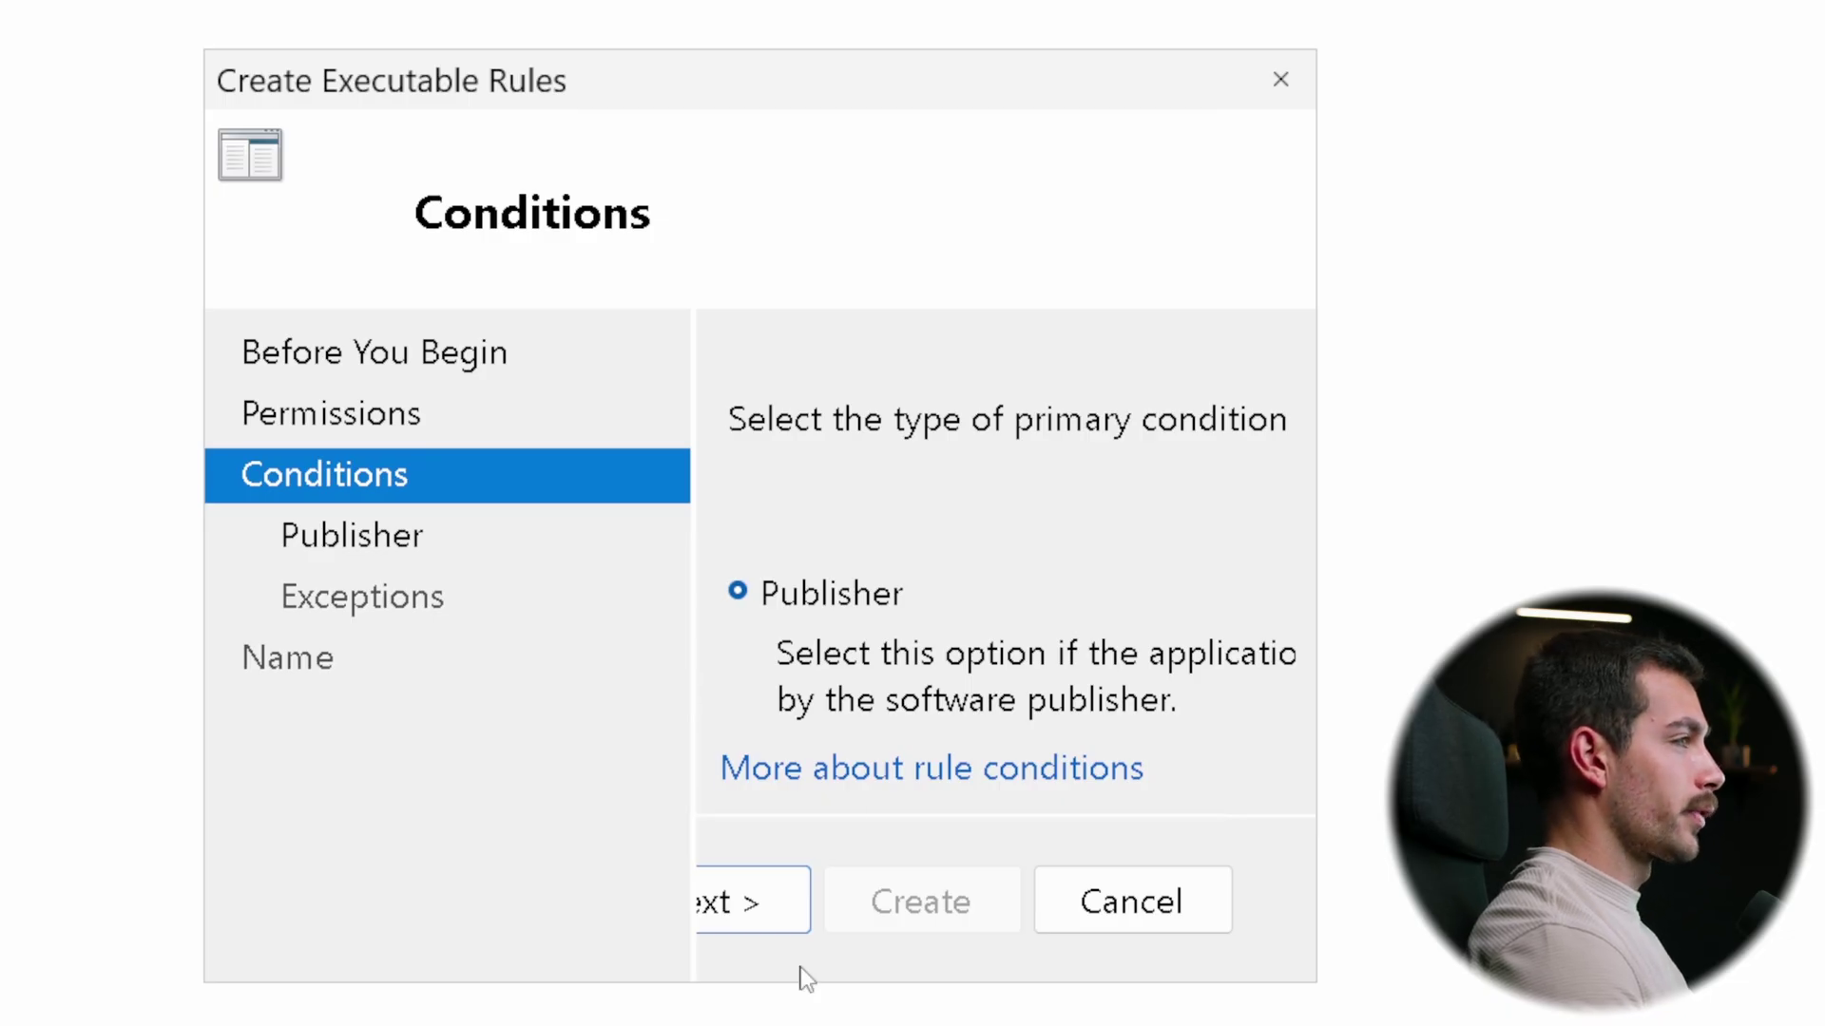
click(754, 899)
scroll(790, 664, down, 5)
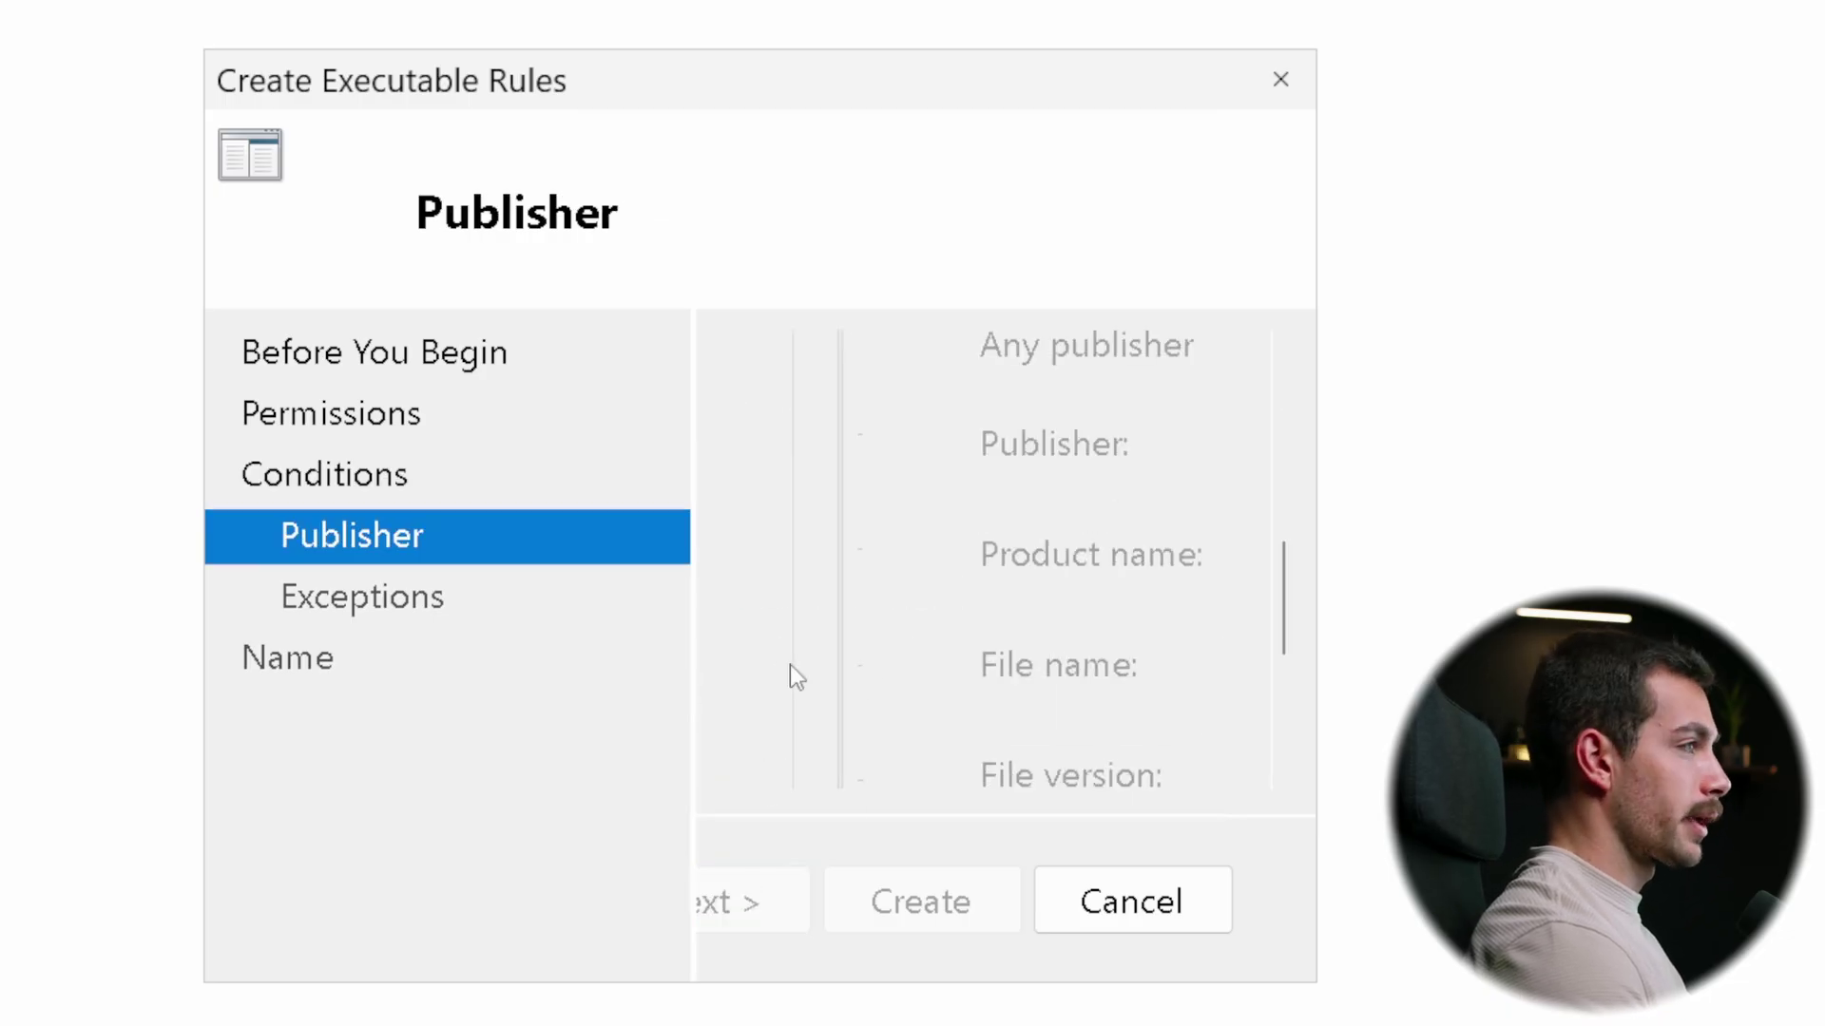
scroll(876, 680, up, 6)
scroll(851, 627, down, 5)
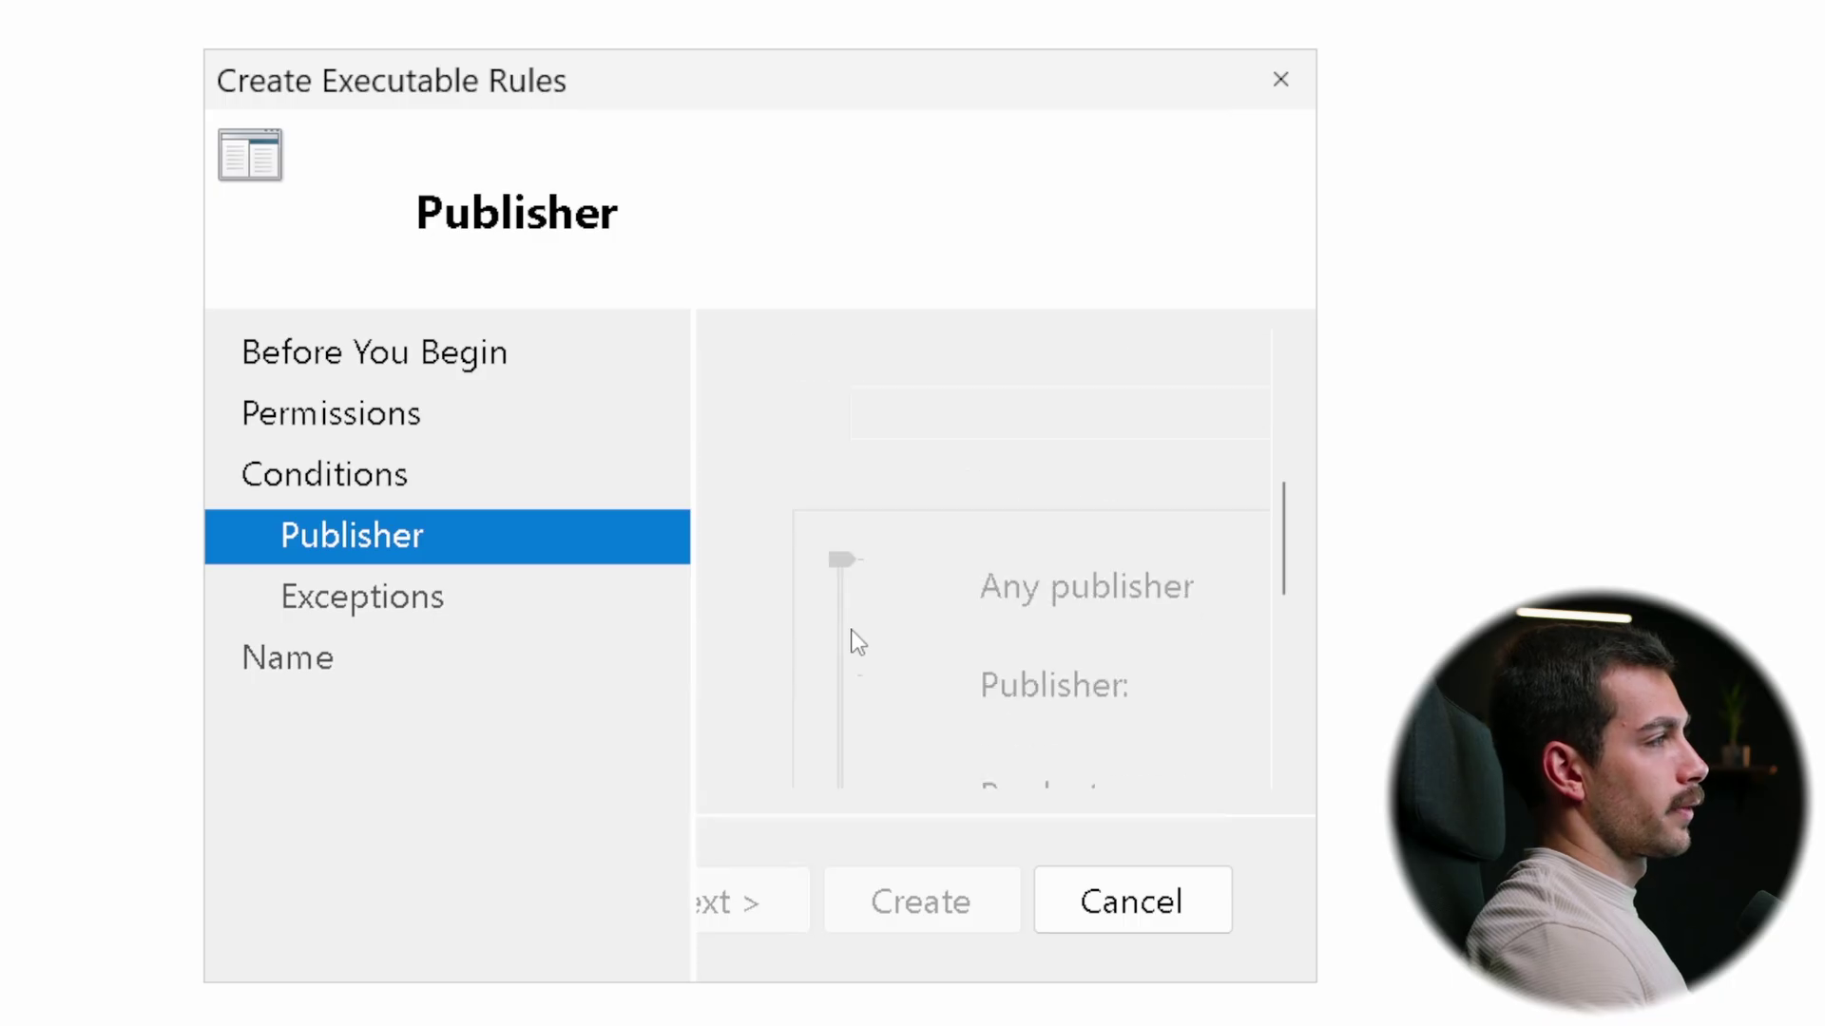
scroll(852, 629, up, 5)
scroll(851, 627, down, 2)
scroll(852, 631, up, 3)
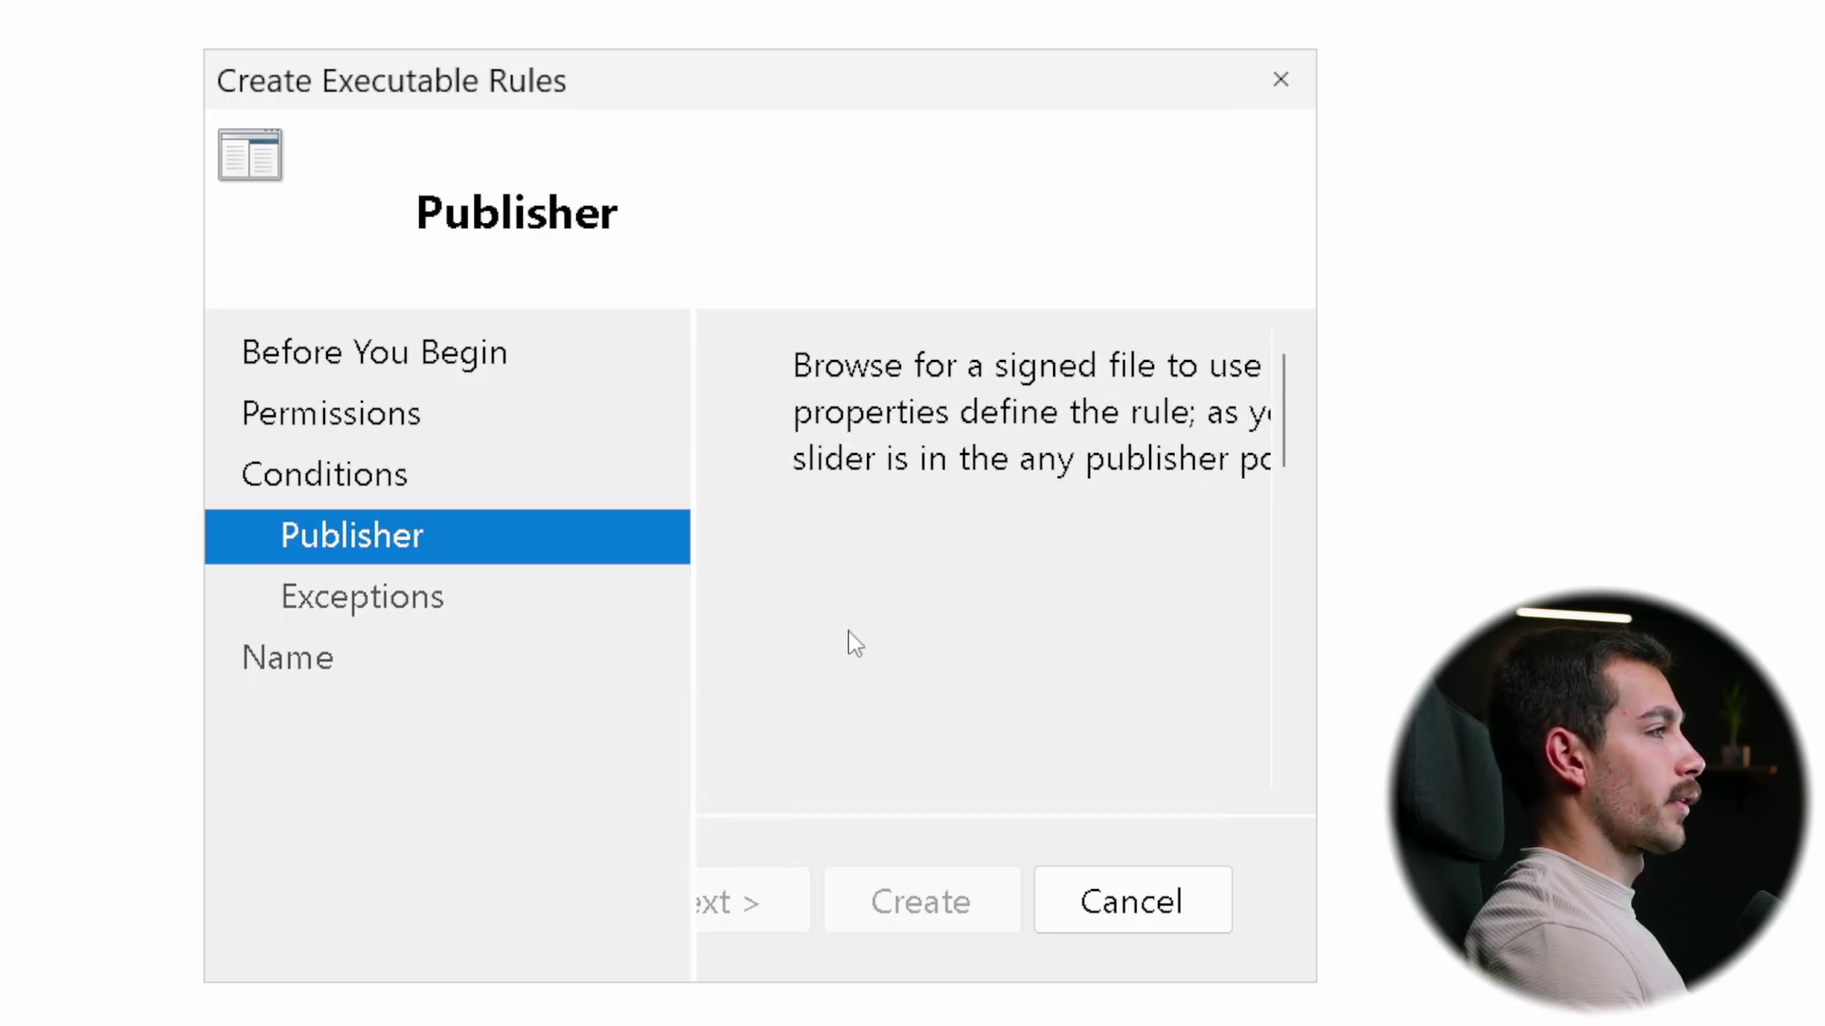
scroll(874, 650, down, 5)
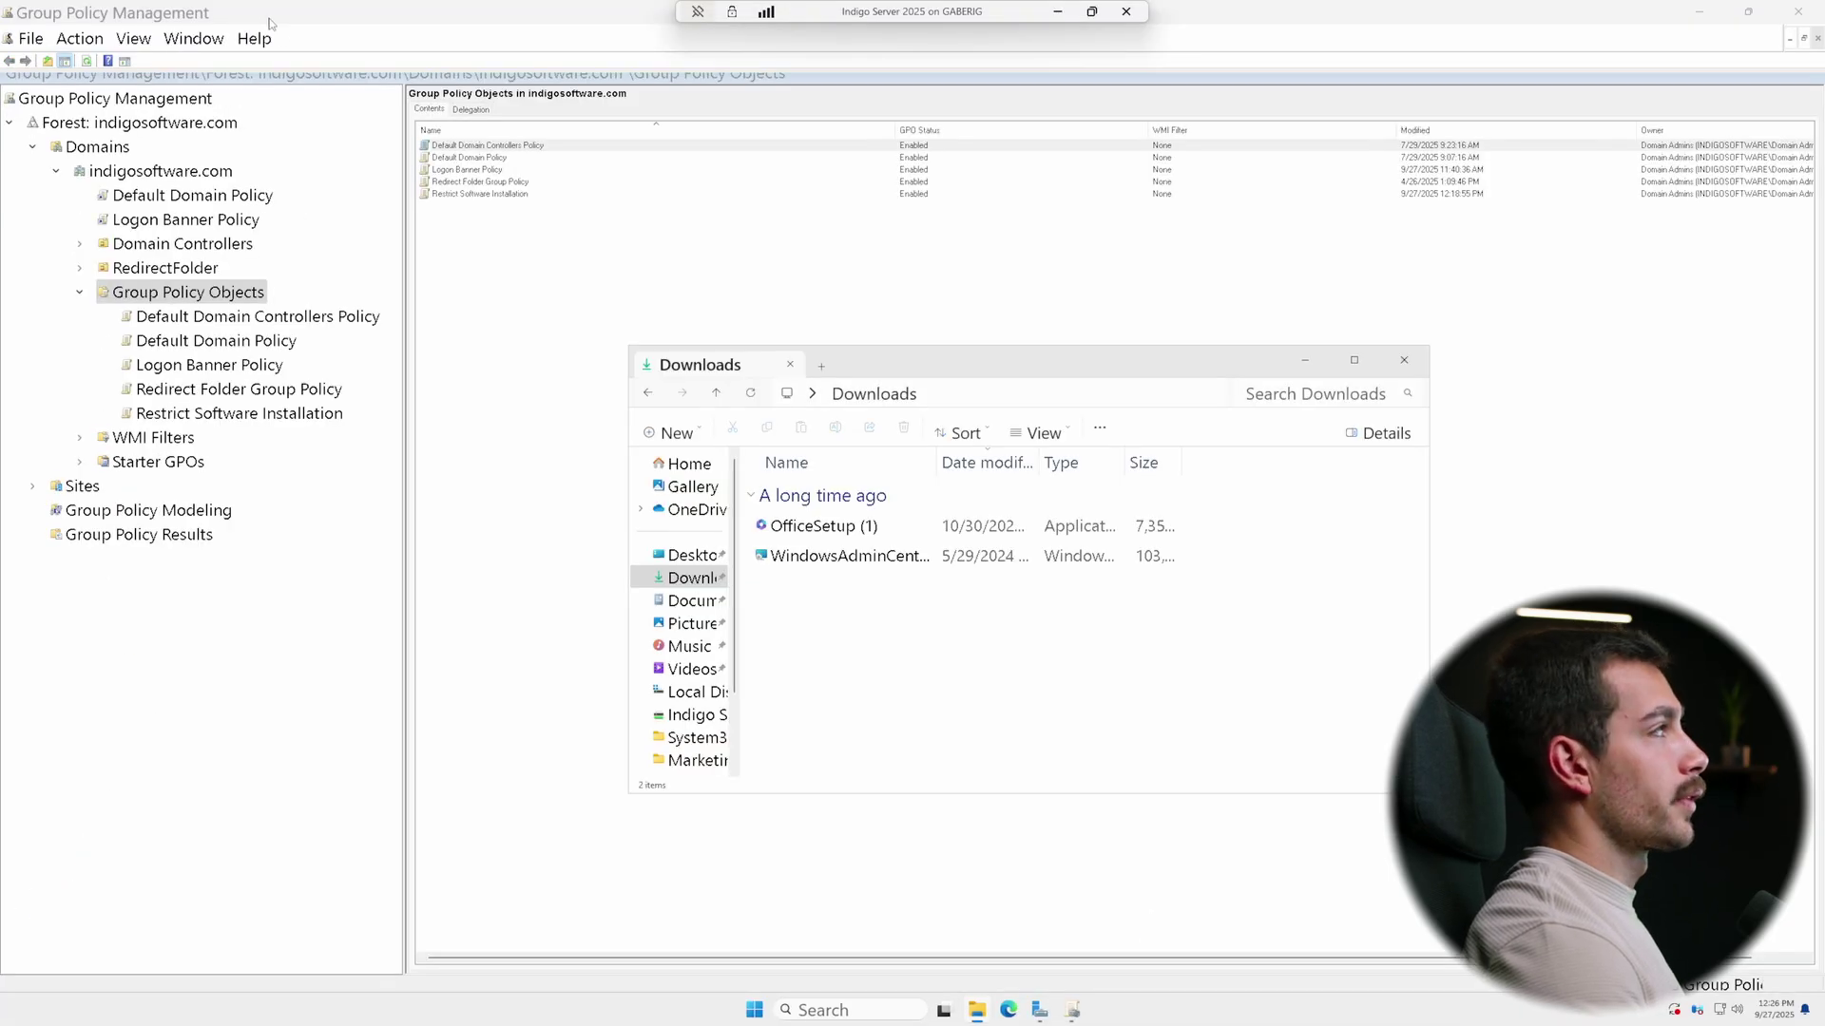
Close the Downloads window and link Restrict Software Installation to the indigosoftware.com domain.
click(1403, 360)
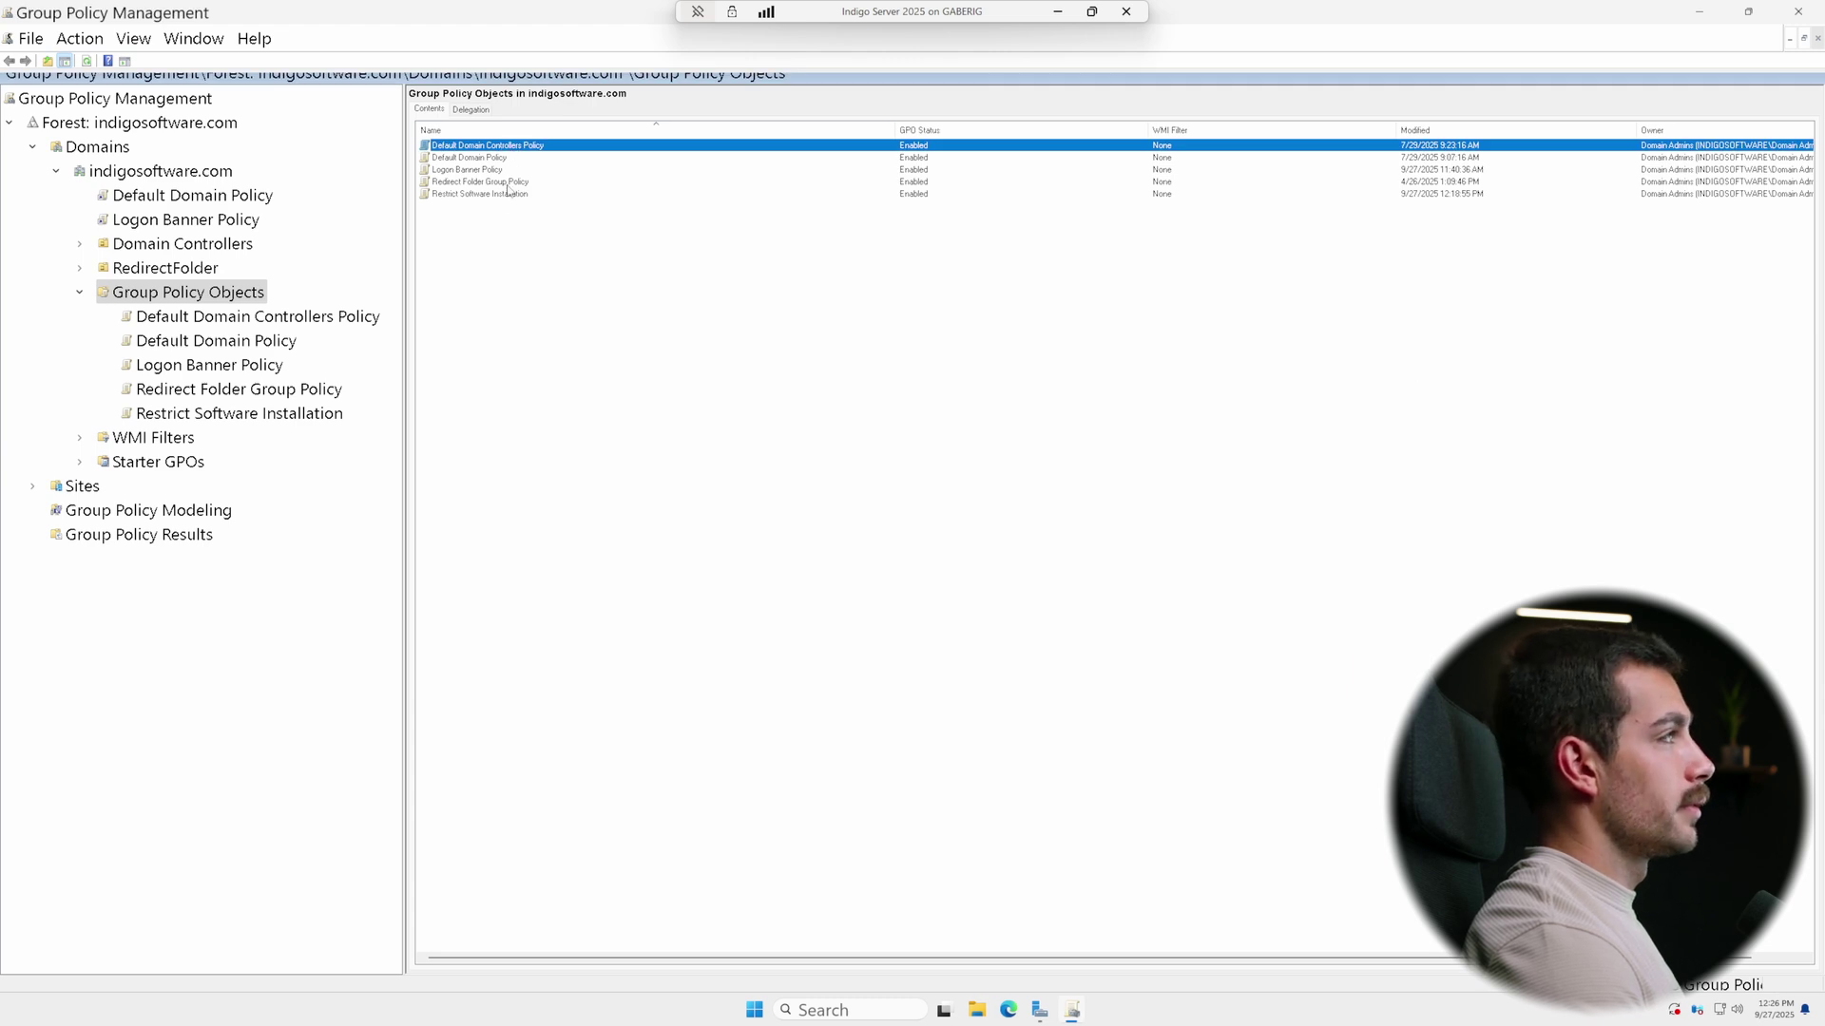
click(493, 213)
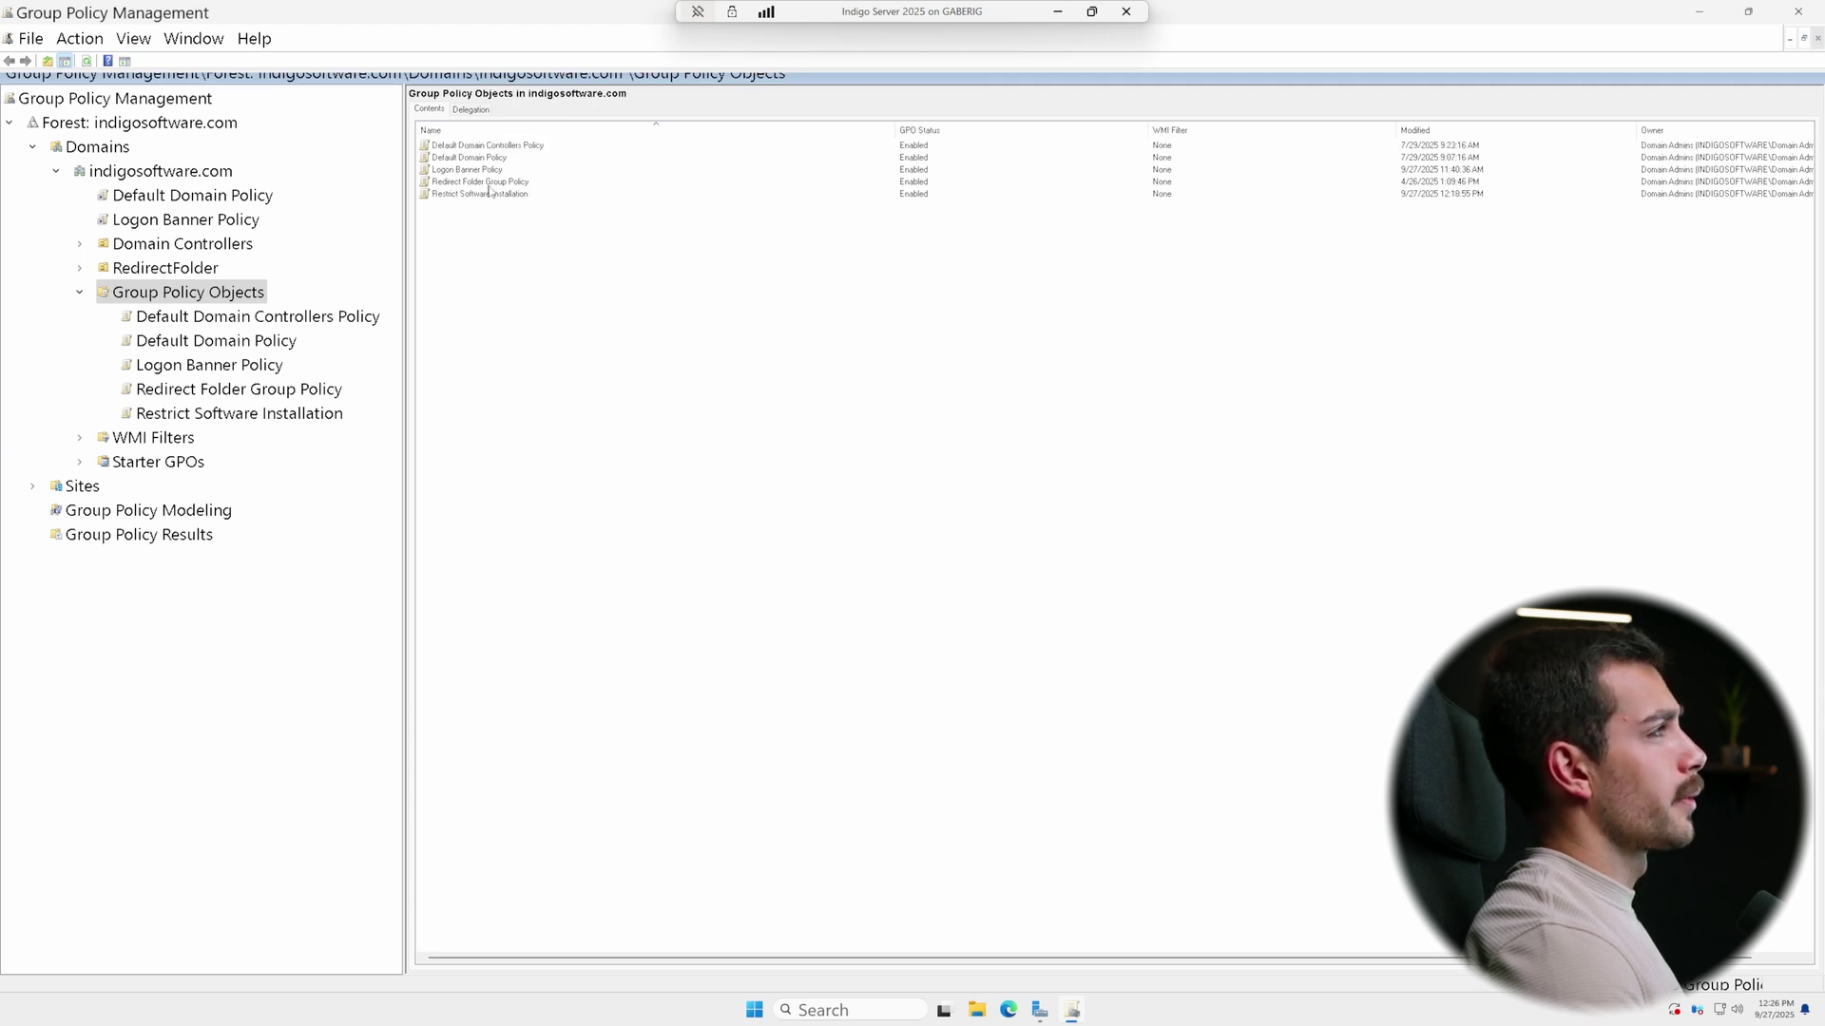
click(491, 193)
drag(487, 197, 169, 178)
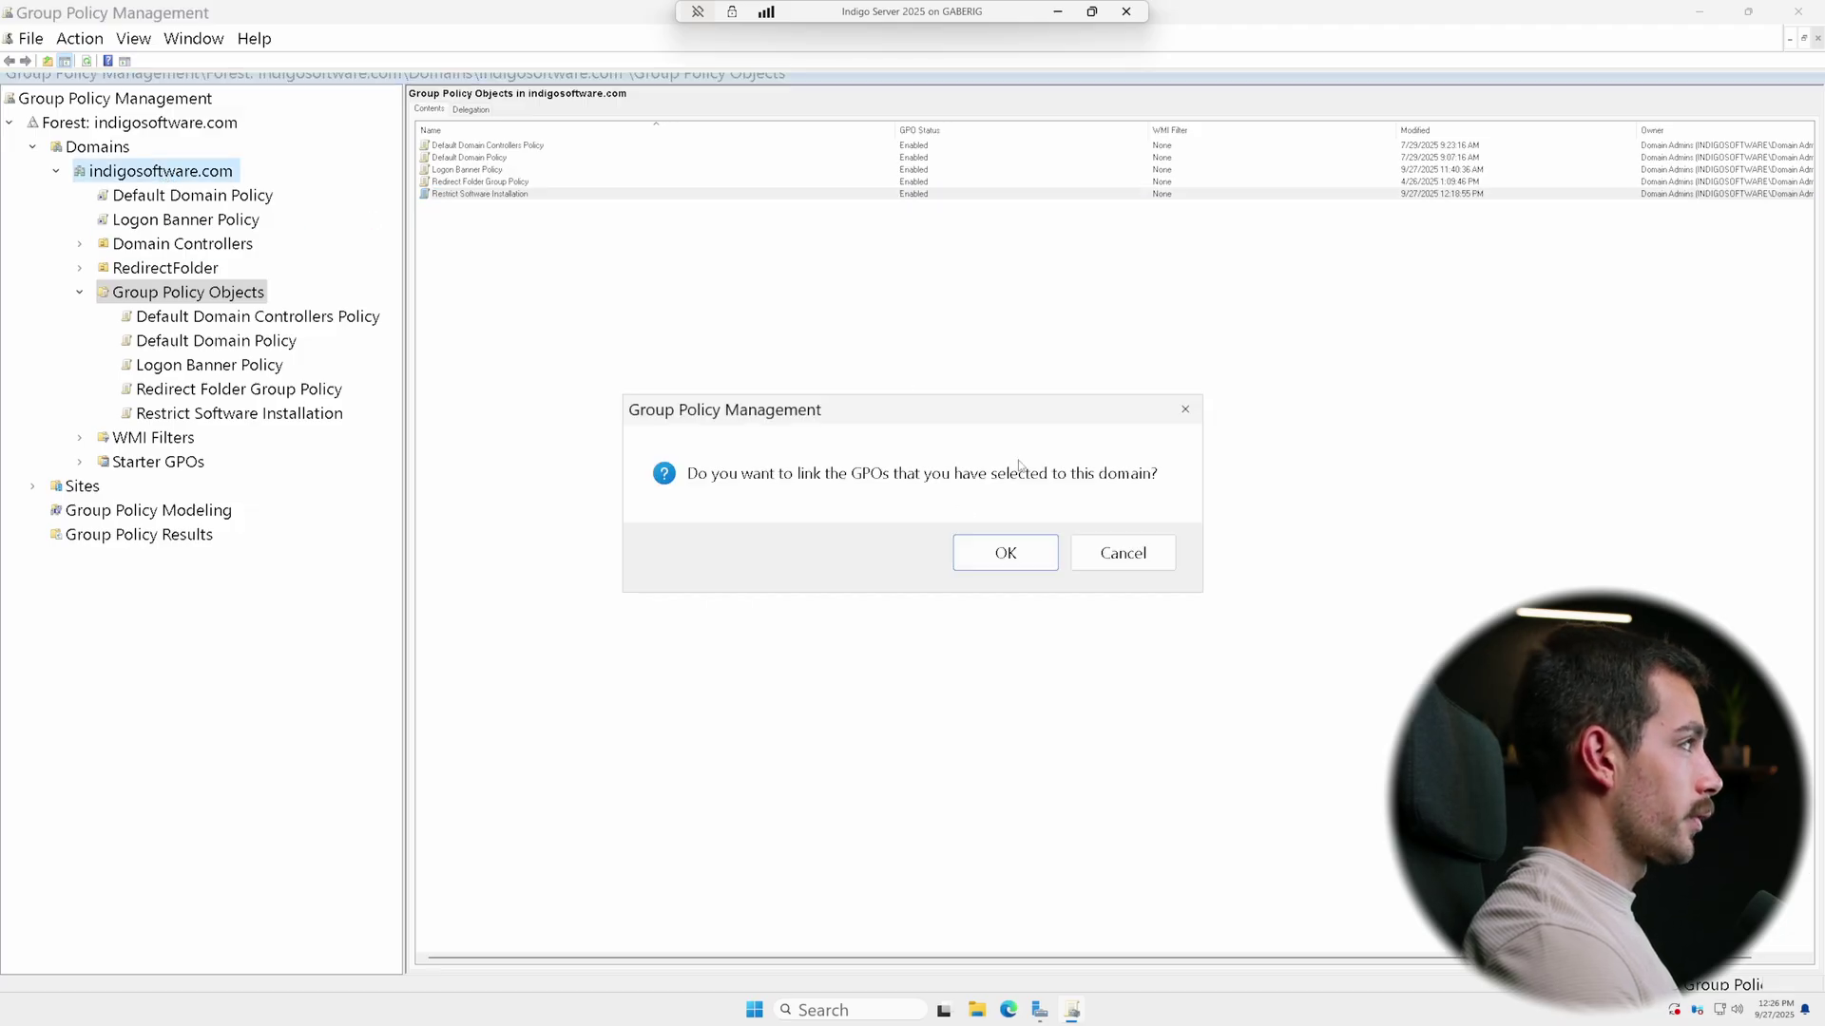
click(1009, 553)
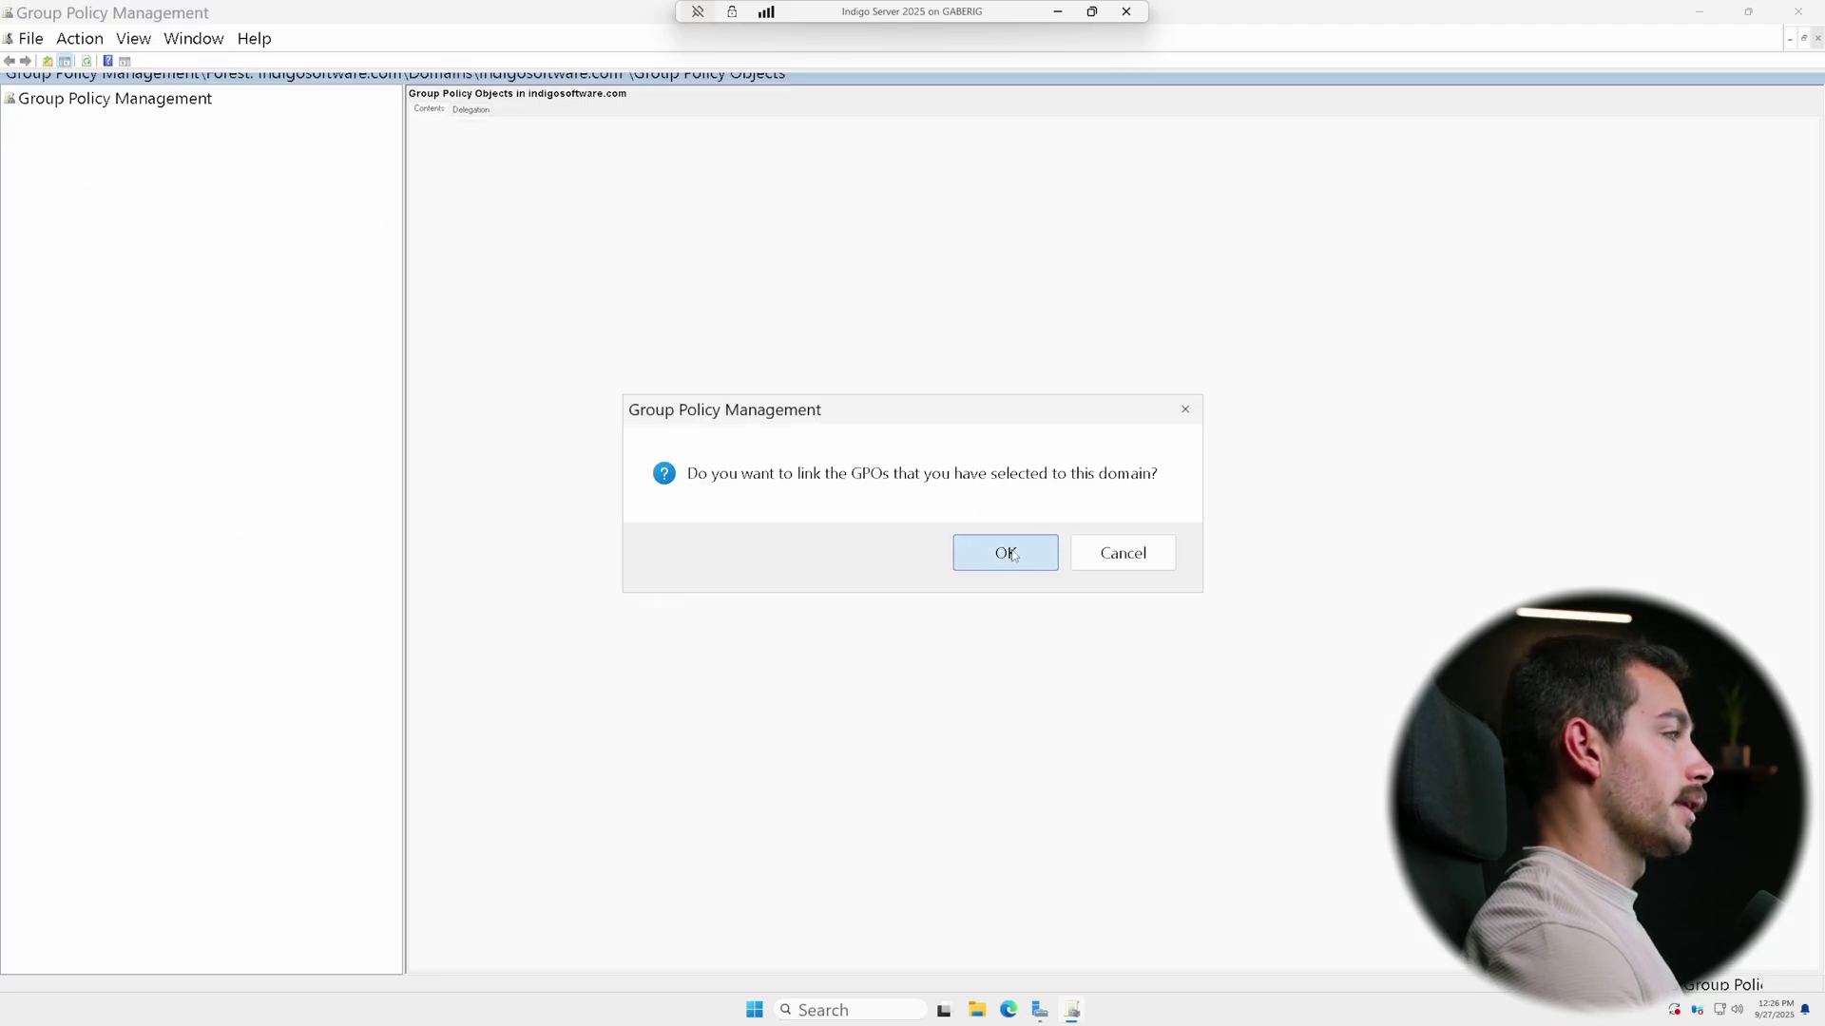
key(super)
Run gpupdate /force in an administrator Command Prompt to refresh the policy.
text(cmd)
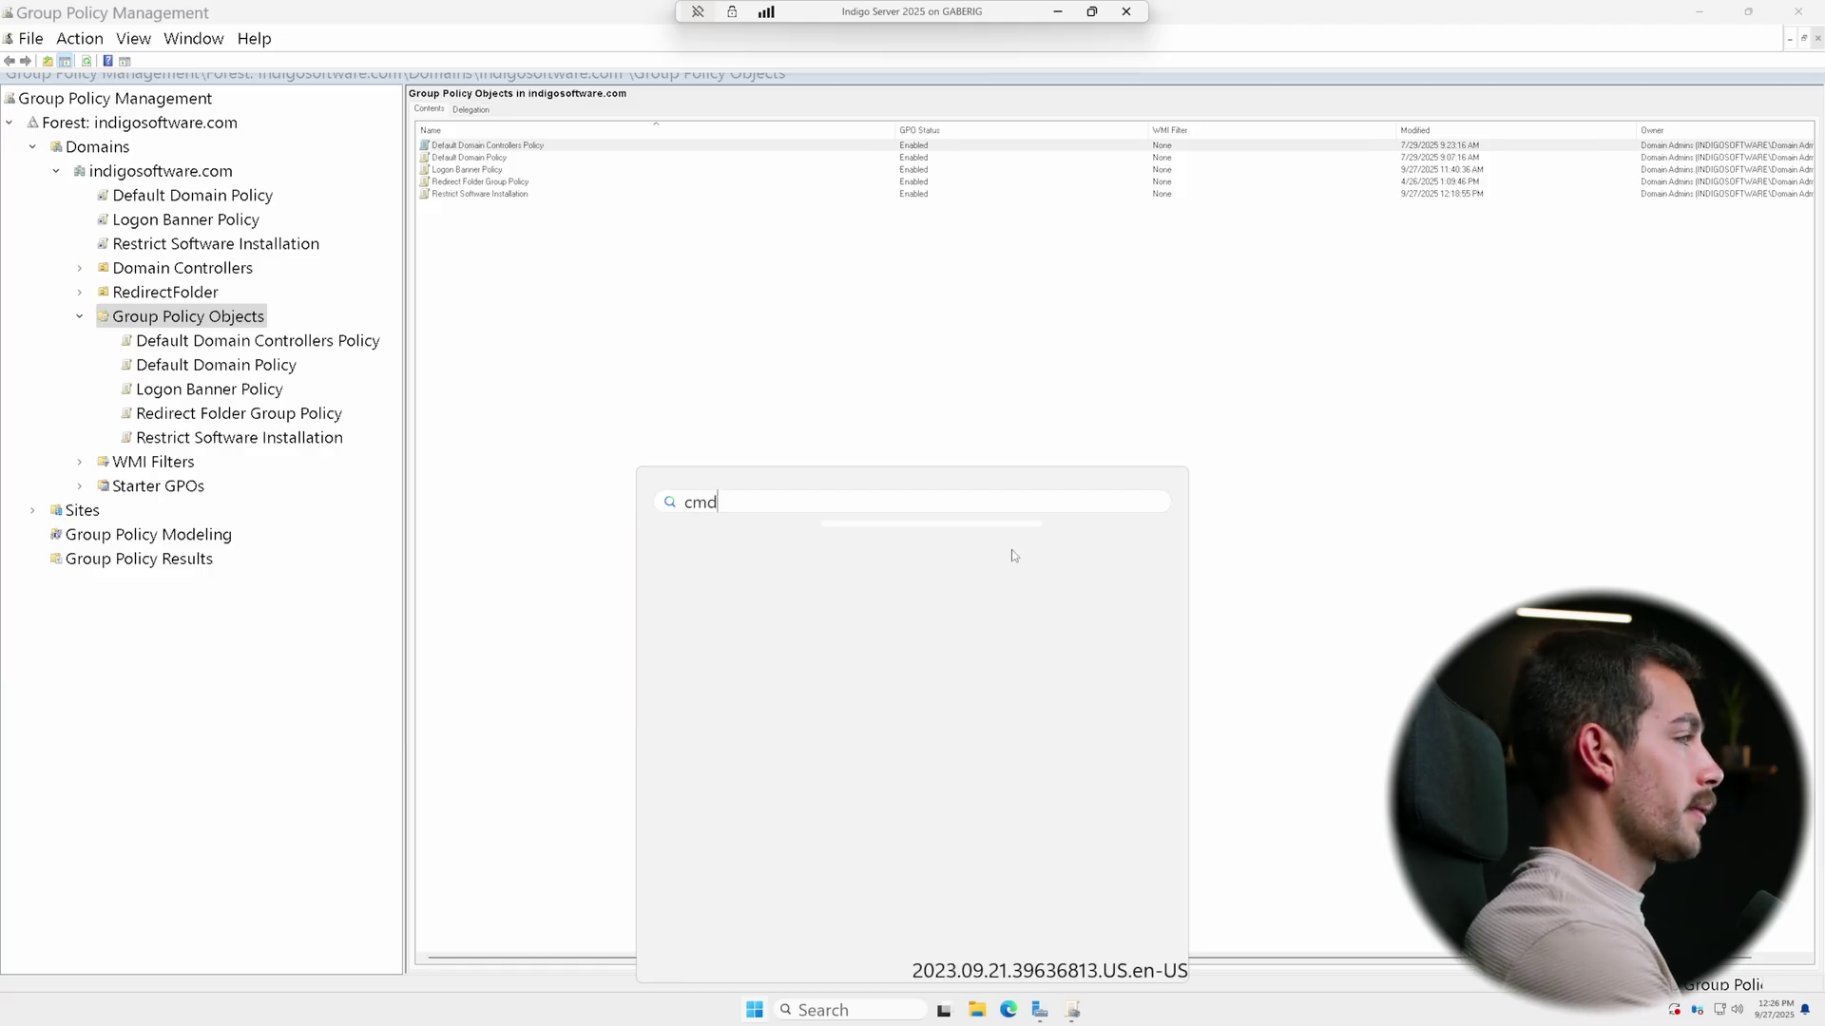
key(Return)
text(gpupdat)
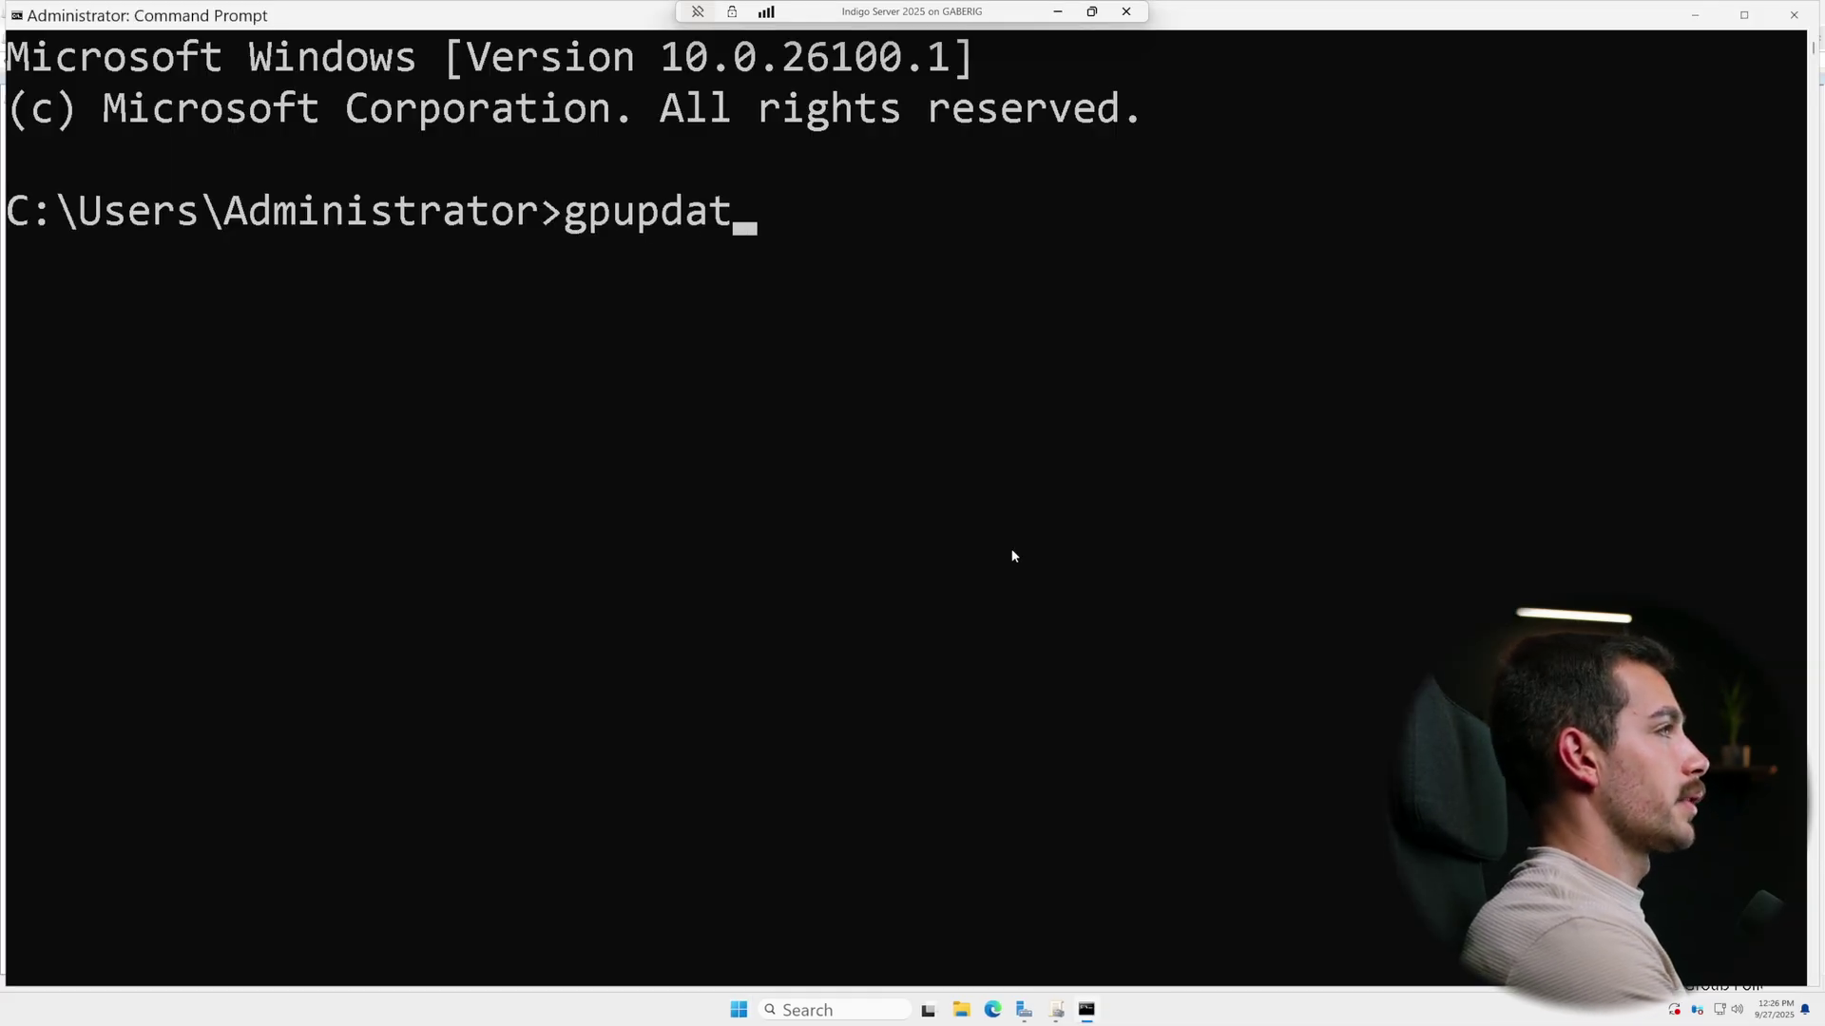
text(e /force)
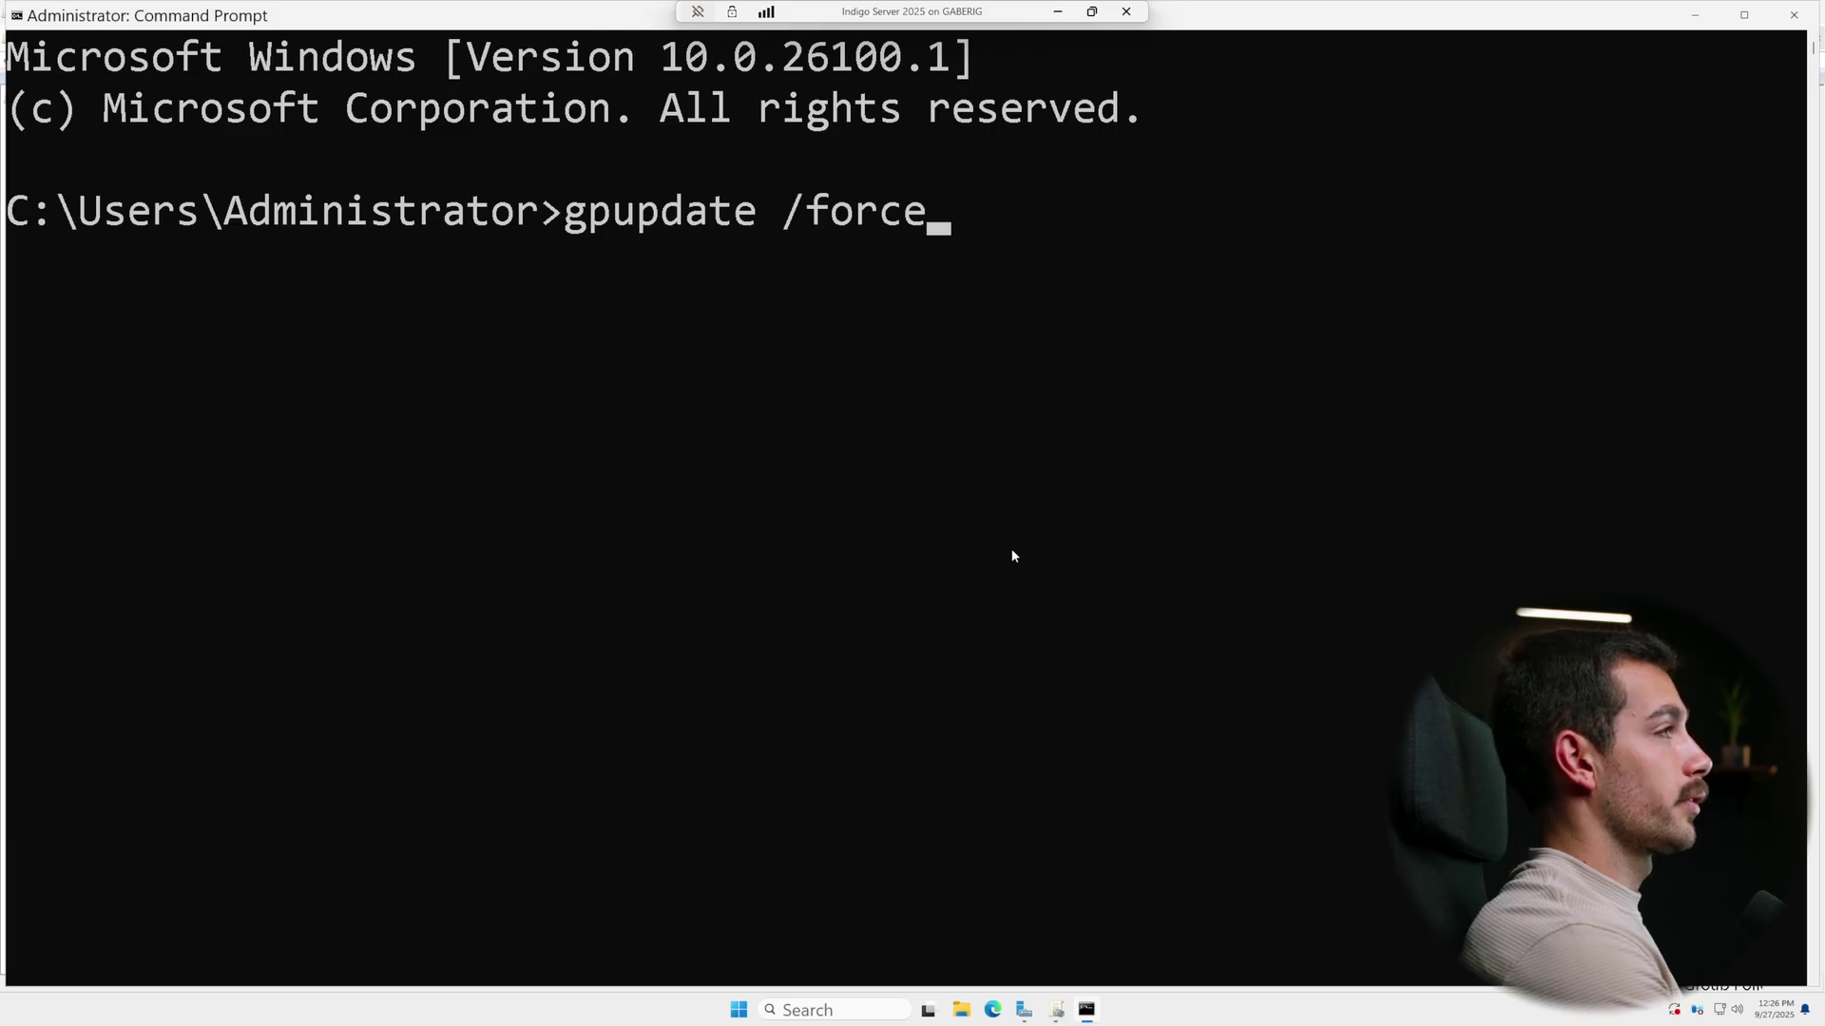
key(Return)
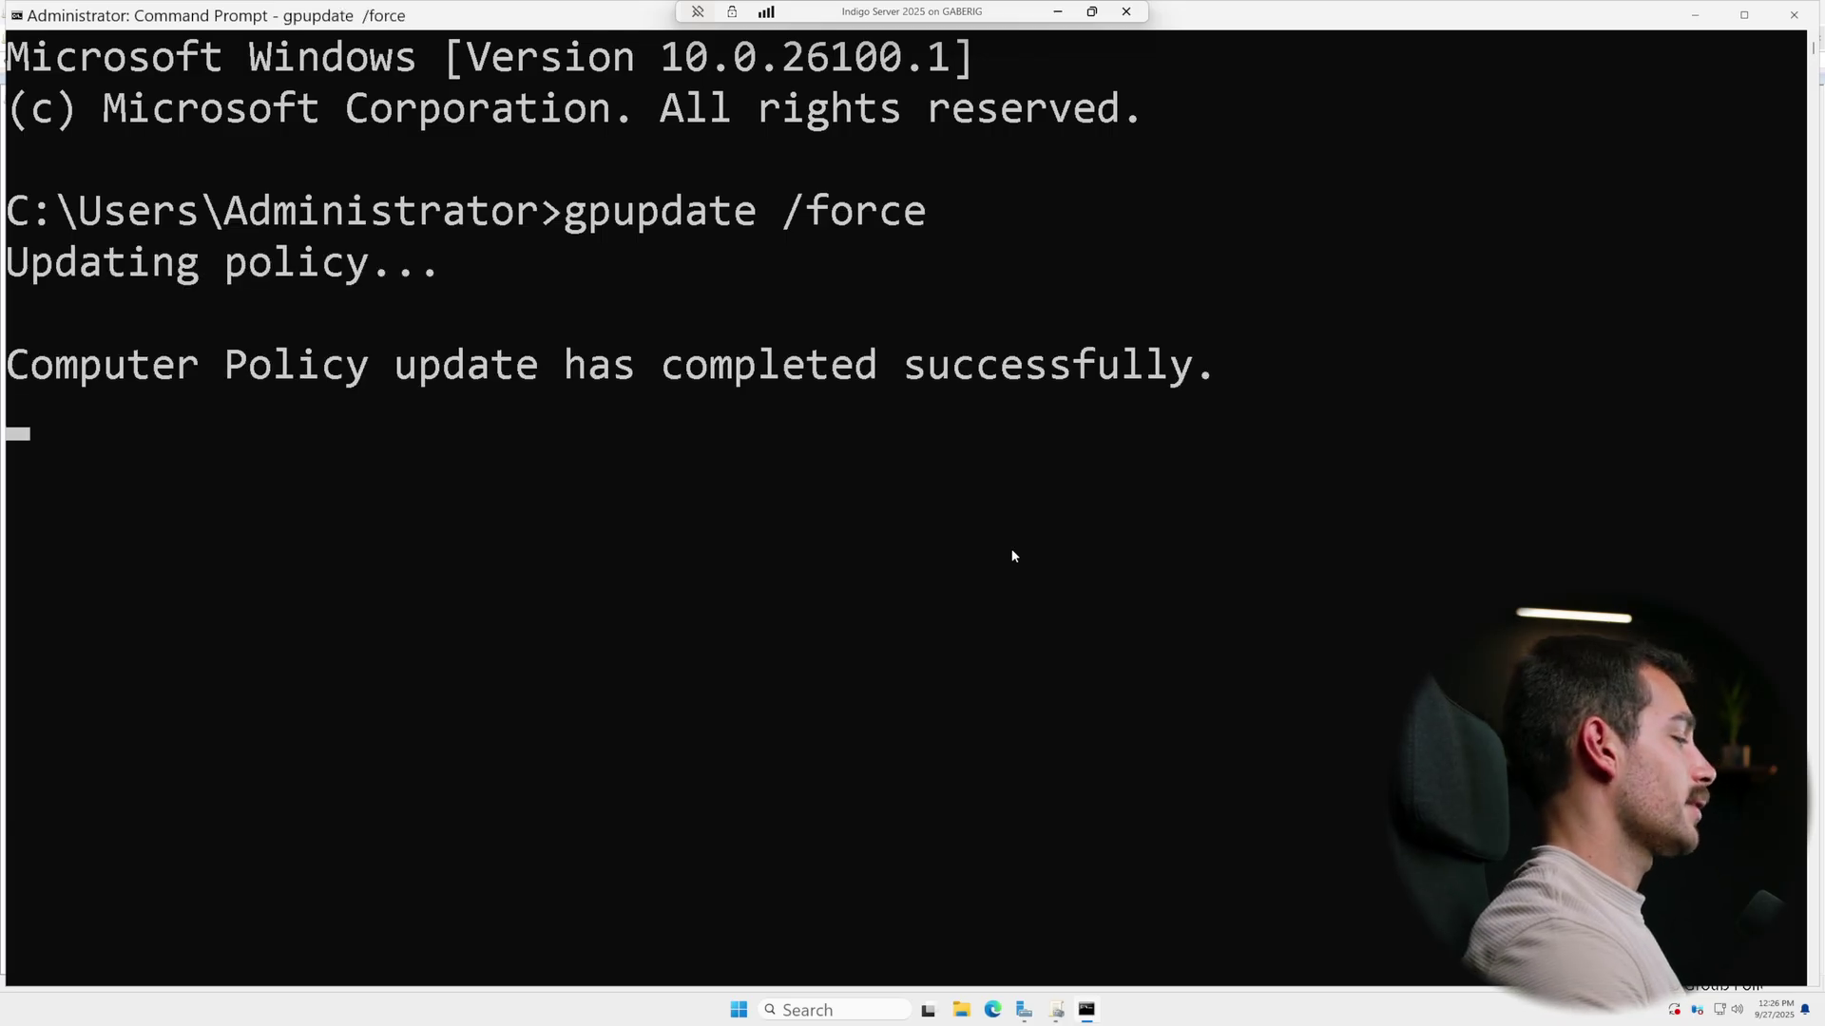